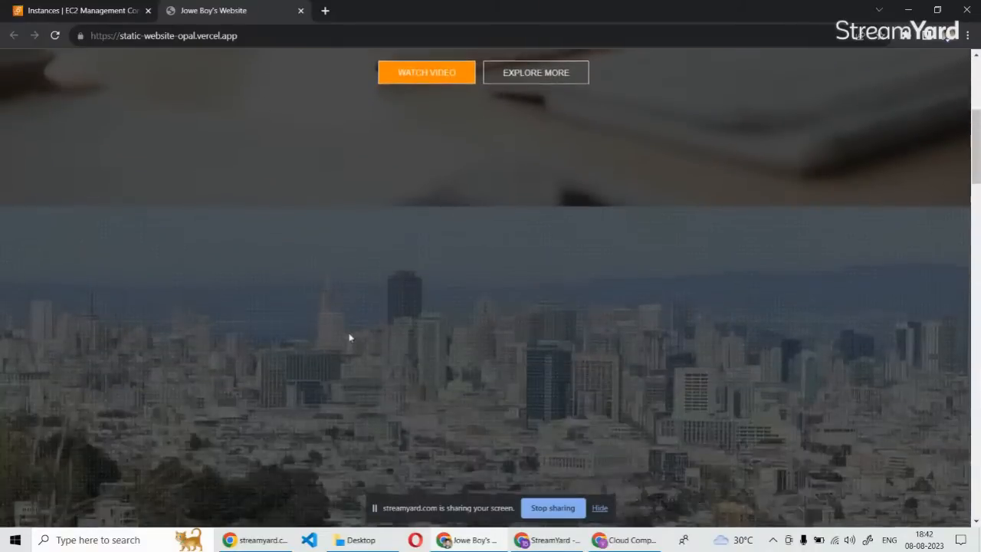
{"action": "scroll", "coordinate": [353, 340], "scroll_direction": "down", "scroll_amount": 5}
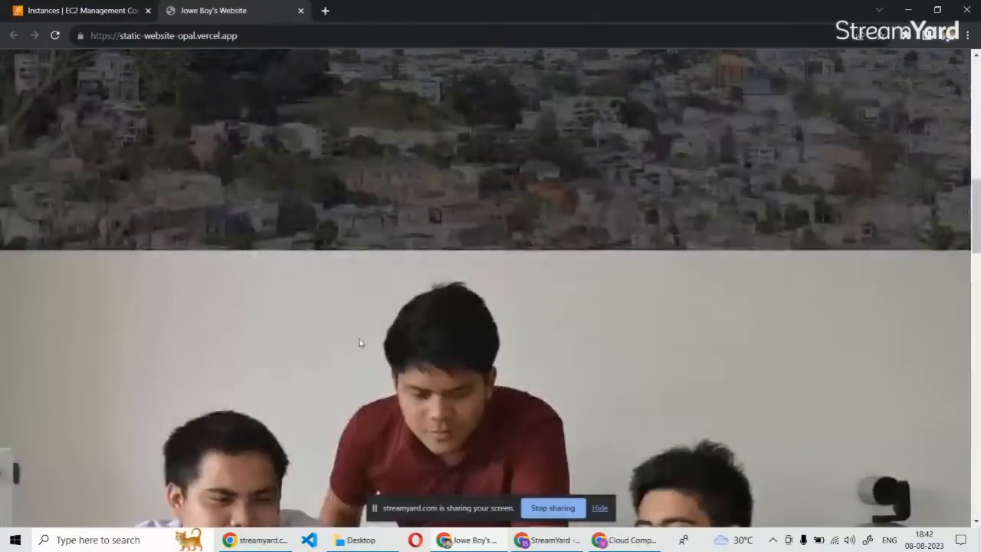
Look over the sample website, switch back to the AWS console and open the EC2 dashboard from Console Home.
{"action": "scroll", "coordinate": [361, 342], "scroll_direction": "up", "scroll_amount": 10}
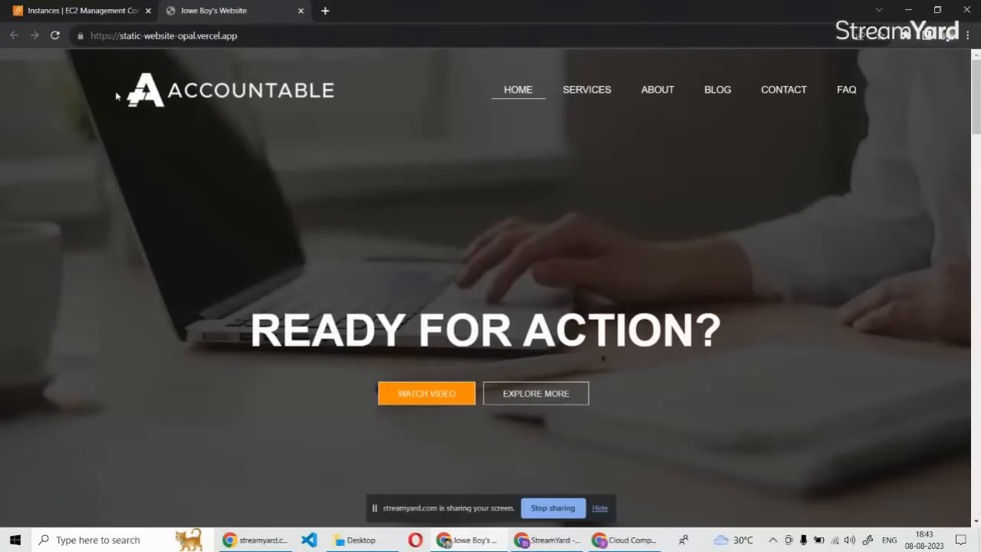
{"action": "left_click", "coordinate": [87, 15]}
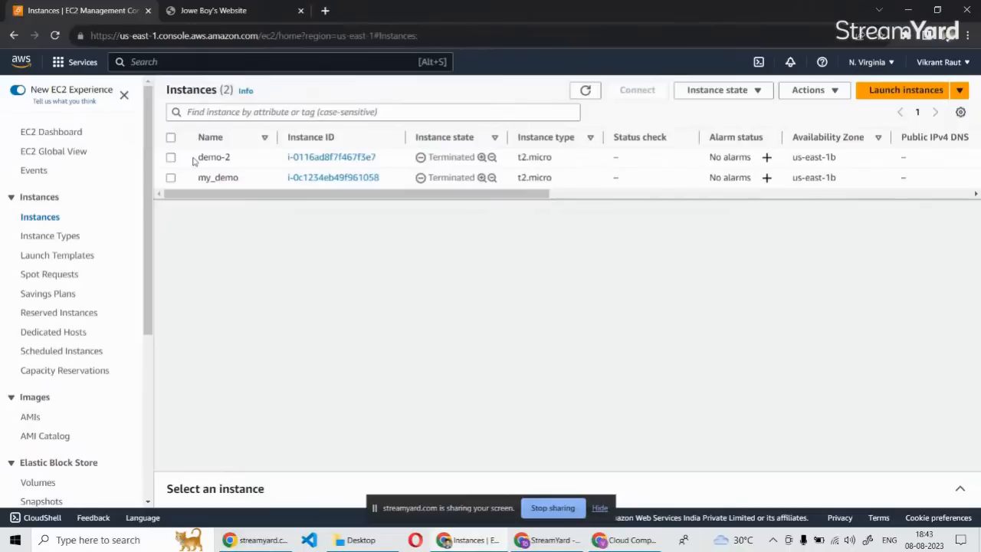
{"action": "left_click", "coordinate": [124, 95]}
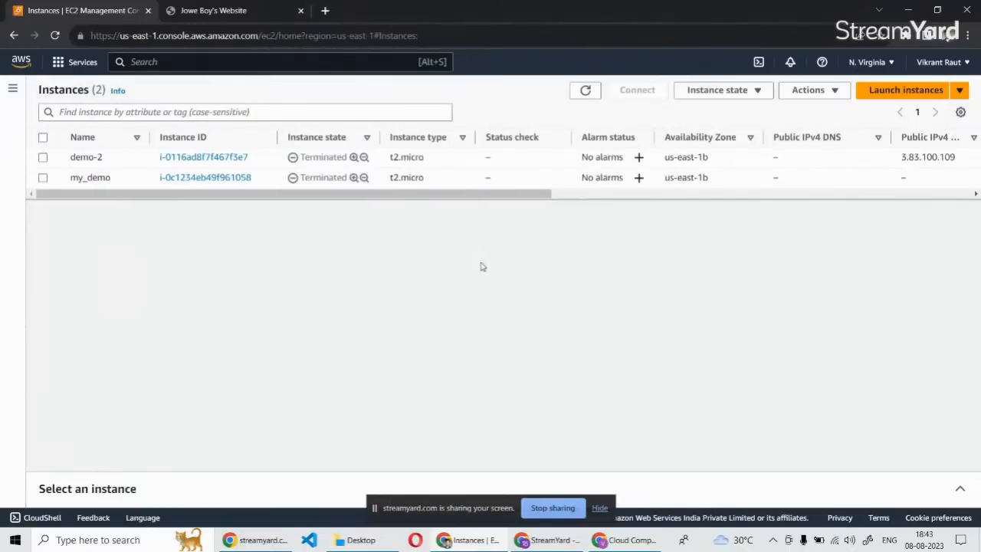
{"action": "left_click", "coordinate": [27, 68]}
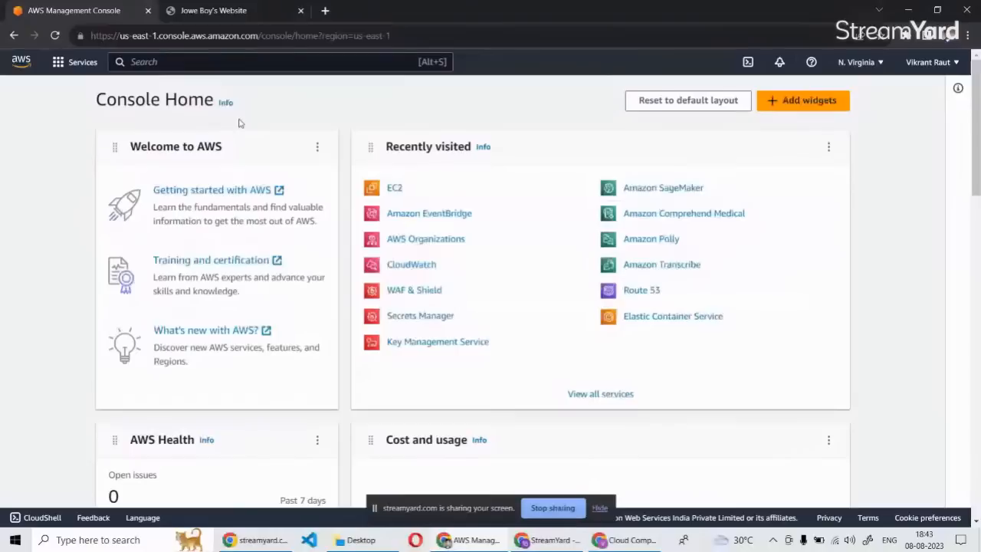
{"action": "left_click", "coordinate": [395, 191]}
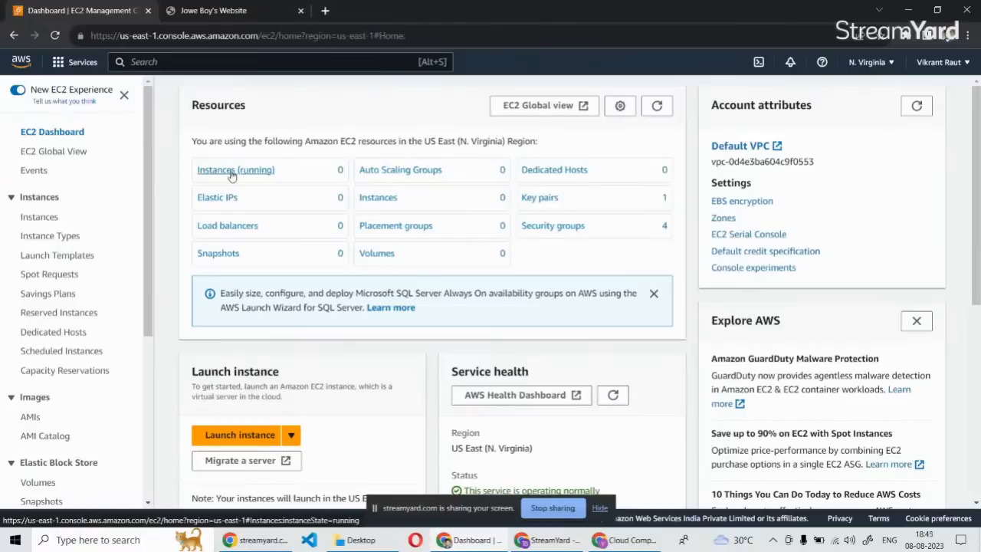
Search the AWS services for "ec2" and open the EC2 service.
{"action": "left_click", "coordinate": [145, 66]}
{"action": "type", "text": "ec2"}
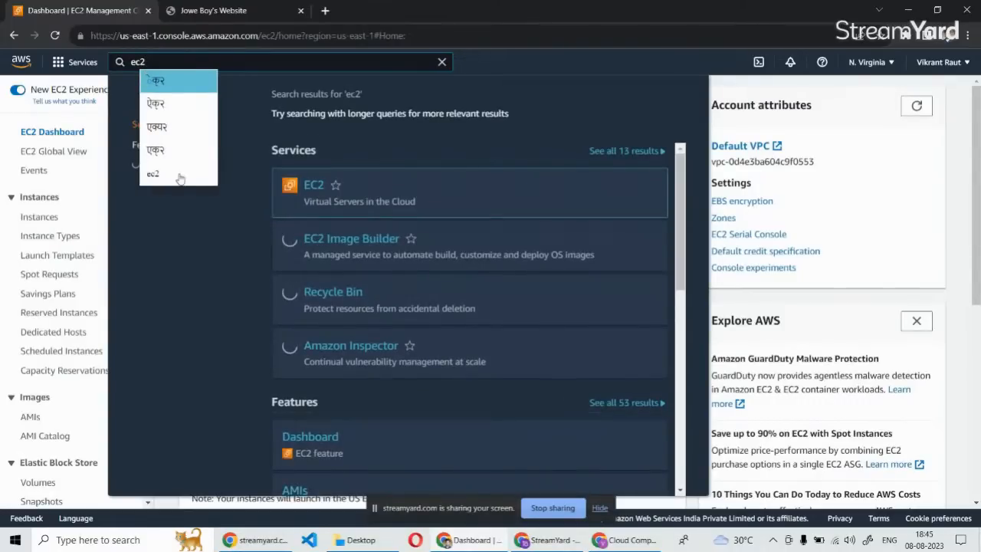
{"action": "left_click", "coordinate": [315, 186]}
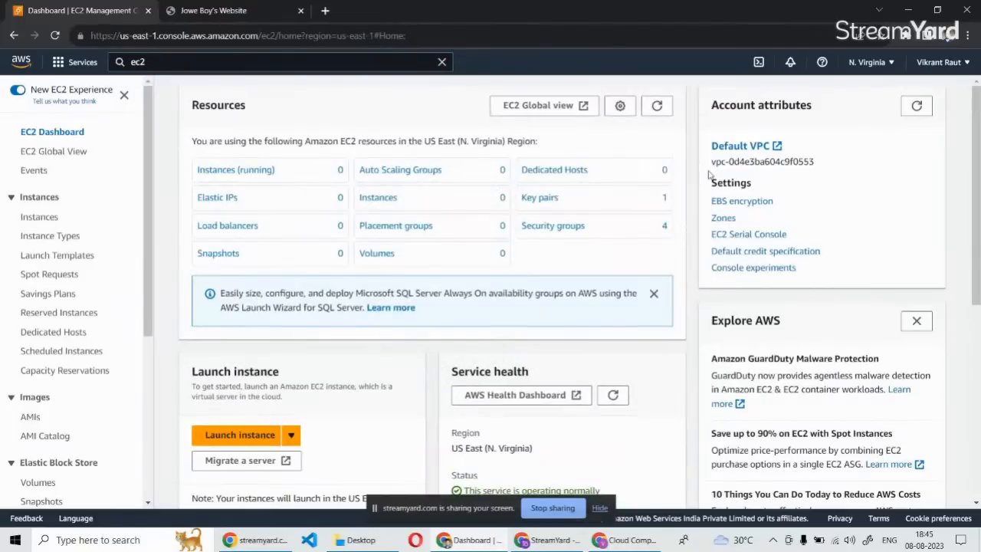
Open the running instances list, remove its instance state filter and check the available AWS regions.
{"action": "left_click", "coordinate": [234, 170]}
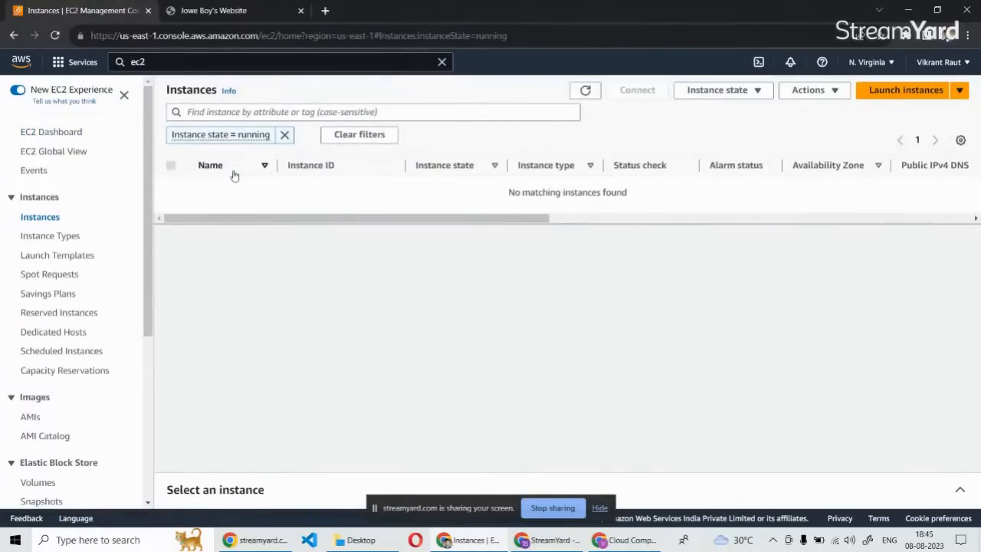
{"action": "left_click", "coordinate": [284, 136]}
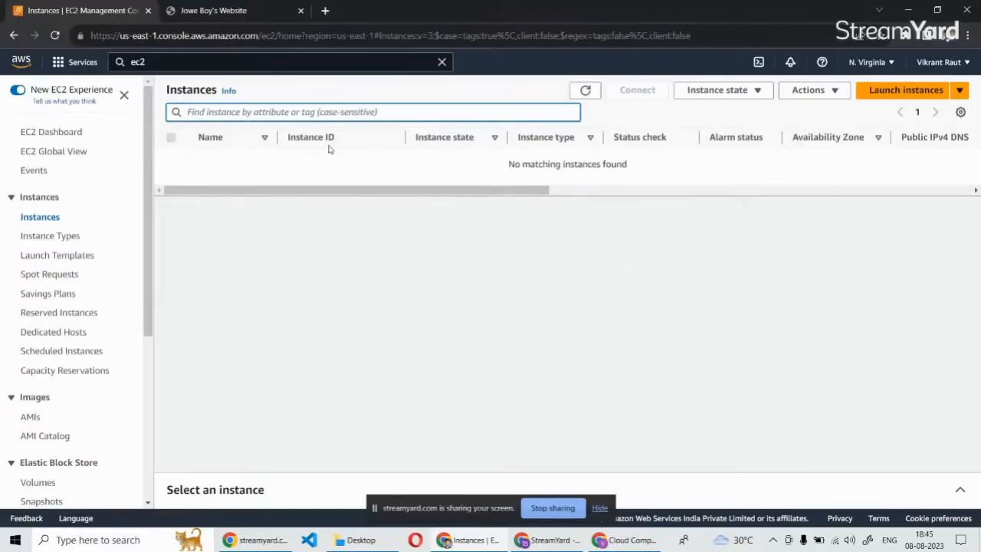
{"action": "left_click", "coordinate": [567, 197]}
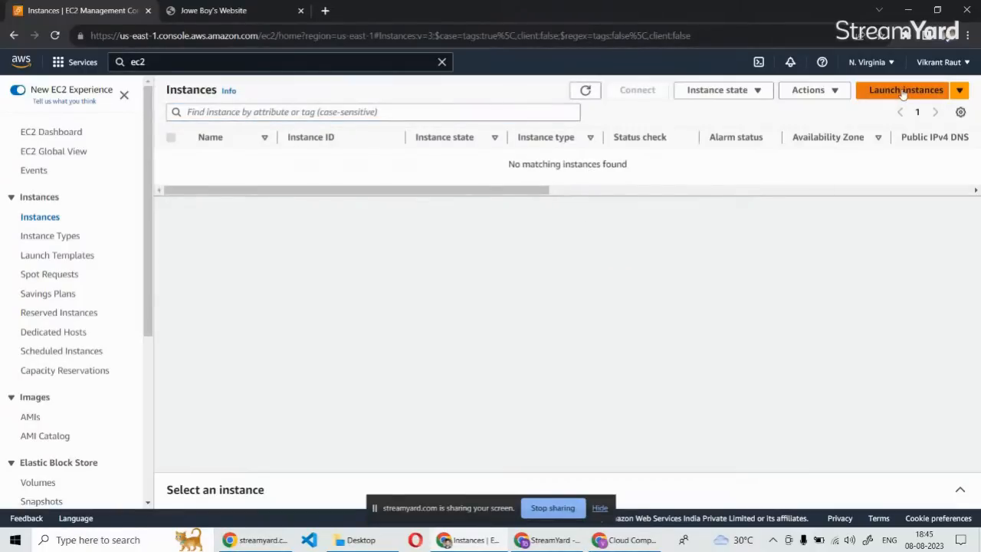
{"action": "left_click", "coordinate": [872, 64]}
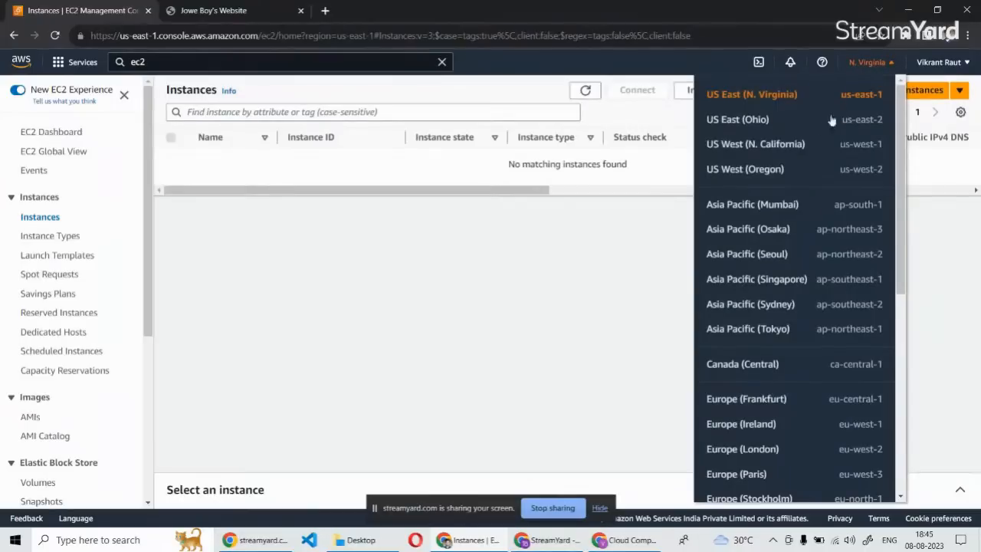
{"action": "left_click", "coordinate": [626, 297]}
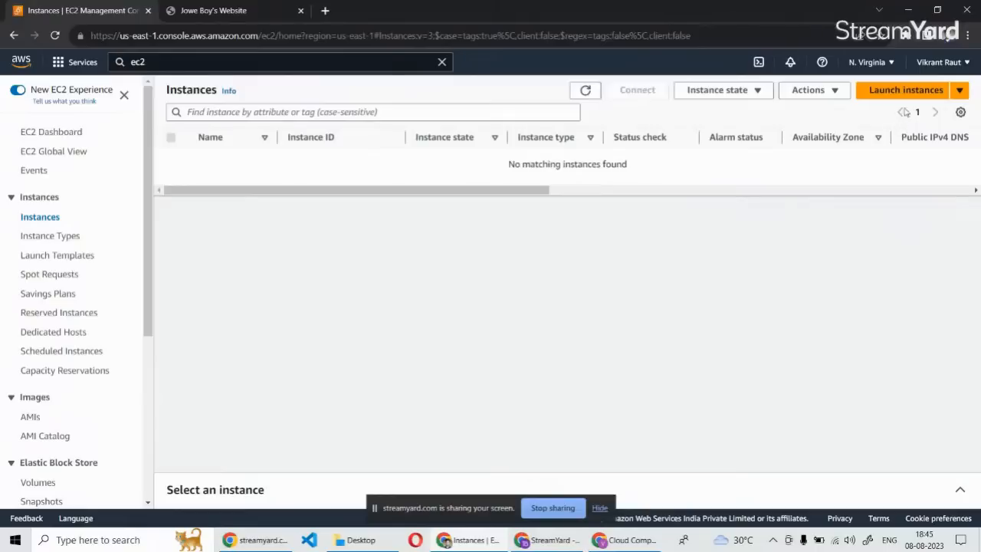
Start launching a new EC2 instance and name it Demo_landing_page.
{"action": "left_click", "coordinate": [906, 92]}
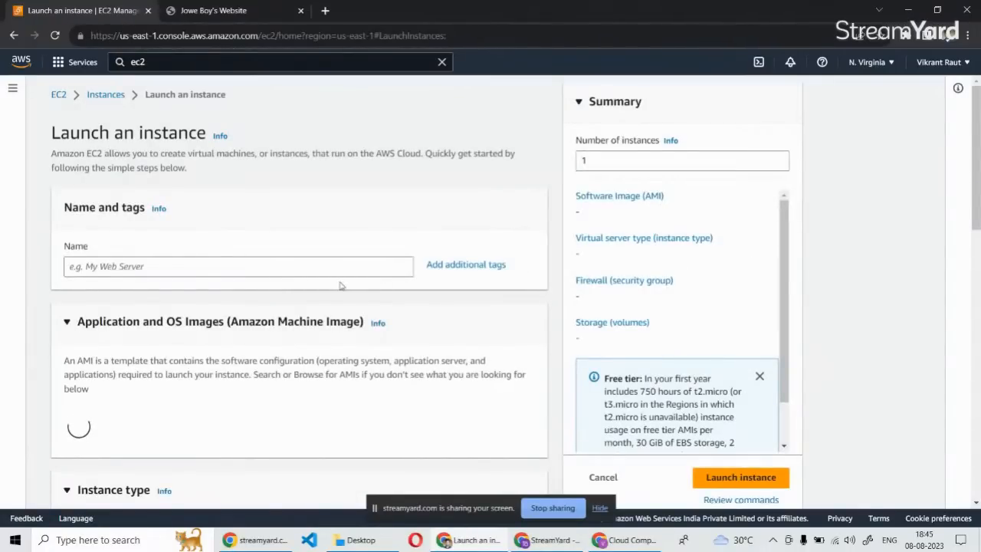
{"action": "left_click", "coordinate": [121, 267]}
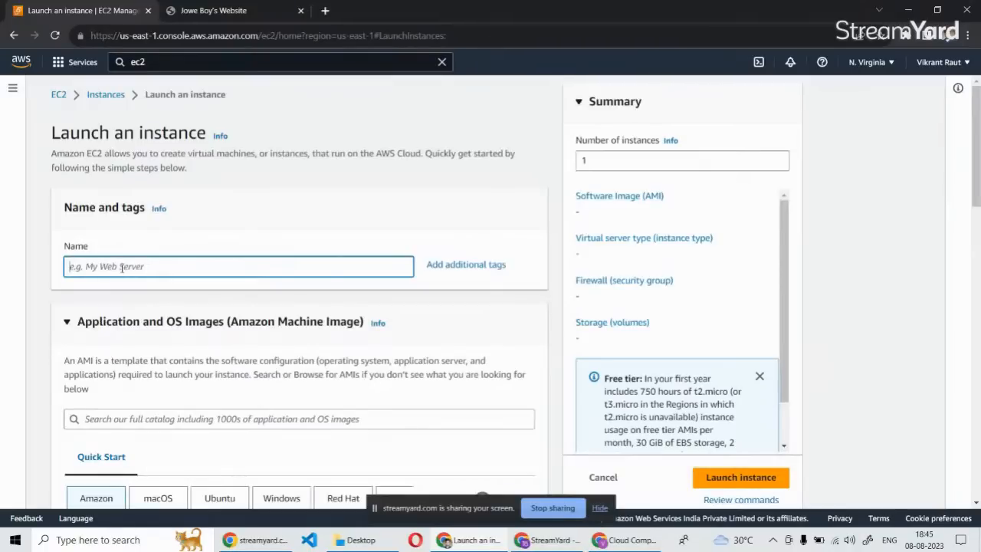
{"action": "type", "text": "Demo_landing"}
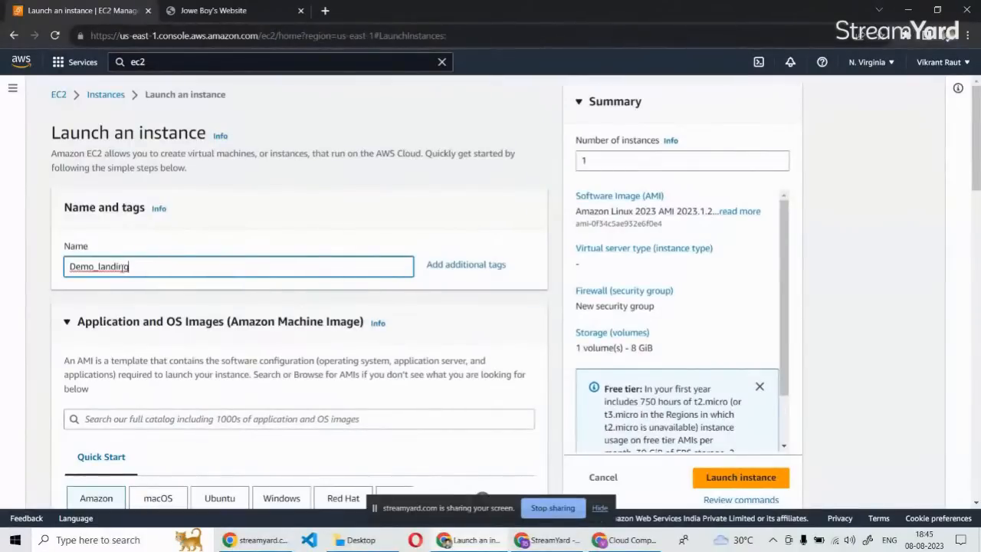
{"action": "type", "text": "page"}
{"action": "left_click", "coordinate": [132, 266]}
{"action": "type", "text": "_"}
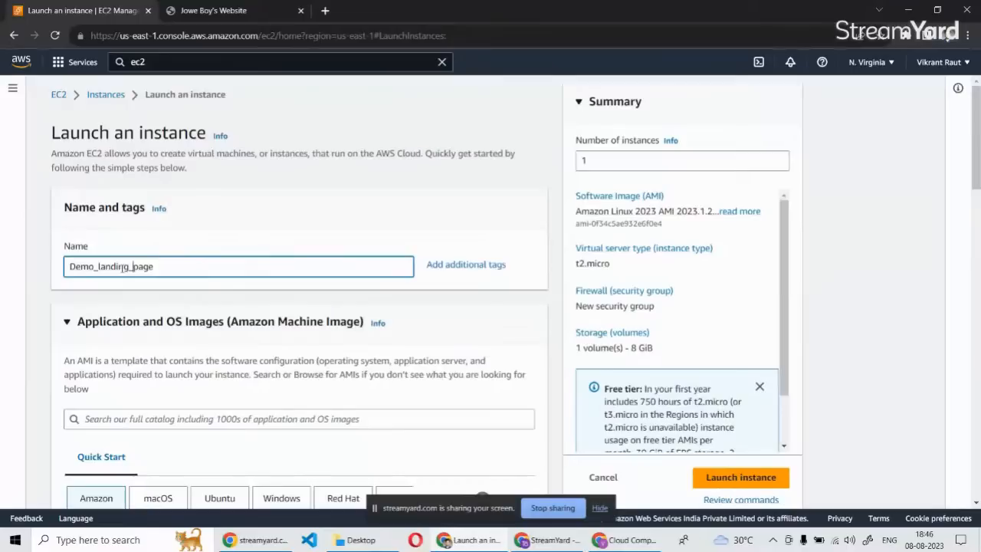
Review the number of instances and the Quick Start operating system images offered for the new instance.
{"action": "scroll", "coordinate": [160, 307], "scroll_direction": "down", "scroll_amount": 2}
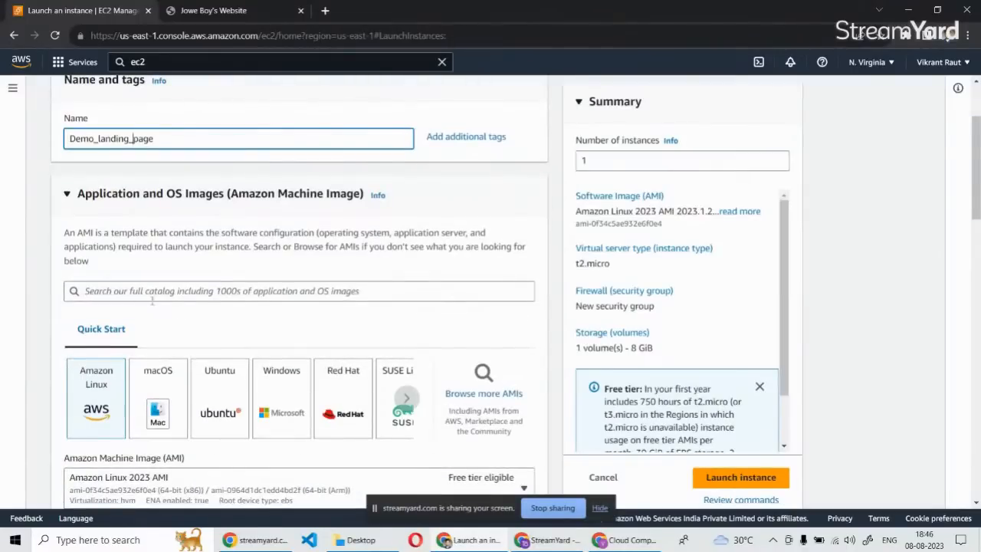
{"action": "scroll", "coordinate": [116, 360], "scroll_direction": "up", "scroll_amount": 2}
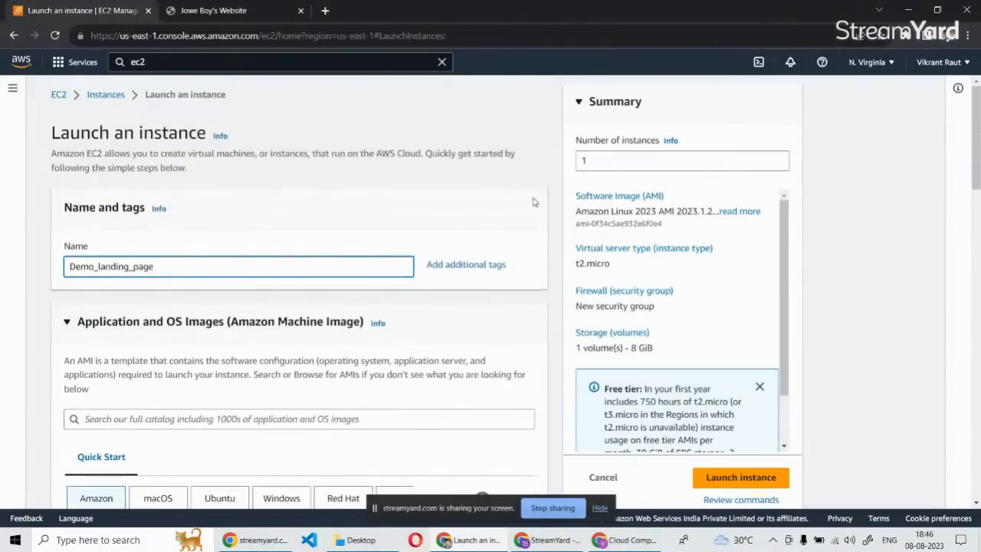
{"action": "left_click", "coordinate": [627, 163]}
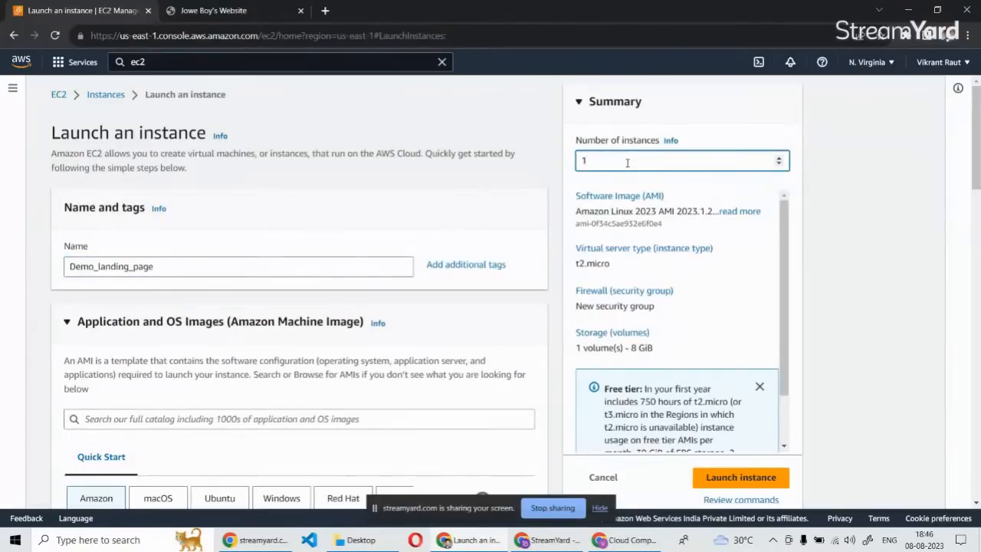
{"action": "scroll", "coordinate": [345, 316], "scroll_direction": "down", "scroll_amount": 2}
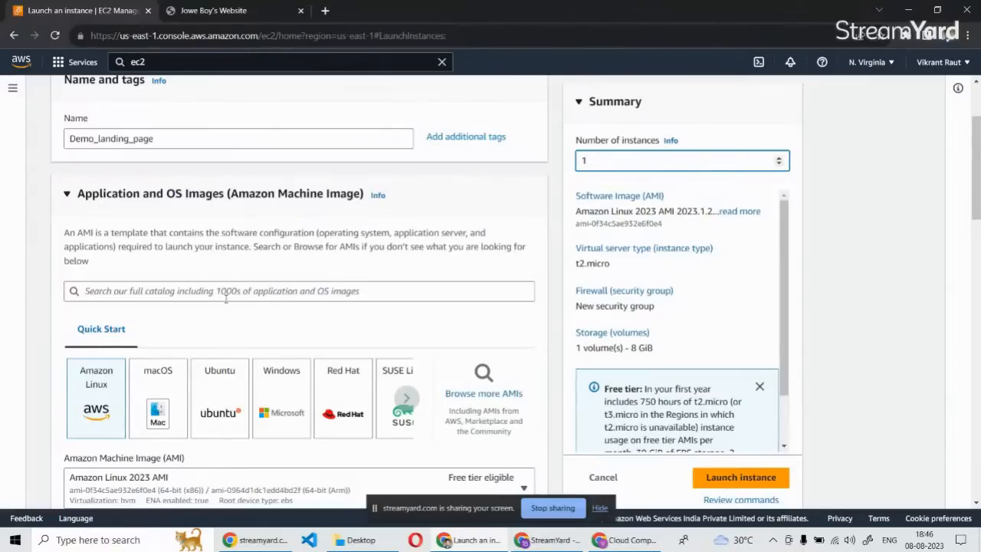
{"action": "scroll", "coordinate": [107, 299], "scroll_direction": "down", "scroll_amount": 2}
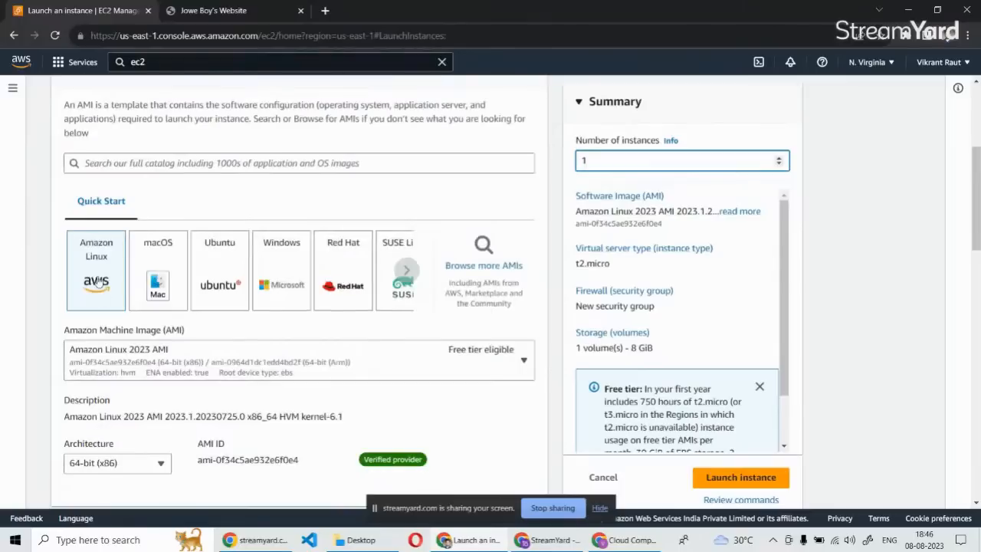
{"action": "scroll", "coordinate": [178, 290], "scroll_direction": "up", "scroll_amount": 1}
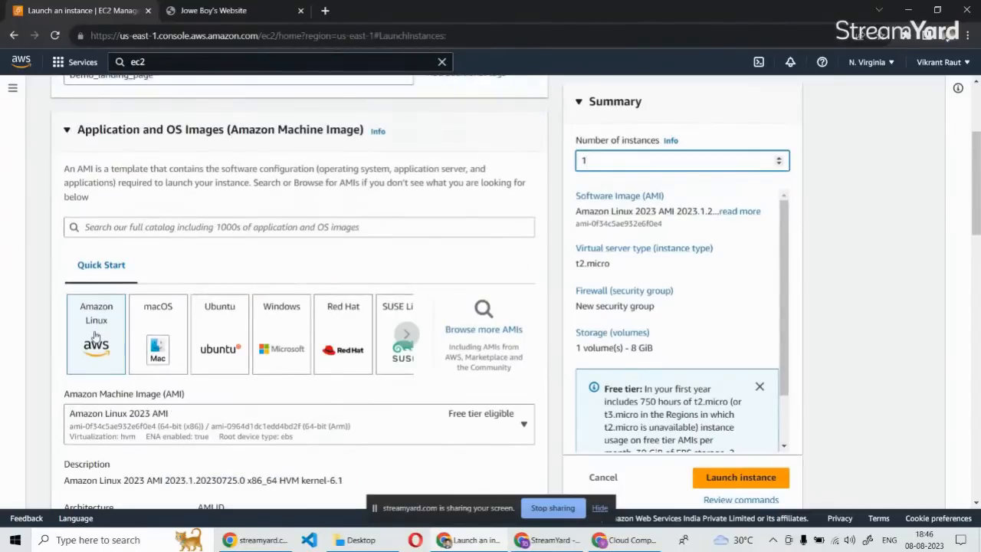
{"action": "left_click", "coordinate": [408, 337]}
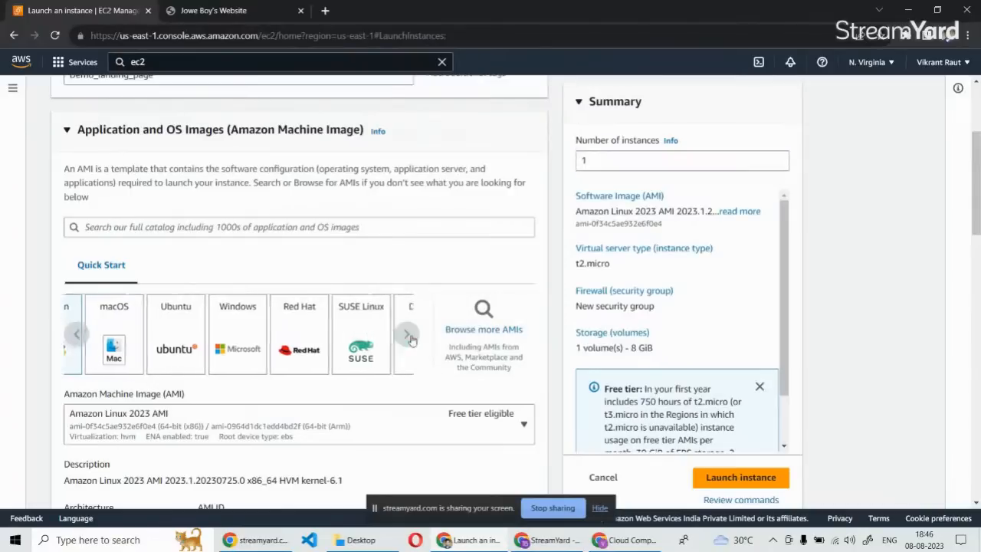
{"action": "left_click", "coordinate": [81, 331]}
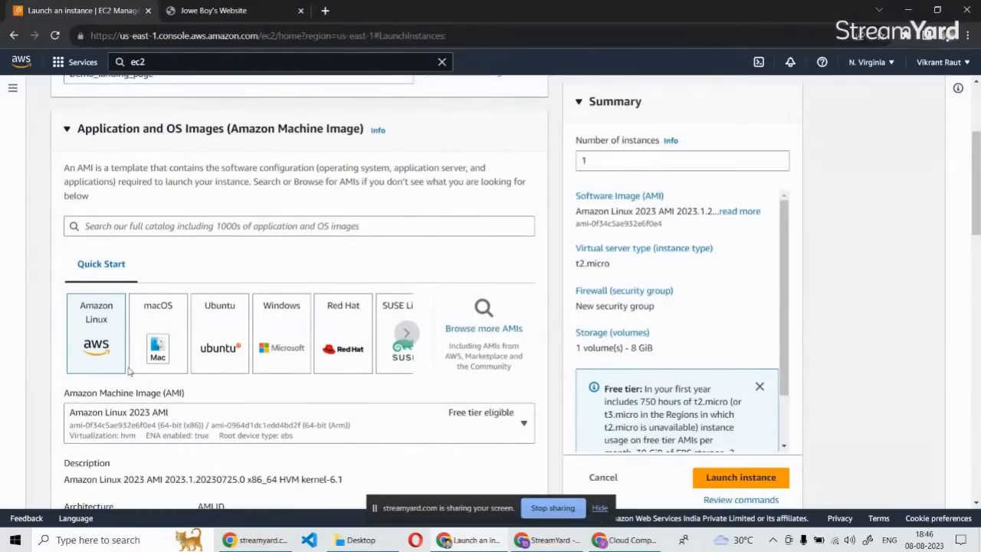
Browse the Amazon Linux machine images available for the instance, leaving the current selection in place.
{"action": "scroll", "coordinate": [129, 371], "scroll_direction": "down", "scroll_amount": 1}
{"action": "left_click", "coordinate": [524, 362]}
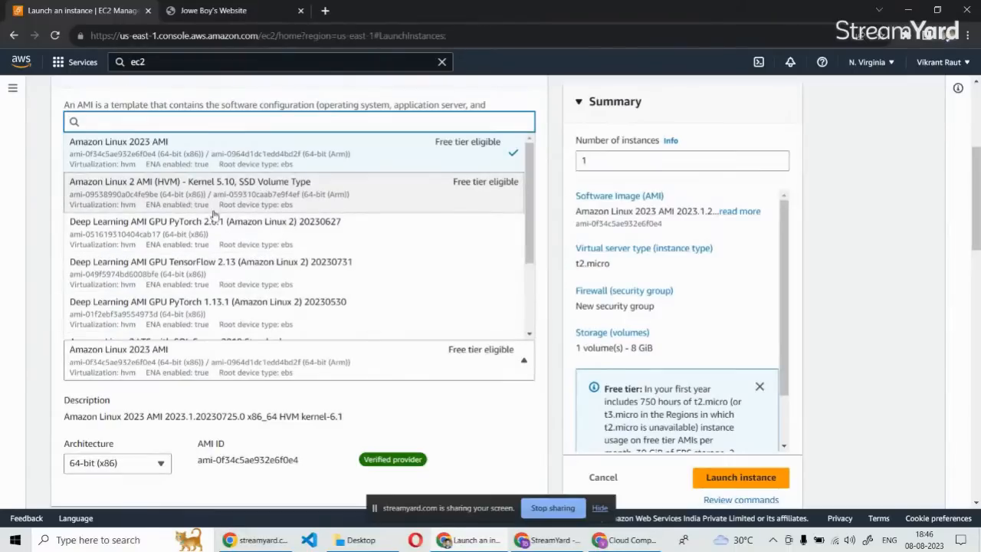
{"action": "scroll", "coordinate": [201, 253], "scroll_direction": "down", "scroll_amount": 1}
{"action": "scroll", "coordinate": [201, 272], "scroll_direction": "down", "scroll_amount": 1}
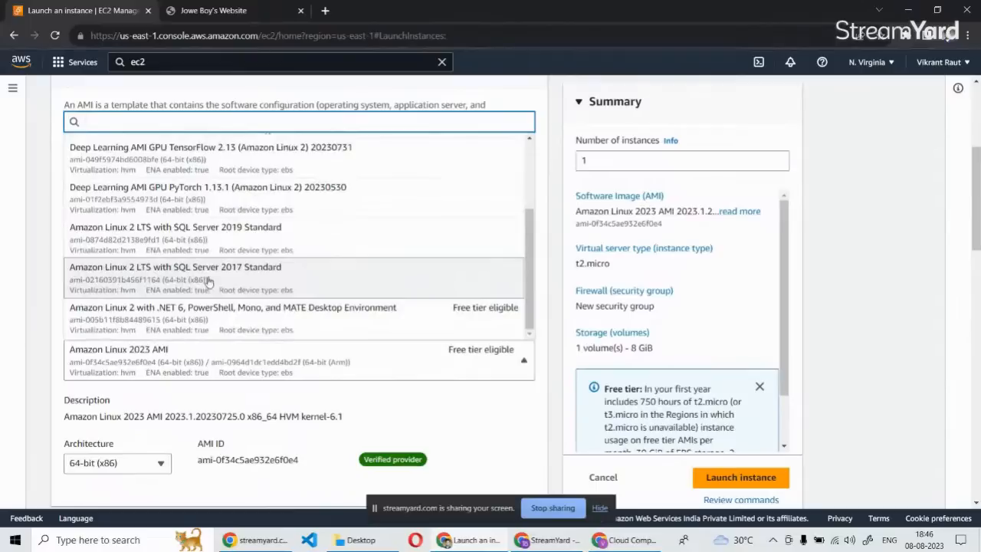
{"action": "scroll", "coordinate": [209, 282], "scroll_direction": "down", "scroll_amount": 1}
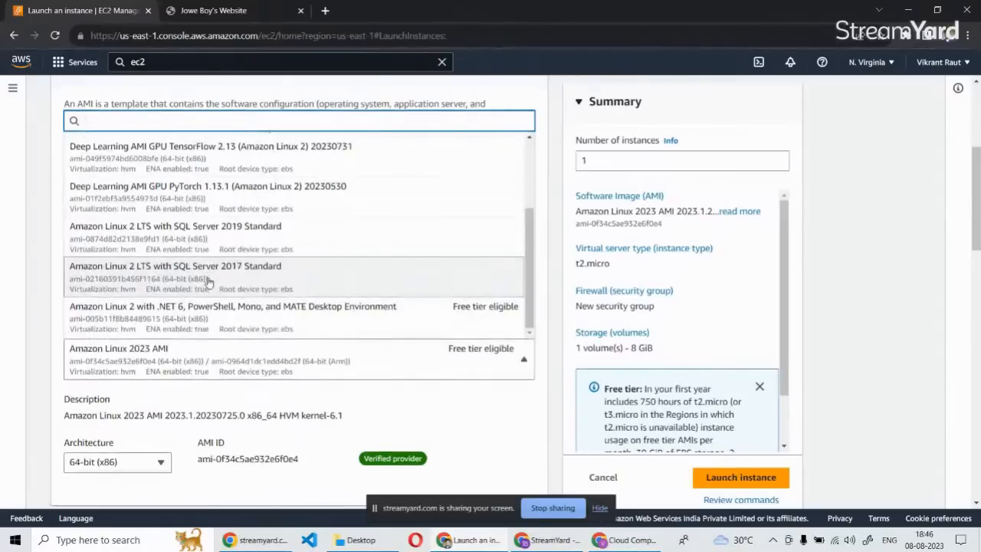
{"action": "scroll", "coordinate": [209, 282], "scroll_direction": "up", "scroll_amount": 1}
{"action": "scroll", "coordinate": [42, 314], "scroll_direction": "up", "scroll_amount": 1}
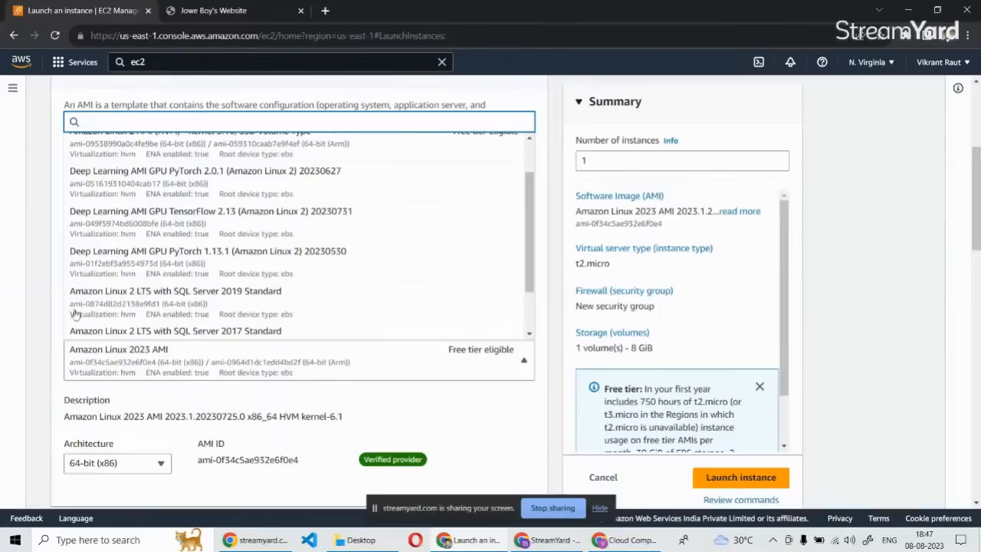
{"action": "scroll", "coordinate": [240, 267], "scroll_direction": "down", "scroll_amount": 1}
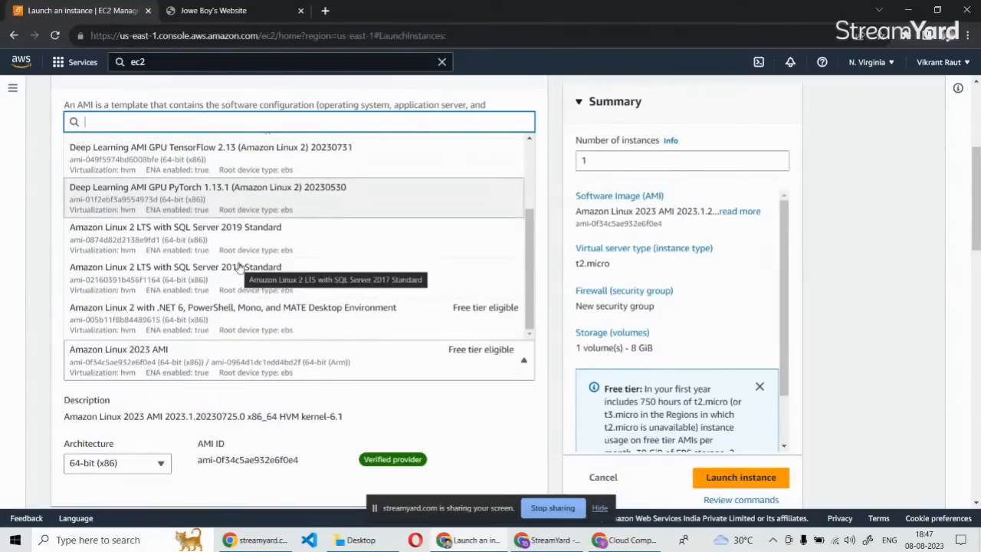
{"action": "scroll", "coordinate": [238, 265], "scroll_direction": "up", "scroll_amount": 2}
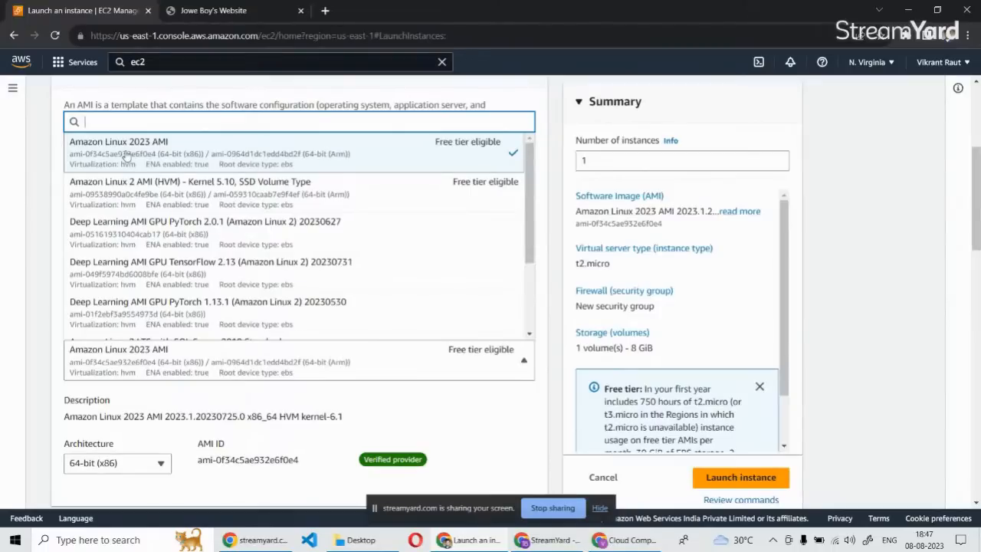
{"action": "left_click", "coordinate": [43, 268]}
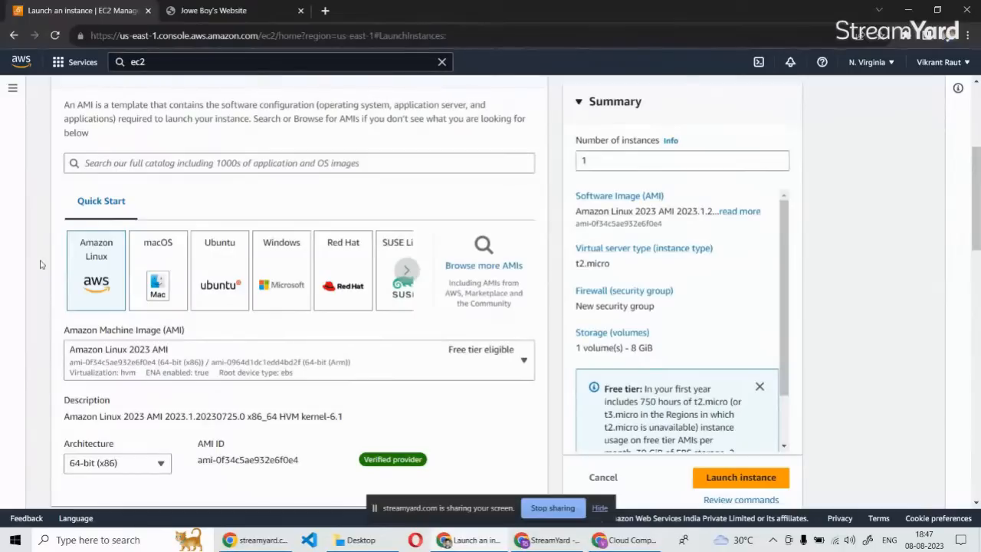
{"action": "scroll", "coordinate": [43, 307], "scroll_direction": "down", "scroll_amount": 1}
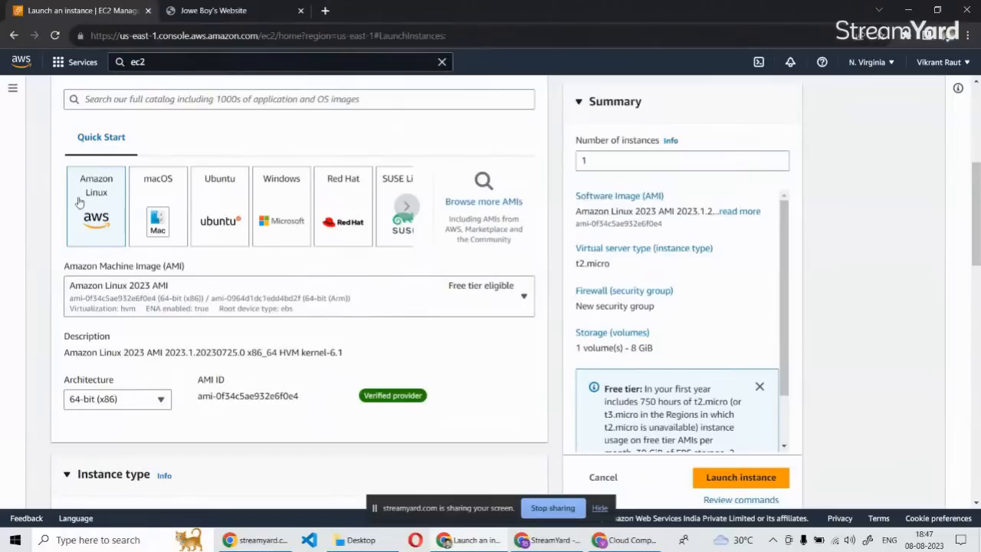
{"action": "scroll", "coordinate": [85, 298], "scroll_direction": "down", "scroll_amount": 1}
{"action": "scroll", "coordinate": [84, 299], "scroll_direction": "down", "scroll_amount": 3}
{"action": "scroll", "coordinate": [119, 206], "scroll_direction": "up", "scroll_amount": 3}
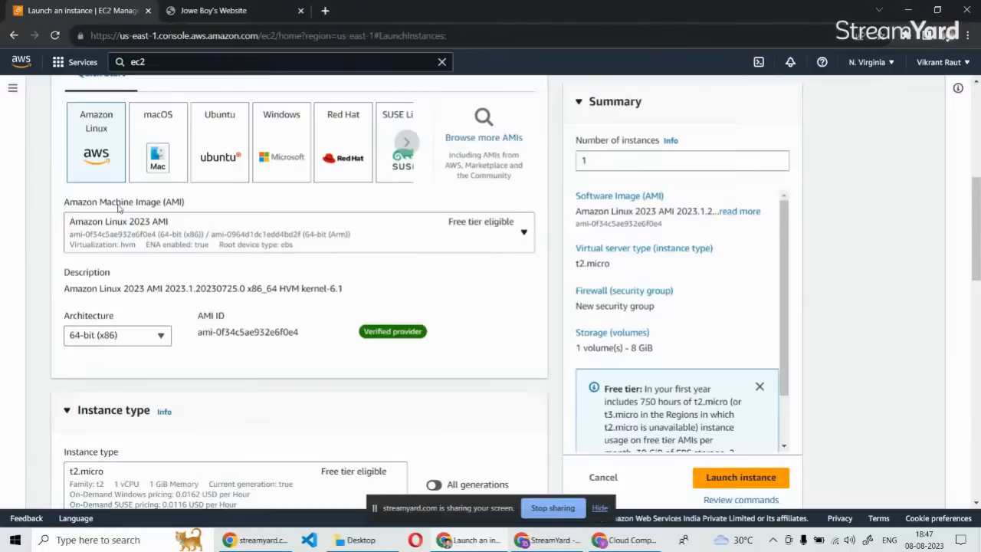
{"action": "scroll", "coordinate": [119, 205], "scroll_direction": "up", "scroll_amount": 1}
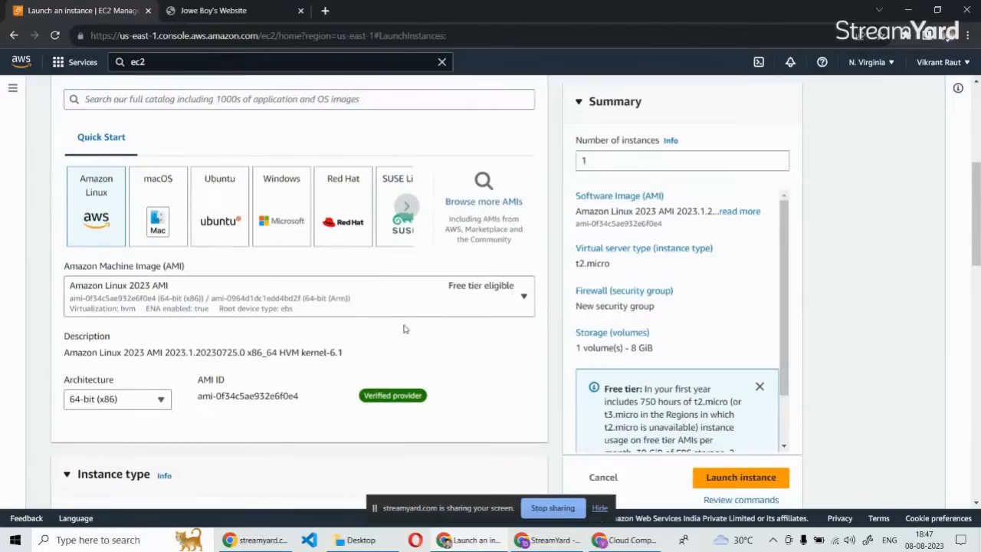
Check the architecture options offered for the Amazon Linux 2023 image, keeping 64-bit (x86) selected.
{"action": "scroll", "coordinate": [406, 328], "scroll_direction": "down", "scroll_amount": 2}
{"action": "scroll", "coordinate": [123, 268], "scroll_direction": "down", "scroll_amount": 1}
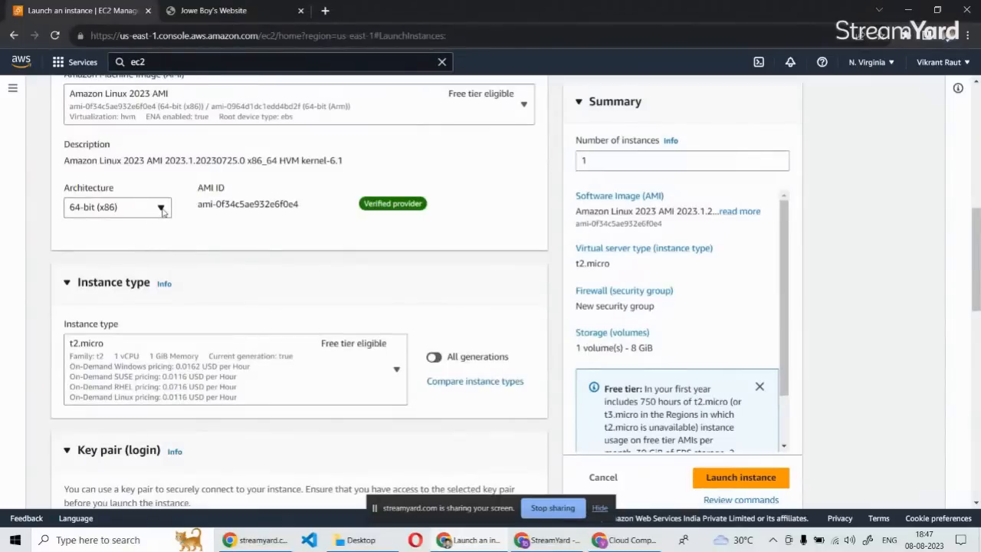
{"action": "left_click", "coordinate": [161, 208]}
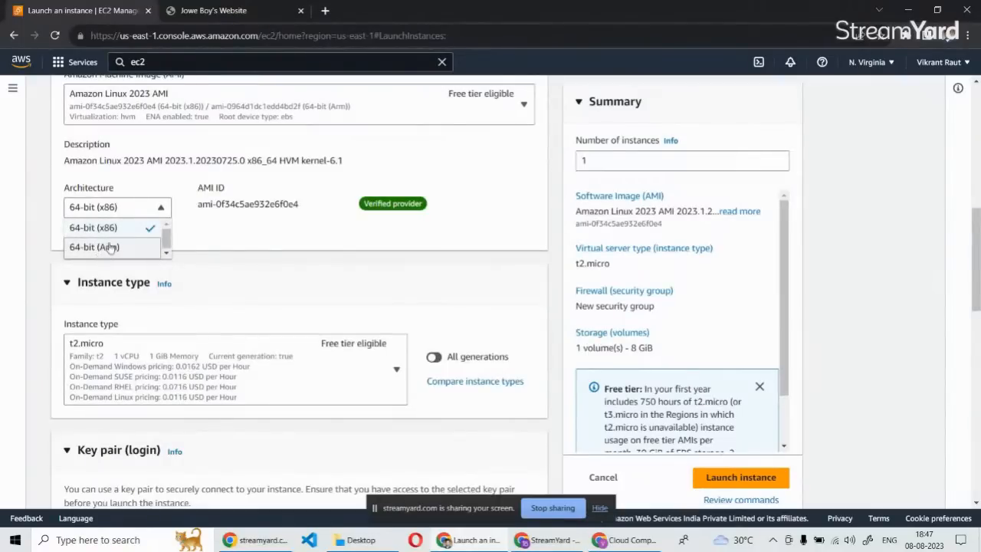
{"action": "left_click", "coordinate": [44, 229]}
{"action": "left_click", "coordinate": [117, 212]}
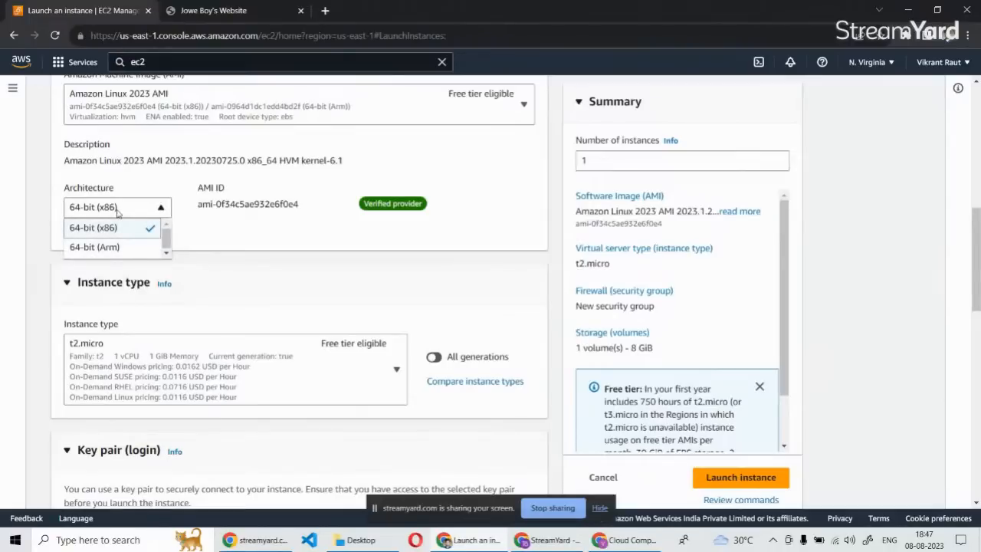
{"action": "left_click", "coordinate": [51, 232]}
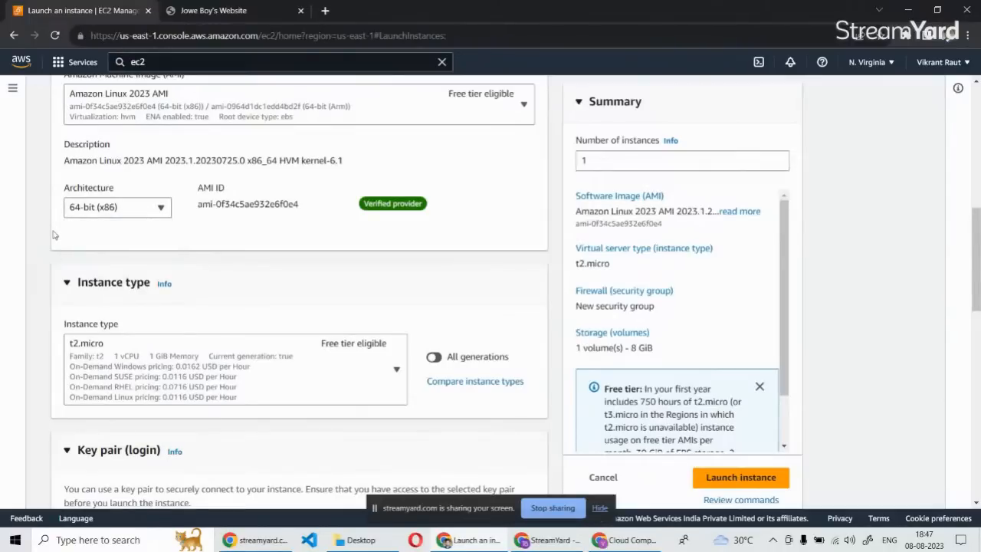
Compare the available instance types and choose t2.micro for the new instance.
{"action": "scroll", "coordinate": [60, 254], "scroll_direction": "down", "scroll_amount": 3}
{"action": "scroll", "coordinate": [60, 257], "scroll_direction": "up", "scroll_amount": 2}
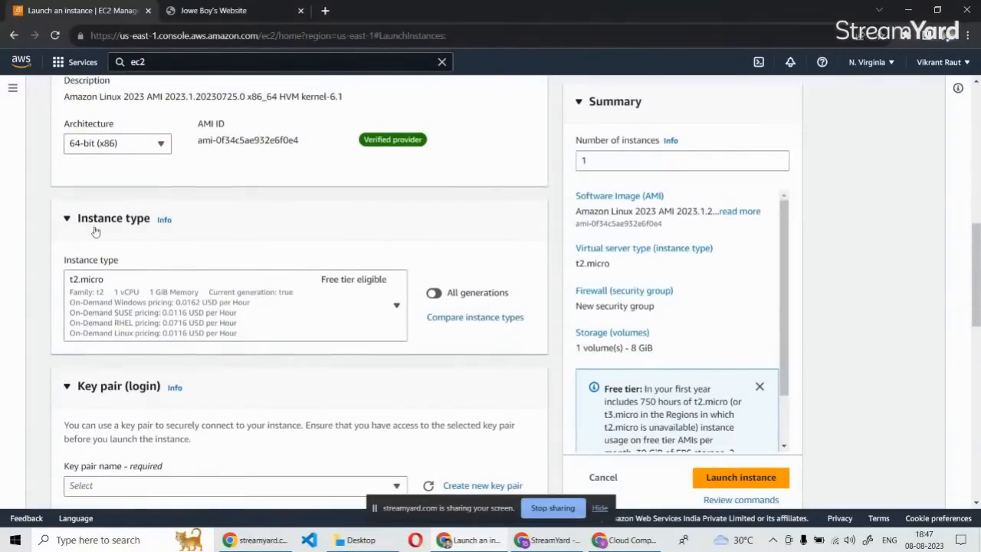
{"action": "left_click", "coordinate": [396, 306]}
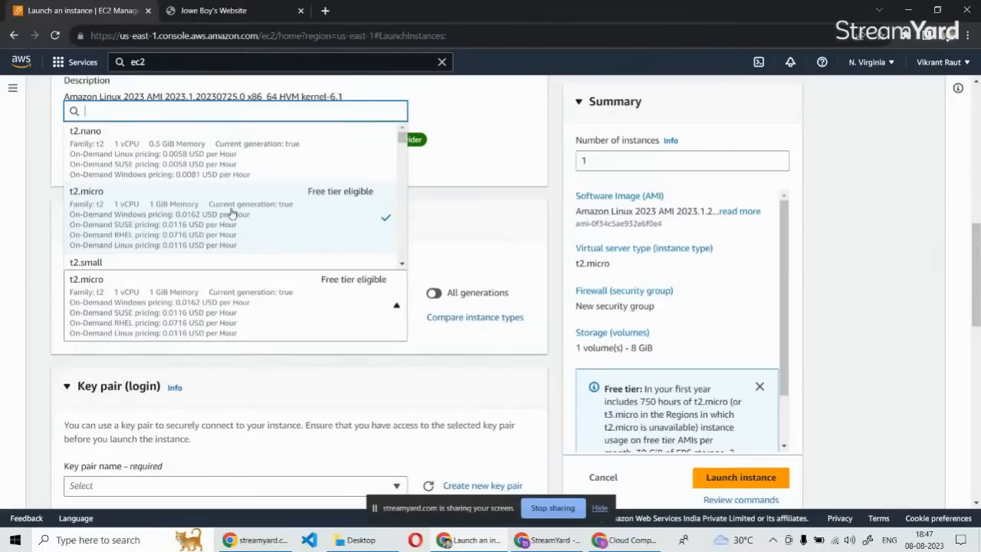
{"action": "scroll", "coordinate": [230, 212], "scroll_direction": "up", "scroll_amount": 3}
{"action": "scroll", "coordinate": [190, 381], "scroll_direction": "down", "scroll_amount": 1}
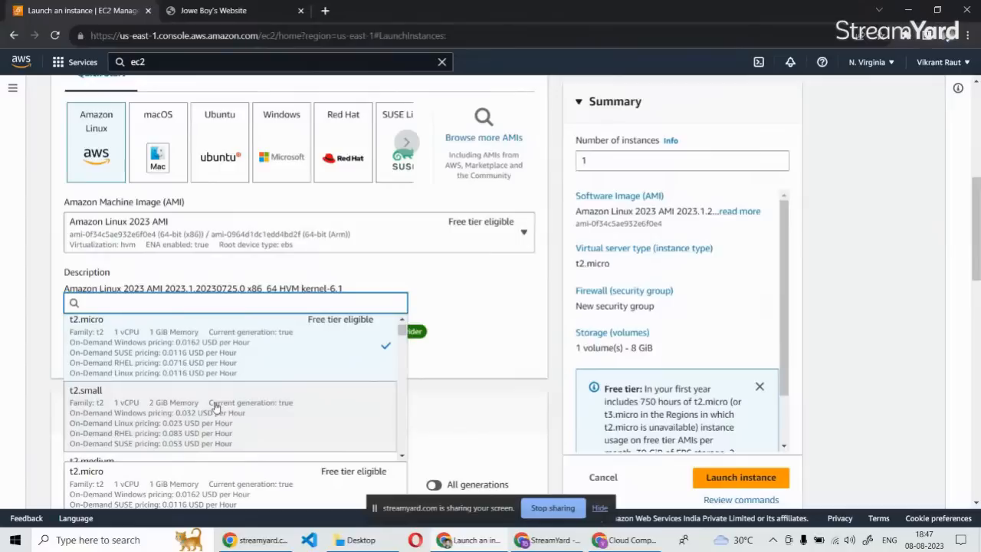
{"action": "scroll", "coordinate": [253, 387], "scroll_direction": "down", "scroll_amount": 1}
{"action": "scroll", "coordinate": [248, 379], "scroll_direction": "up", "scroll_amount": 6}
{"action": "scroll", "coordinate": [53, 313], "scroll_direction": "down", "scroll_amount": 5}
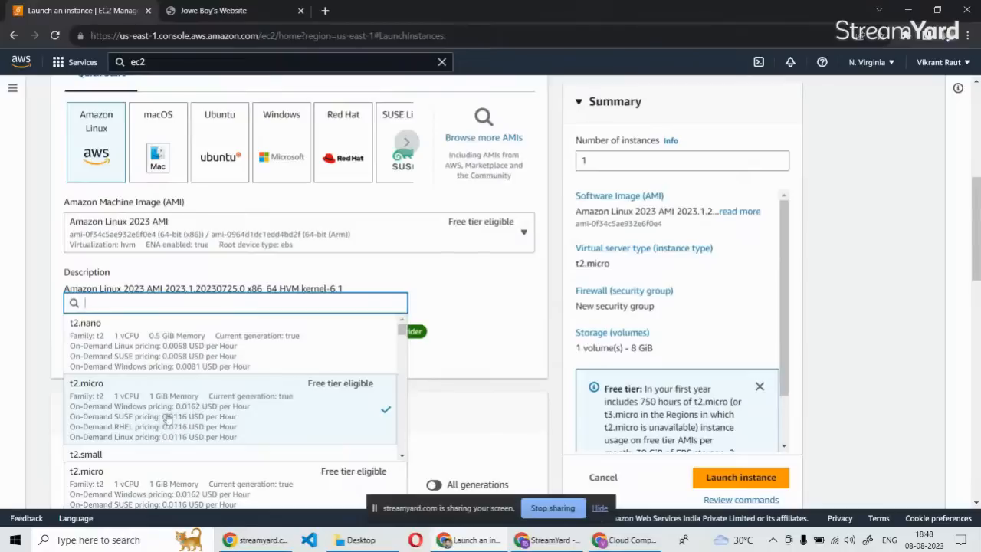
{"action": "left_click", "coordinate": [259, 414]}
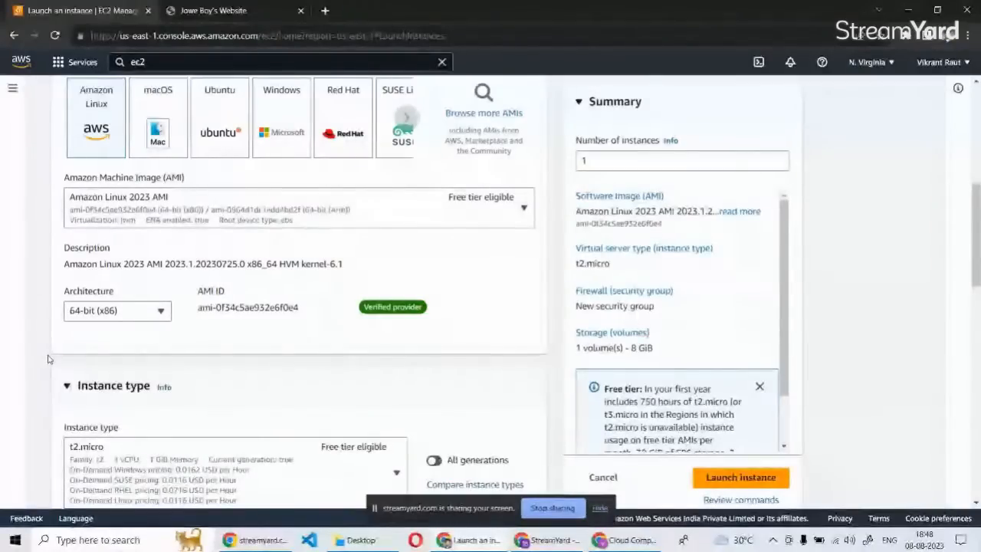
Review the key pair creation options without creating one, and select the existing demo-key as the instance's login key pair.
{"action": "scroll", "coordinate": [48, 359], "scroll_direction": "down", "scroll_amount": 3}
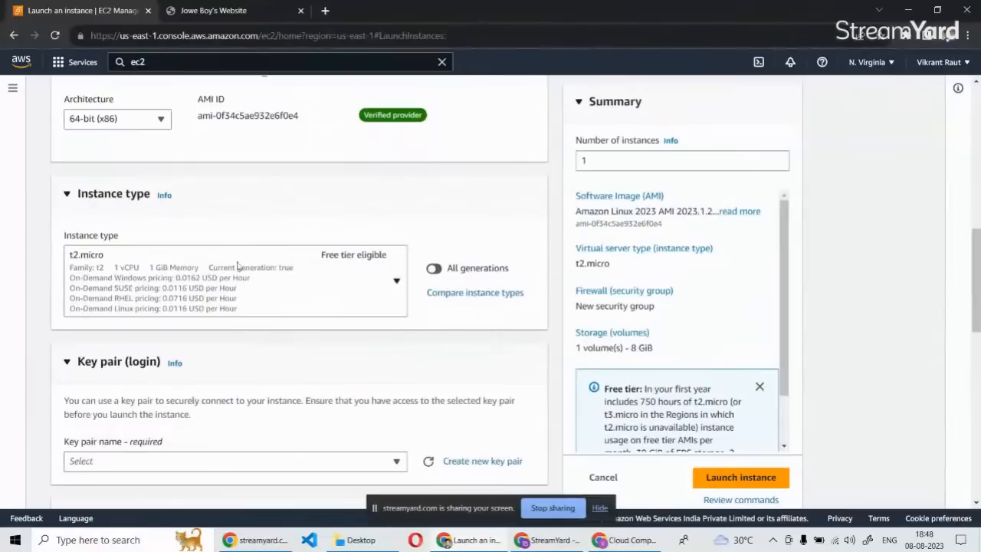
{"action": "scroll", "coordinate": [143, 307], "scroll_direction": "down", "scroll_amount": 3}
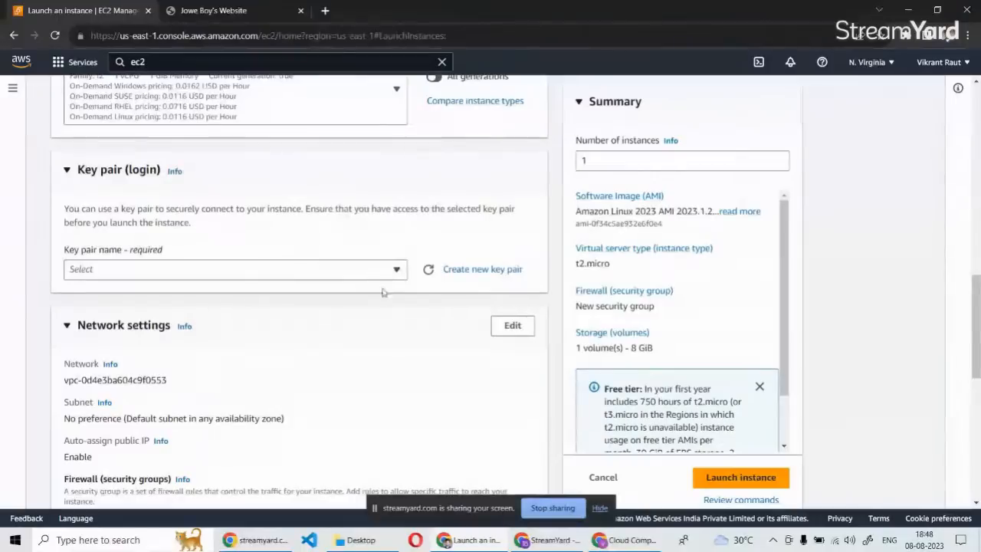
{"action": "left_click", "coordinate": [475, 274]}
{"action": "left_click", "coordinate": [337, 178]}
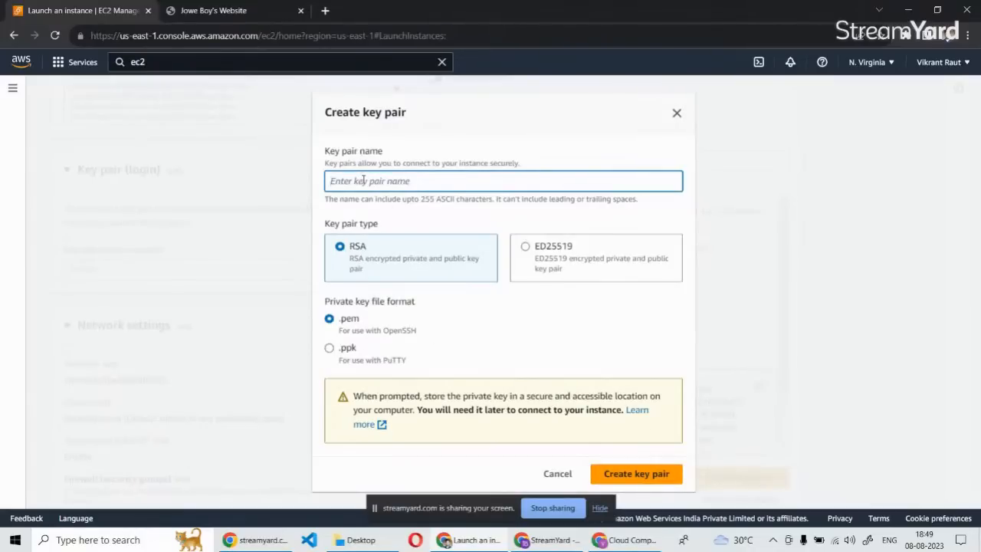
{"action": "left_click", "coordinate": [676, 112]}
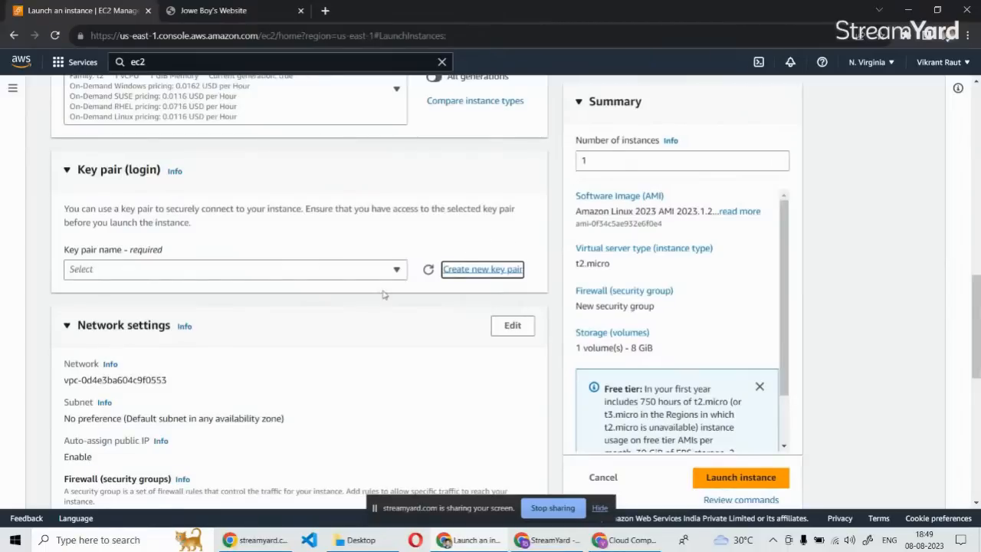
{"action": "left_click", "coordinate": [284, 272]}
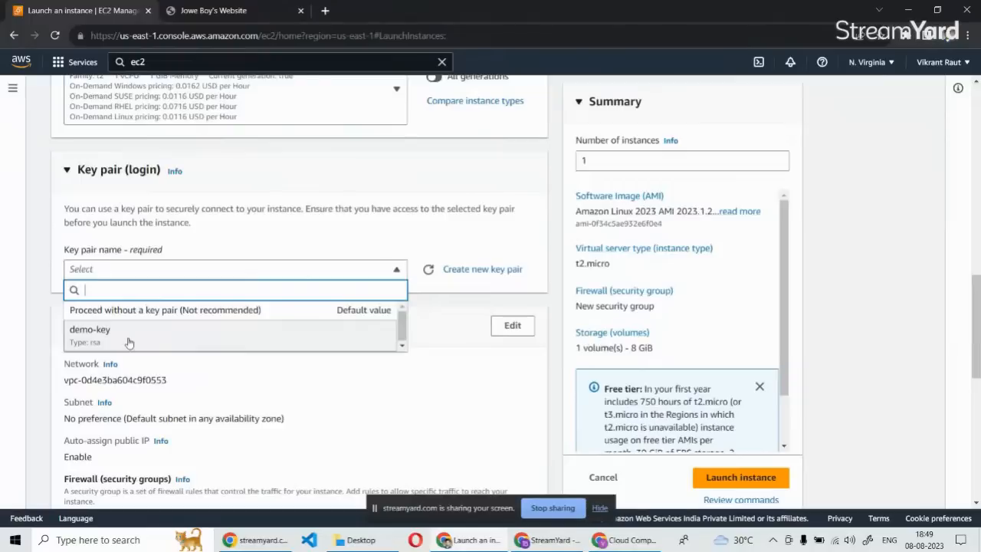
{"action": "left_click", "coordinate": [129, 338]}
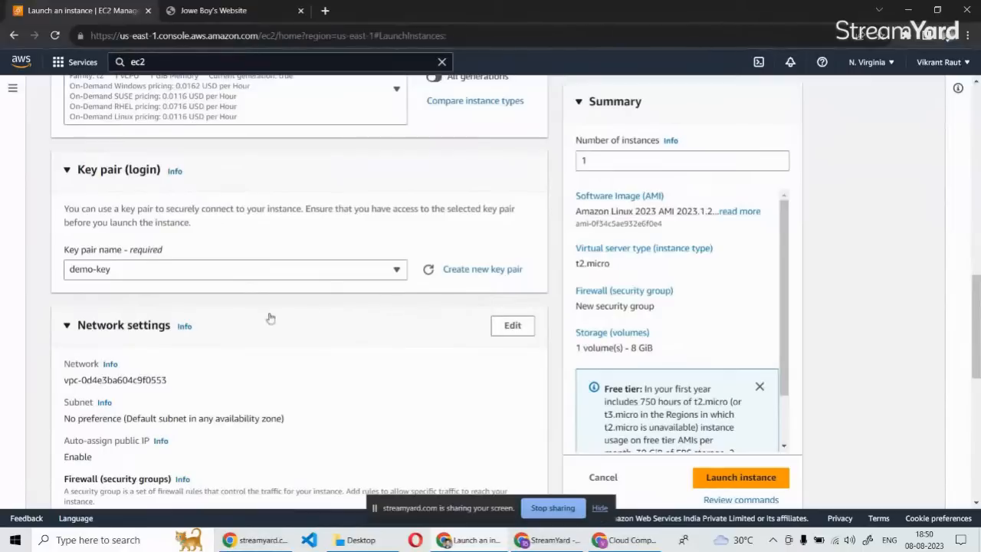
Allow both HTTP and HTTPS traffic from the internet in the new security group of the network settings.
{"action": "scroll", "coordinate": [276, 316], "scroll_direction": "down", "scroll_amount": 1}
{"action": "scroll", "coordinate": [267, 319], "scroll_direction": "down", "scroll_amount": 1}
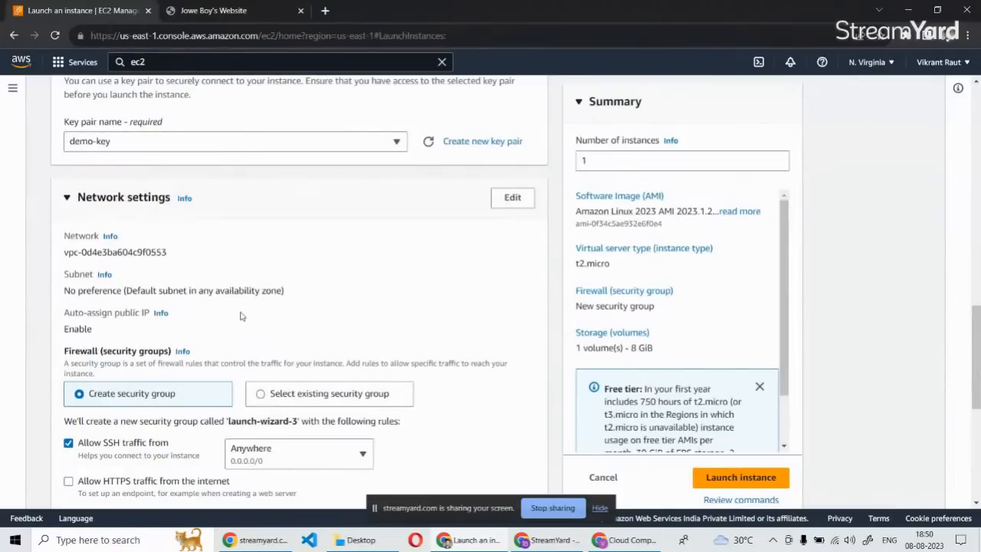
{"action": "scroll", "coordinate": [230, 337], "scroll_direction": "down", "scroll_amount": 1}
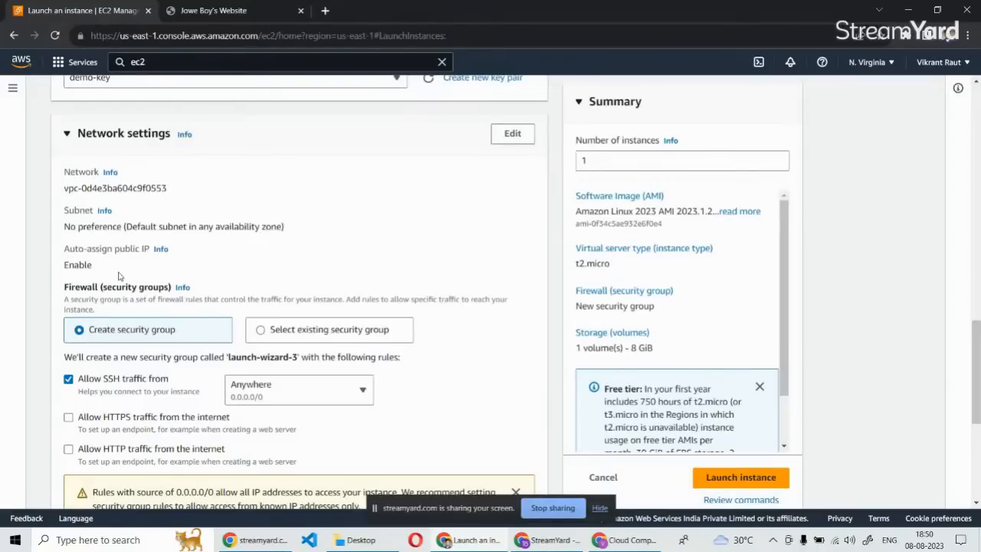
{"action": "scroll", "coordinate": [81, 215], "scroll_direction": "down", "scroll_amount": 2}
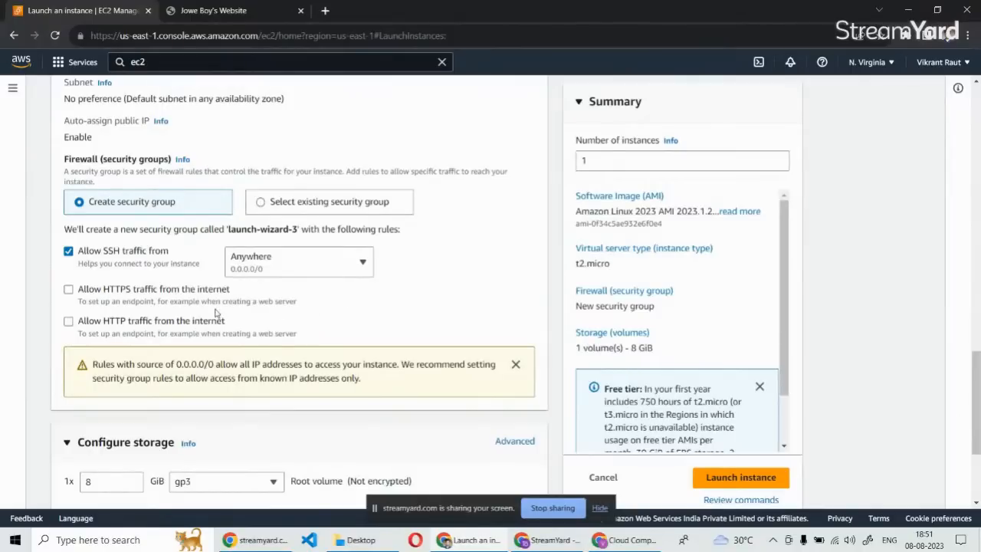
{"action": "scroll", "coordinate": [216, 313], "scroll_direction": "down", "scroll_amount": 1}
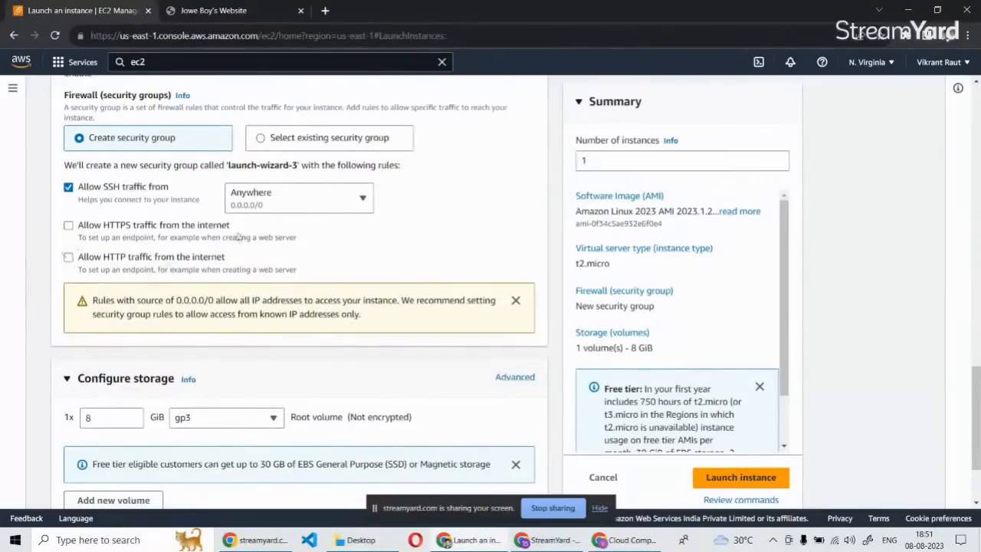
{"action": "left_click", "coordinate": [69, 257]}
{"action": "left_click", "coordinate": [69, 225]}
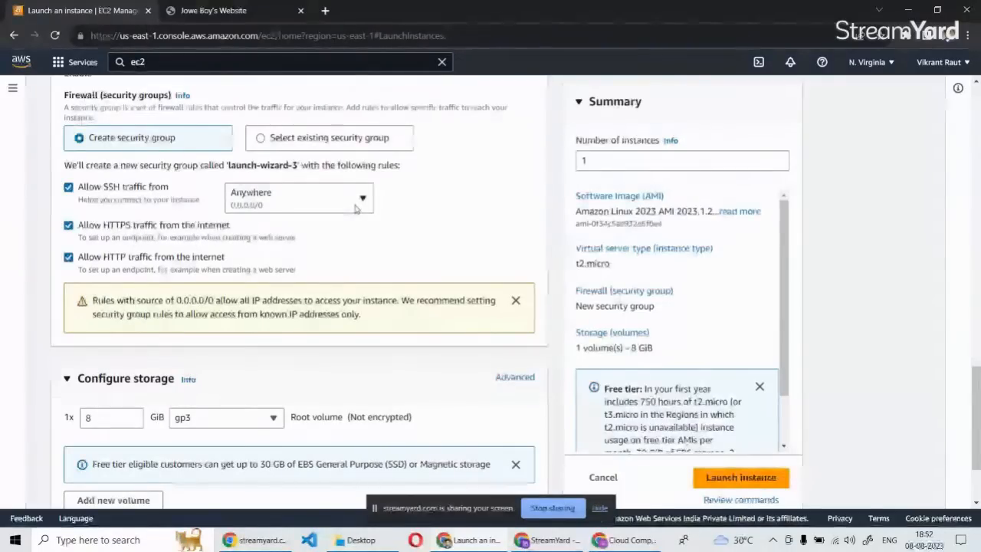
Review the root volume's storage settings, leaving its size as is, and dismiss the free tier storage notice.
{"action": "scroll", "coordinate": [358, 299], "scroll_direction": "down", "scroll_amount": 3}
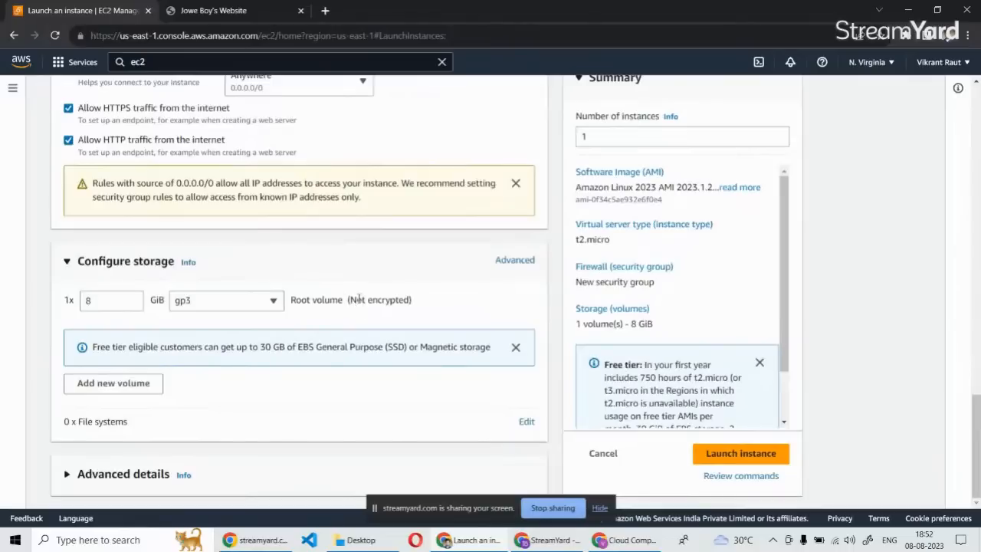
{"action": "scroll", "coordinate": [358, 299], "scroll_direction": "up", "scroll_amount": 3}
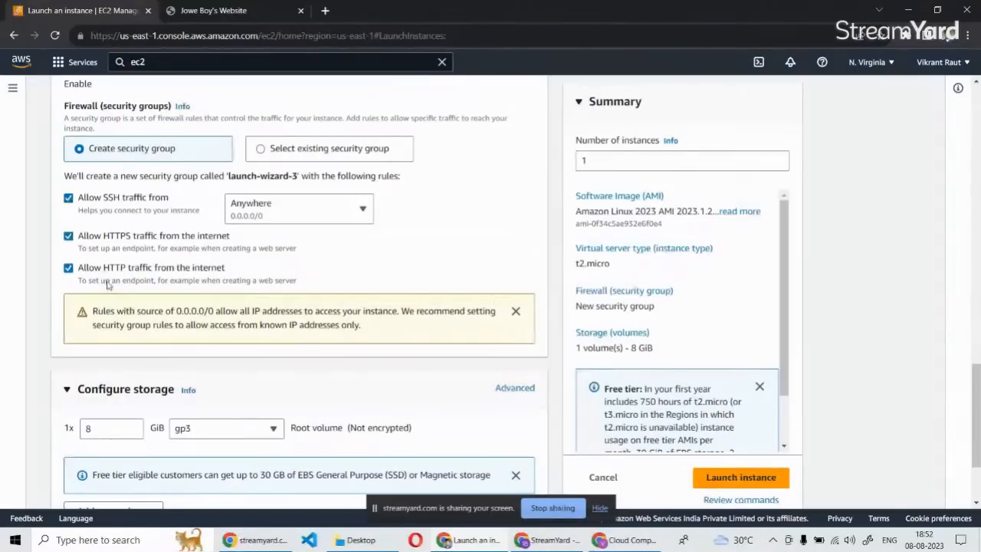
{"action": "scroll", "coordinate": [217, 346], "scroll_direction": "down", "scroll_amount": 3}
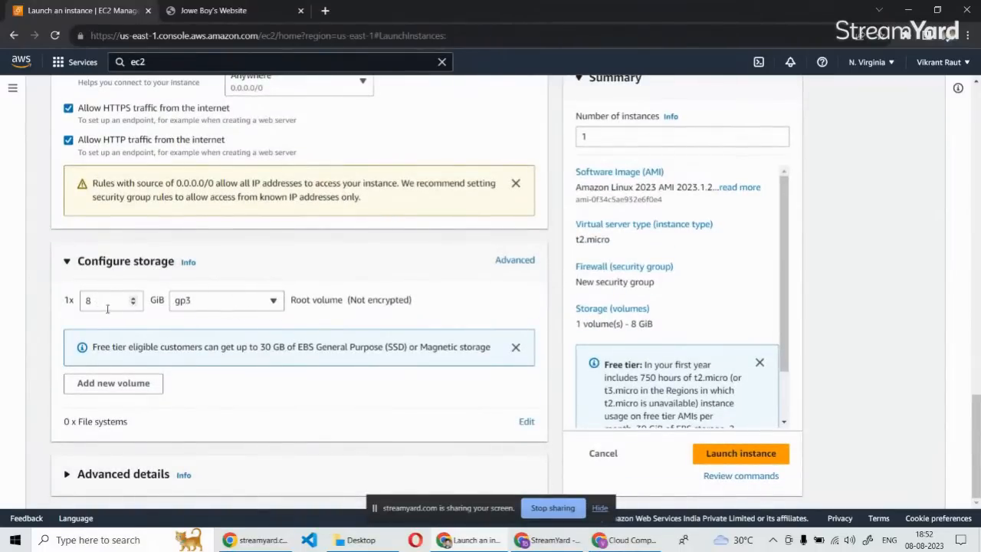
{"action": "left_click", "coordinate": [101, 303]}
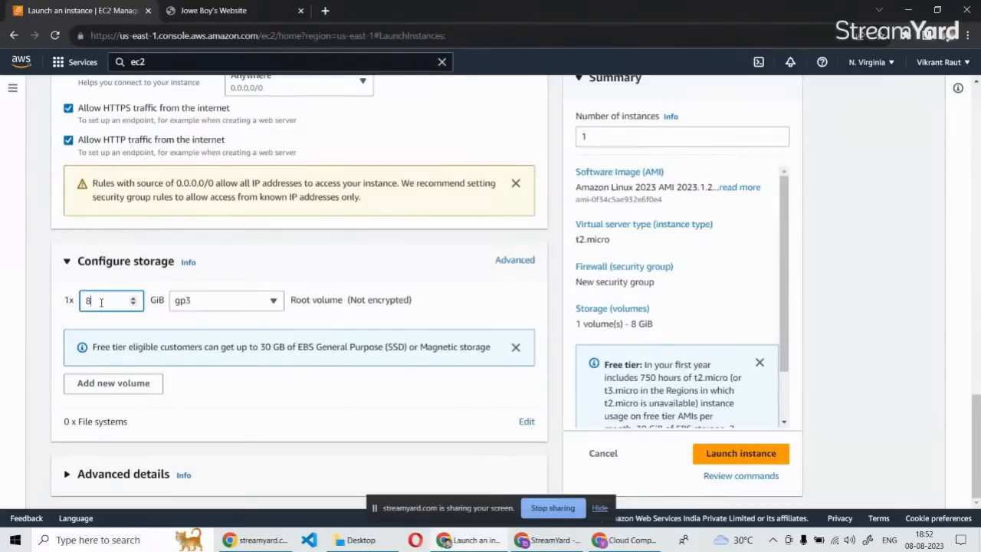
{"action": "left_click", "coordinate": [234, 390]}
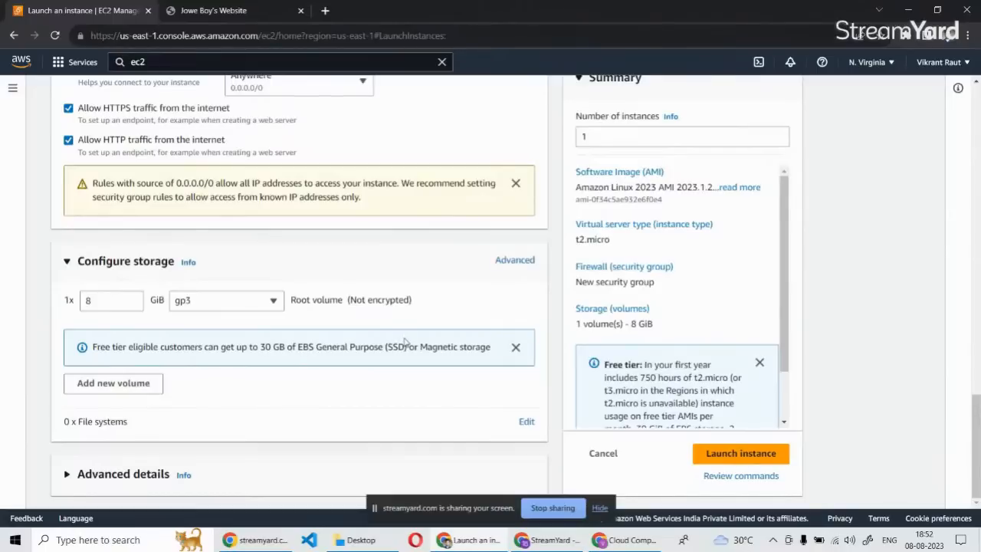
{"action": "left_click", "coordinate": [516, 348]}
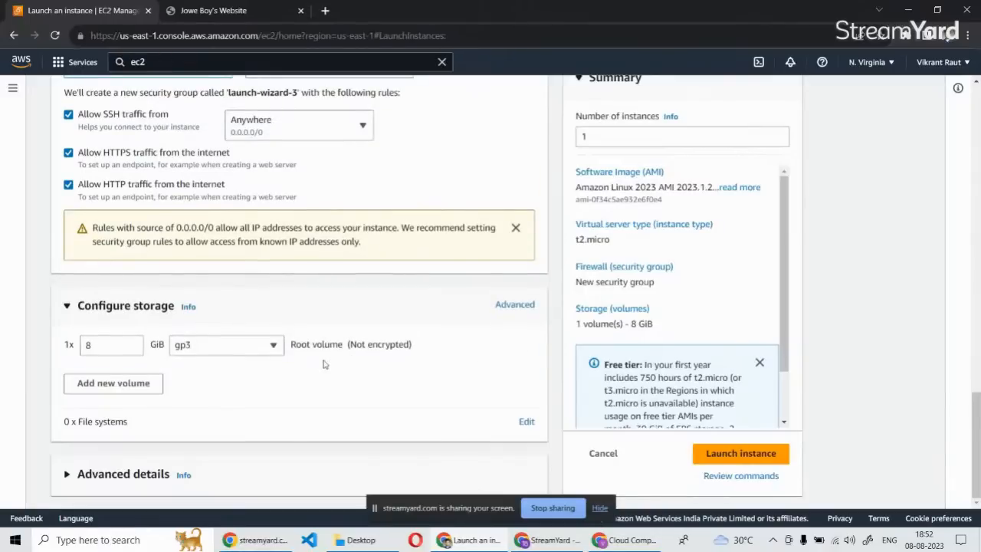
Add an extra EBS volume to the storage configuration and remove it again.
{"action": "left_click", "coordinate": [137, 390]}
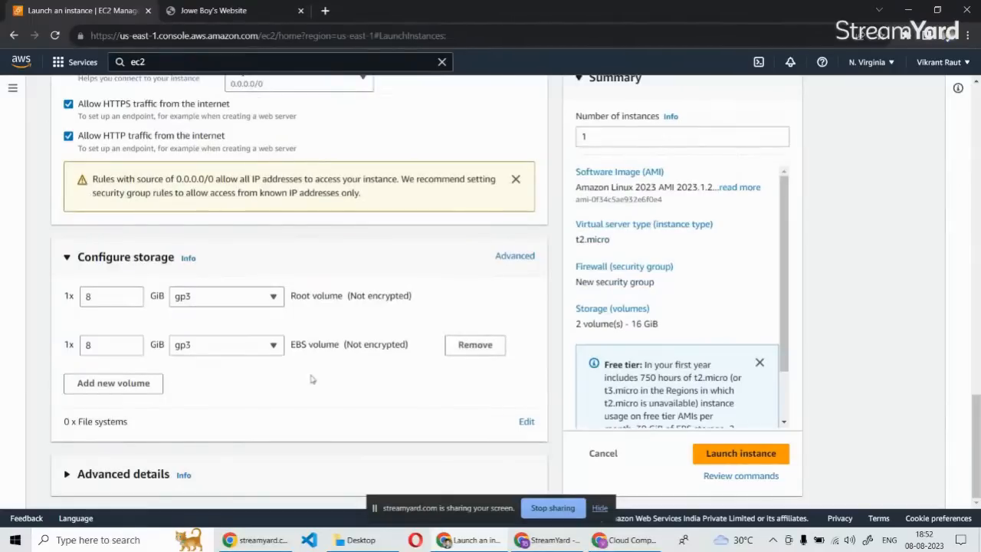
{"action": "left_click", "coordinate": [470, 346]}
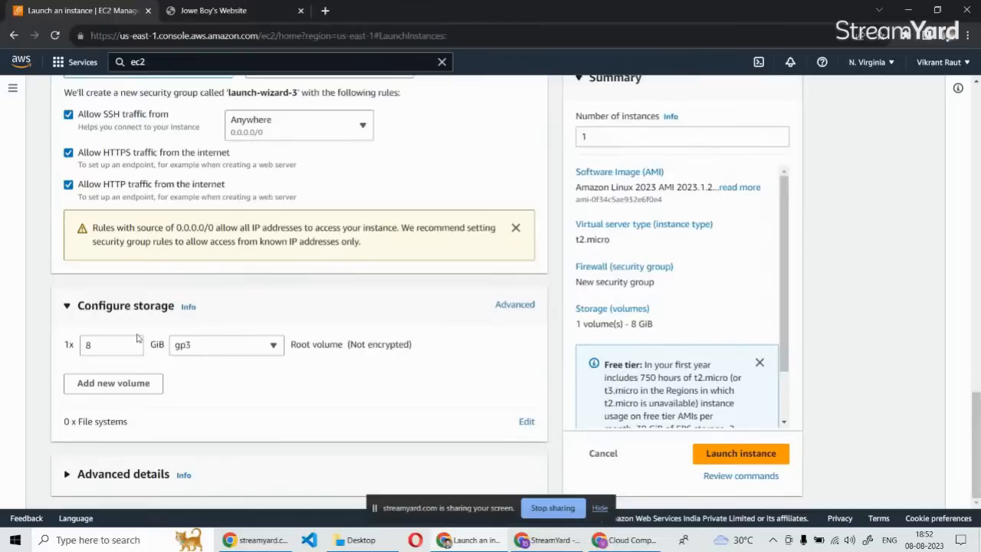
Examine the instance's advanced details, from the domain join directory options to the user data field, and collapse the section.
{"action": "left_click", "coordinate": [66, 475]}
{"action": "scroll", "coordinate": [55, 368], "scroll_direction": "down", "scroll_amount": 3}
{"action": "scroll", "coordinate": [55, 373], "scroll_direction": "down", "scroll_amount": 2}
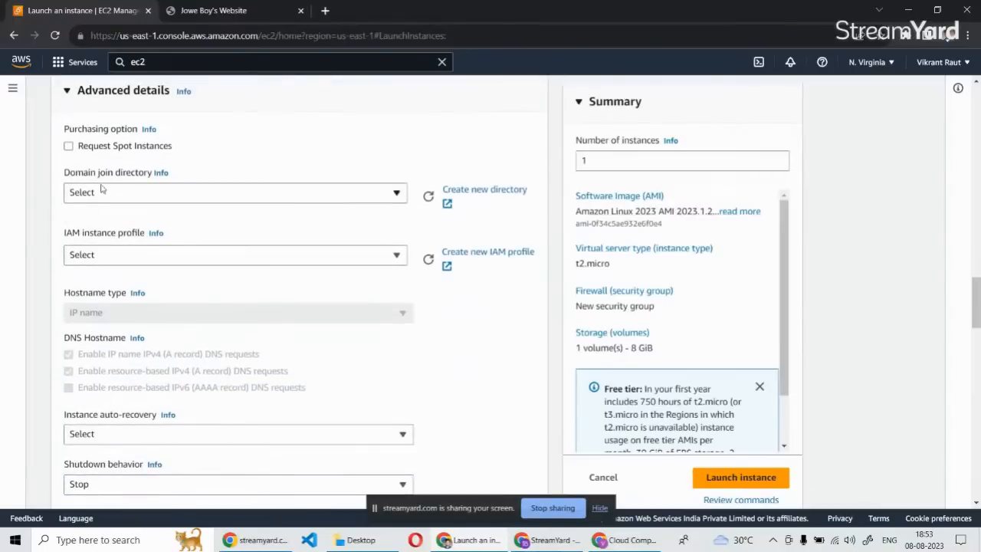
{"action": "left_click", "coordinate": [218, 194]}
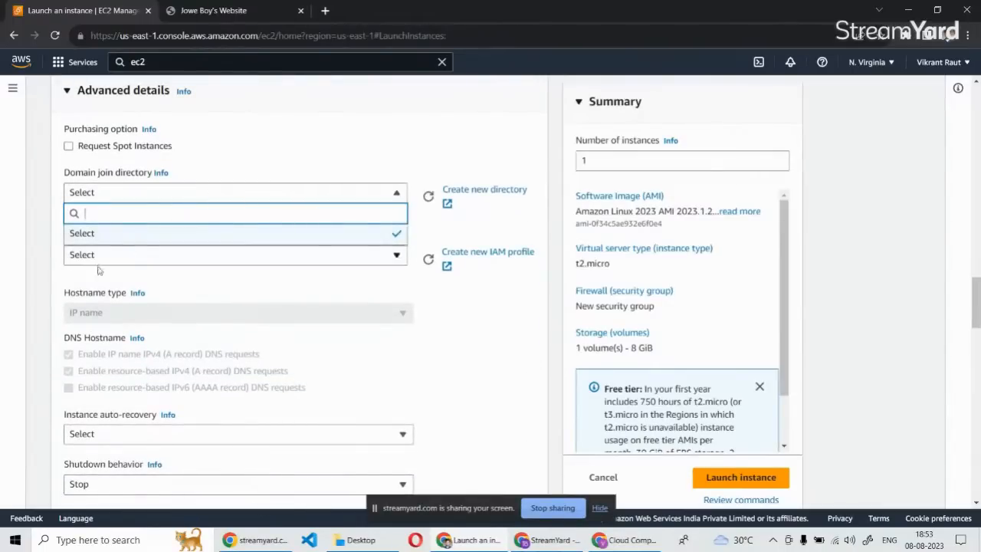
{"action": "left_click", "coordinate": [40, 281]}
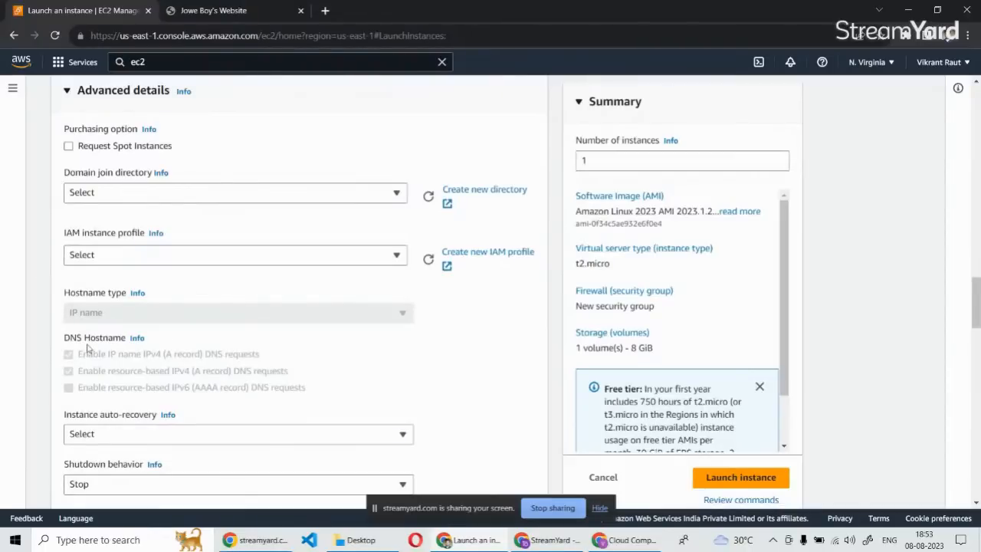
{"action": "scroll", "coordinate": [90, 352], "scroll_direction": "down", "scroll_amount": 10}
{"action": "scroll", "coordinate": [332, 394], "scroll_direction": "down", "scroll_amount": 5}
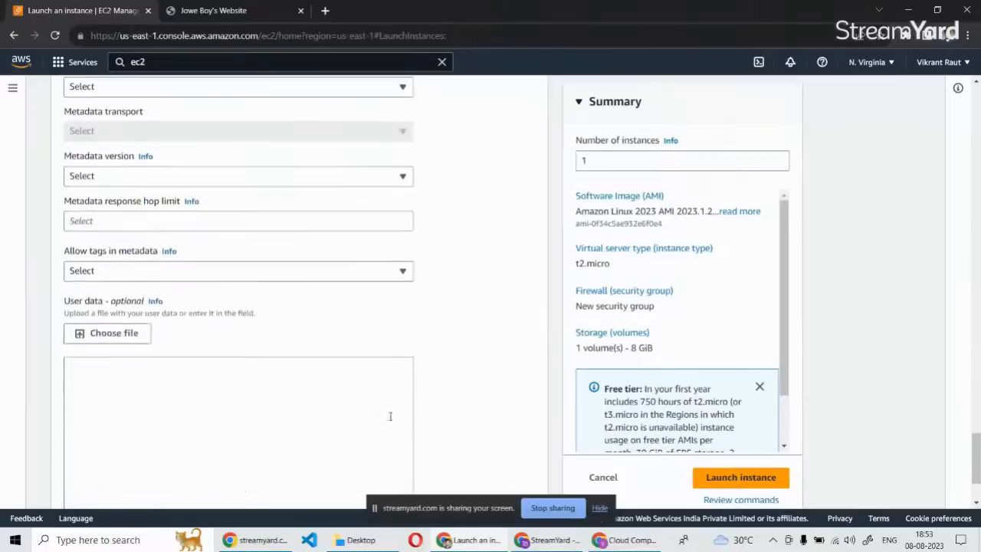
{"action": "scroll", "coordinate": [269, 332], "scroll_direction": "up", "scroll_amount": 7}
{"action": "scroll", "coordinate": [270, 332], "scroll_direction": "up", "scroll_amount": 10}
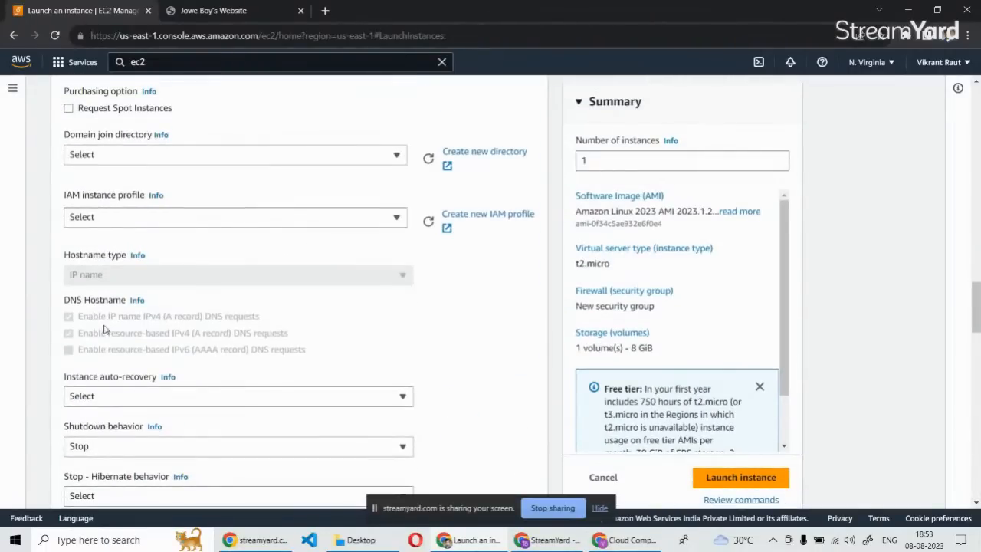
{"action": "scroll", "coordinate": [105, 328], "scroll_direction": "up", "scroll_amount": 4}
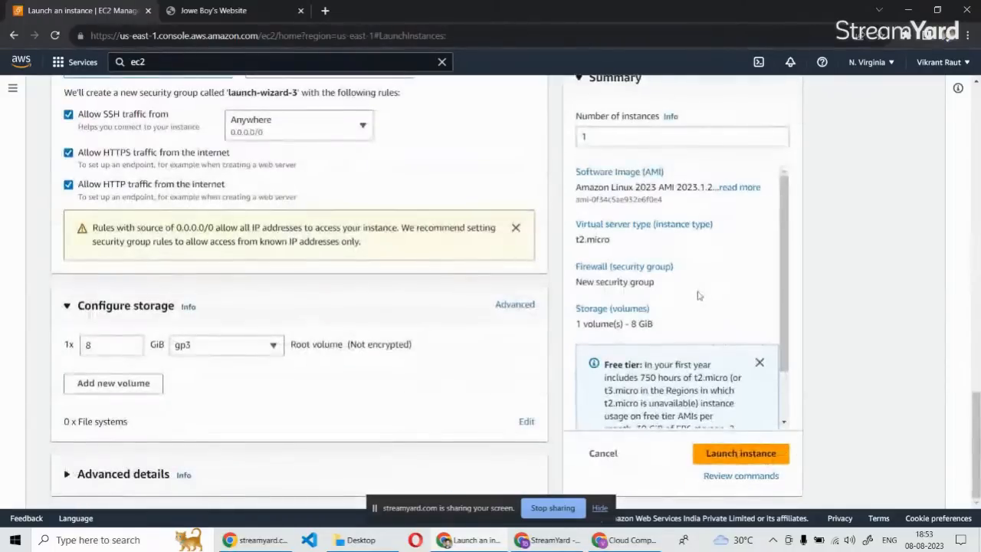
Recheck the key pair and network settings and launch the configured instance.
{"action": "scroll", "coordinate": [414, 282], "scroll_direction": "up", "scroll_amount": 4}
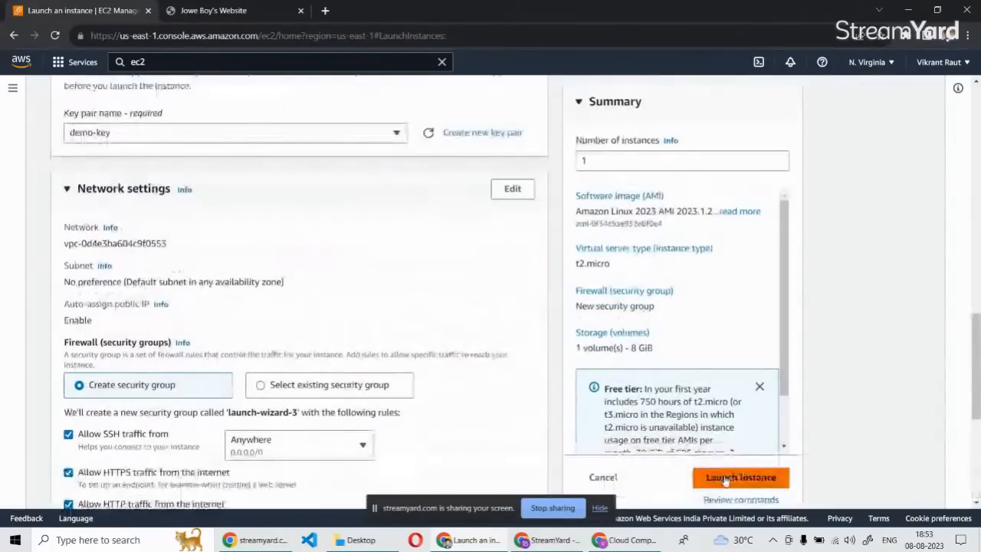
{"action": "left_click", "coordinate": [740, 478]}
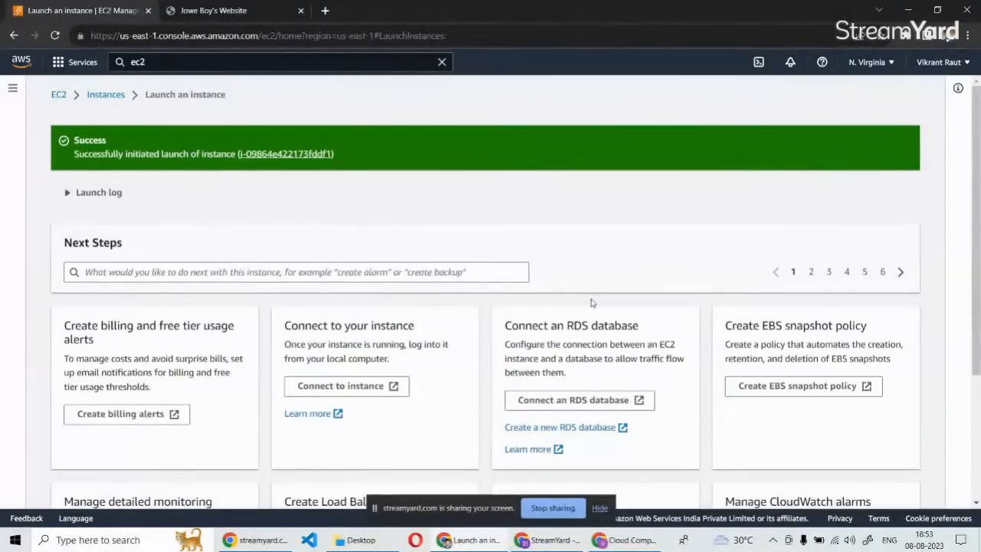
Go to the EC2 instances list, select the Demo_landing_page instance and open its connection options.
{"action": "scroll", "coordinate": [290, 322], "scroll_direction": "down", "scroll_amount": 3}
{"action": "scroll", "coordinate": [290, 322], "scroll_direction": "up", "scroll_amount": 3}
{"action": "left_click", "coordinate": [106, 96]}
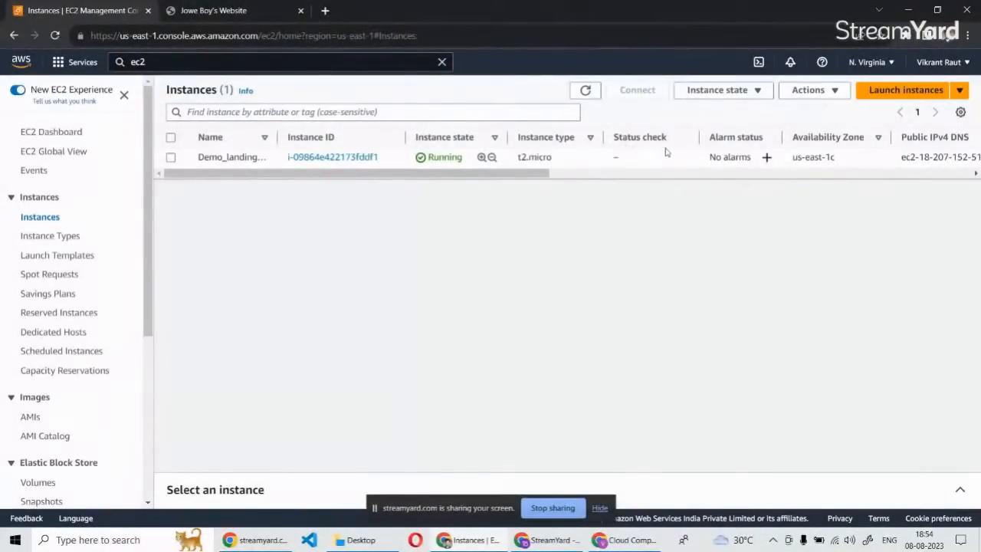
{"action": "left_click_drag", "start_coordinate": [512, 177], "coordinate": [331, 159]}
{"action": "left_click", "coordinate": [237, 156]}
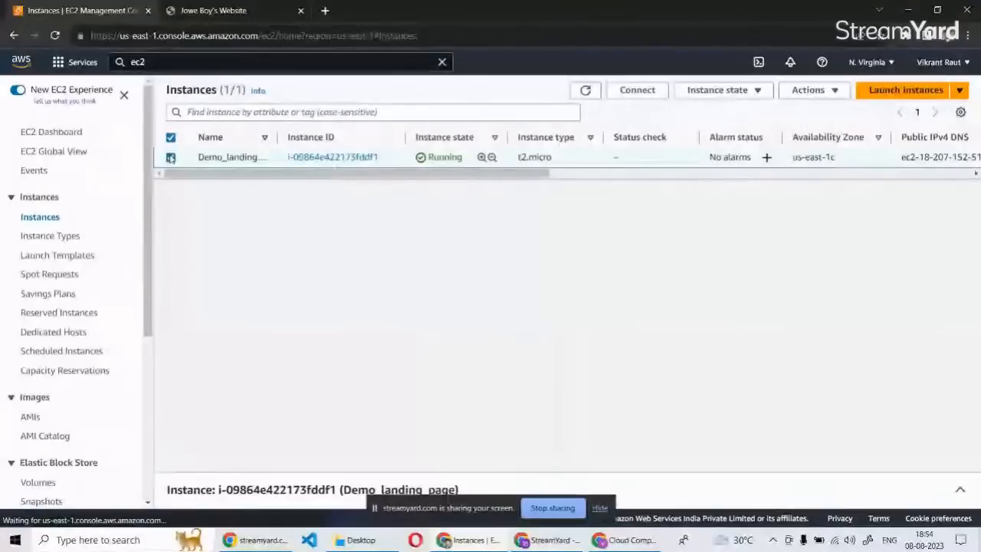
{"action": "left_click", "coordinate": [644, 91]}
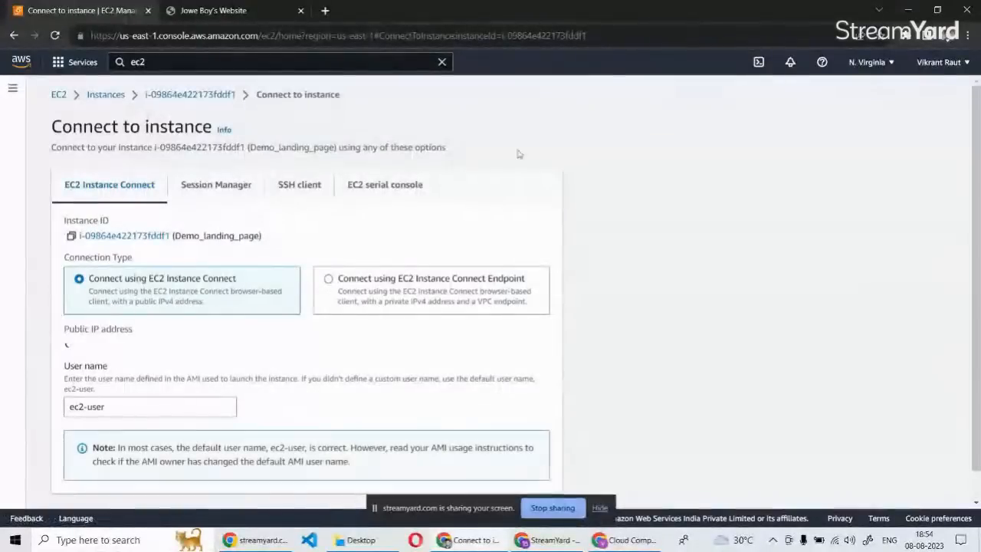
Review the instance's connection methods: EC2 Instance Connect, Session Manager, SSH client and EC2 serial console.
{"action": "scroll", "coordinate": [94, 252], "scroll_direction": "down", "scroll_amount": 1}
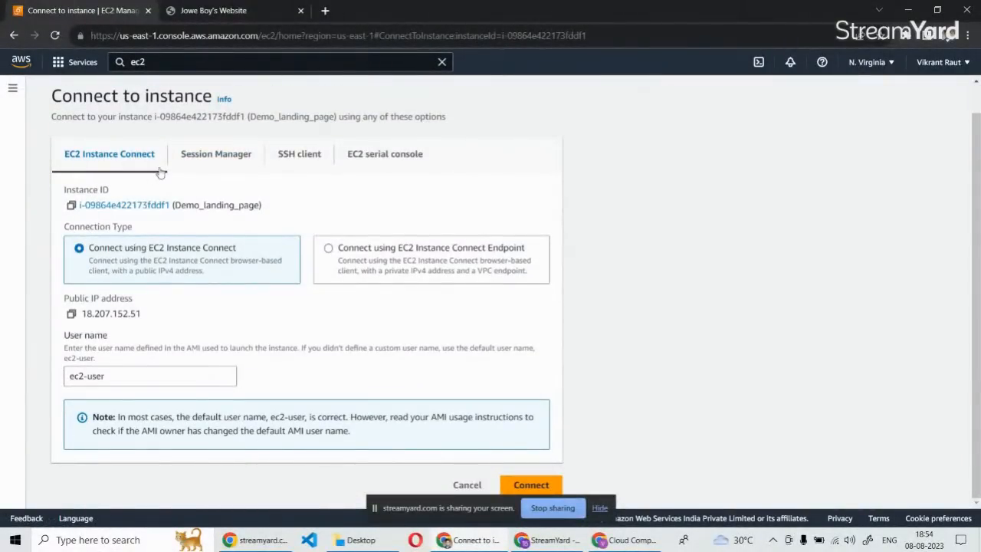
{"action": "left_click", "coordinate": [216, 155]}
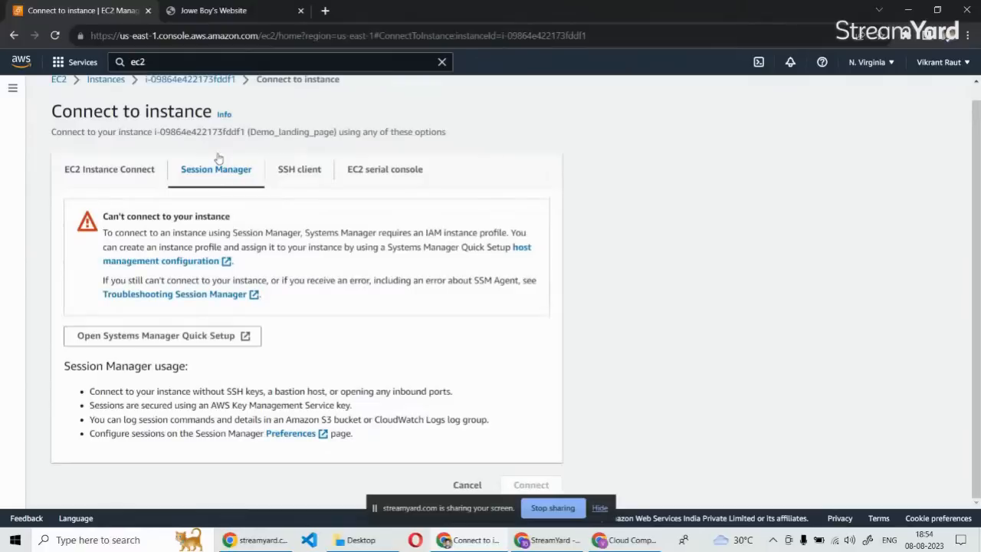
{"action": "left_click", "coordinate": [299, 173]}
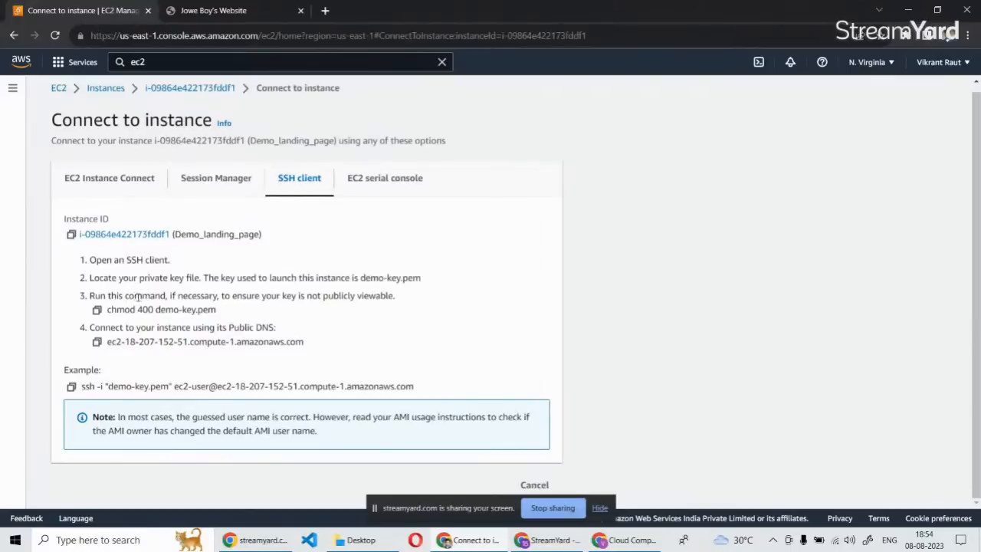
{"action": "left_click", "coordinate": [377, 184]}
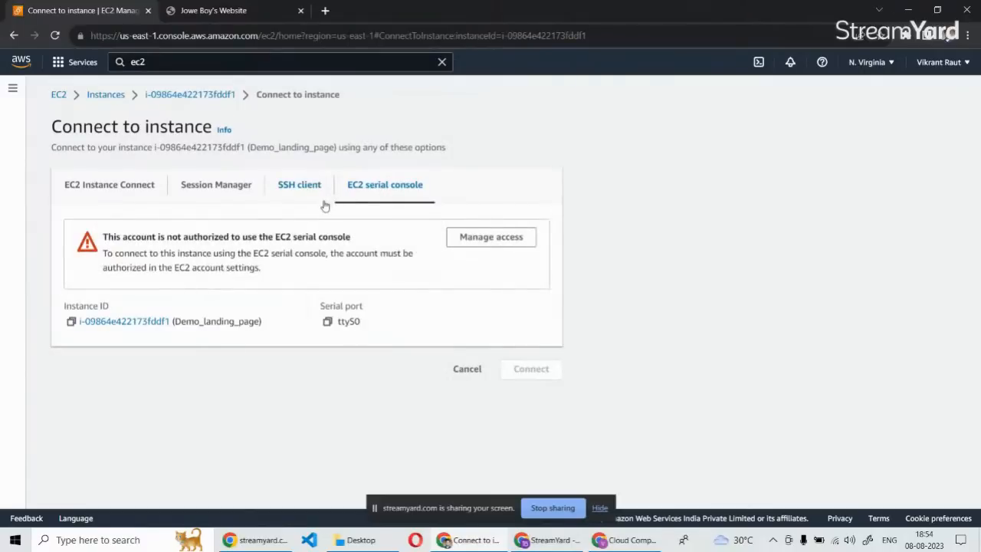
Connect to the instance through EC2 Instance Connect, keeping the default user name ec2-user.
{"action": "left_click", "coordinate": [101, 185]}
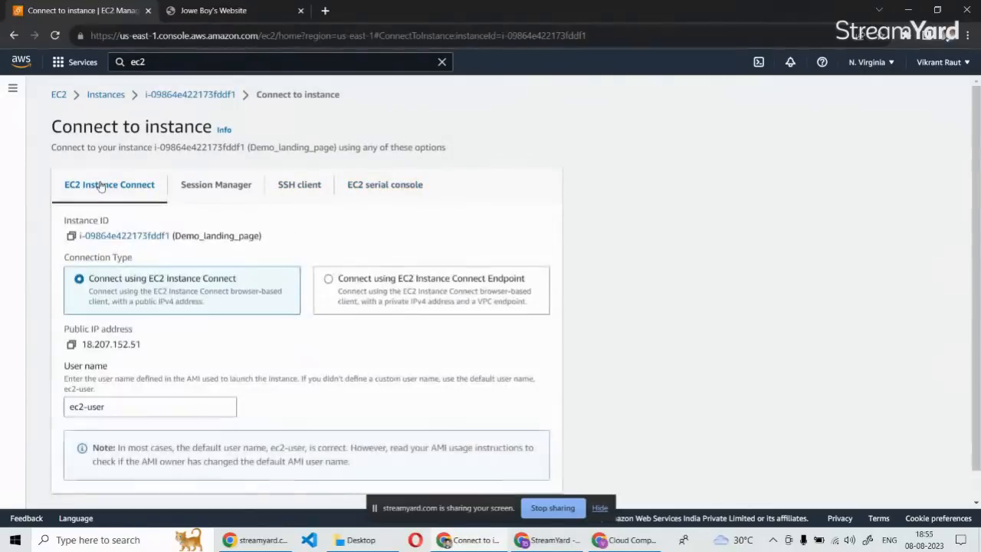
{"action": "scroll", "coordinate": [445, 297], "scroll_direction": "down", "scroll_amount": 1}
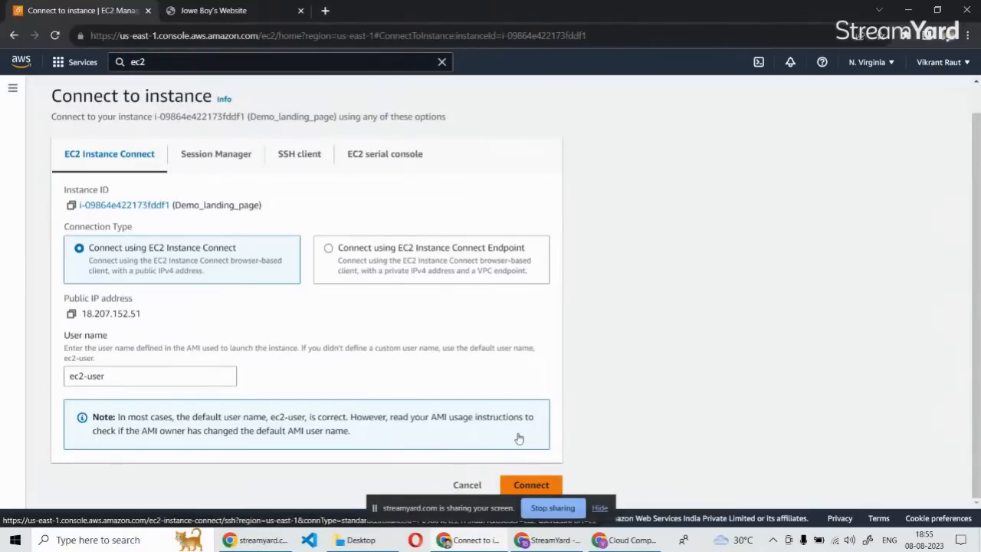
{"action": "left_click", "coordinate": [541, 484]}
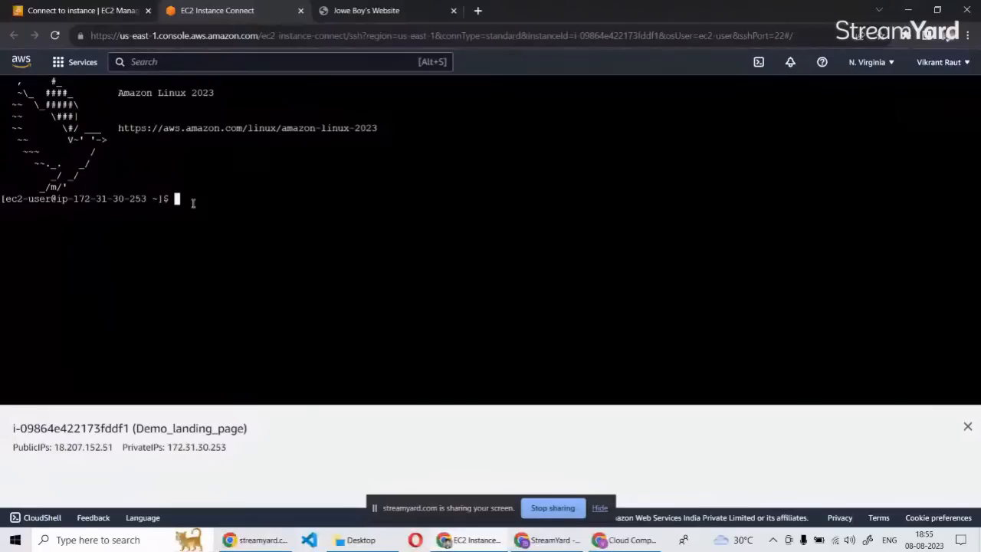
Switch to the root user in the instance terminal with sudo su -.
{"action": "type", "text": "sud"}
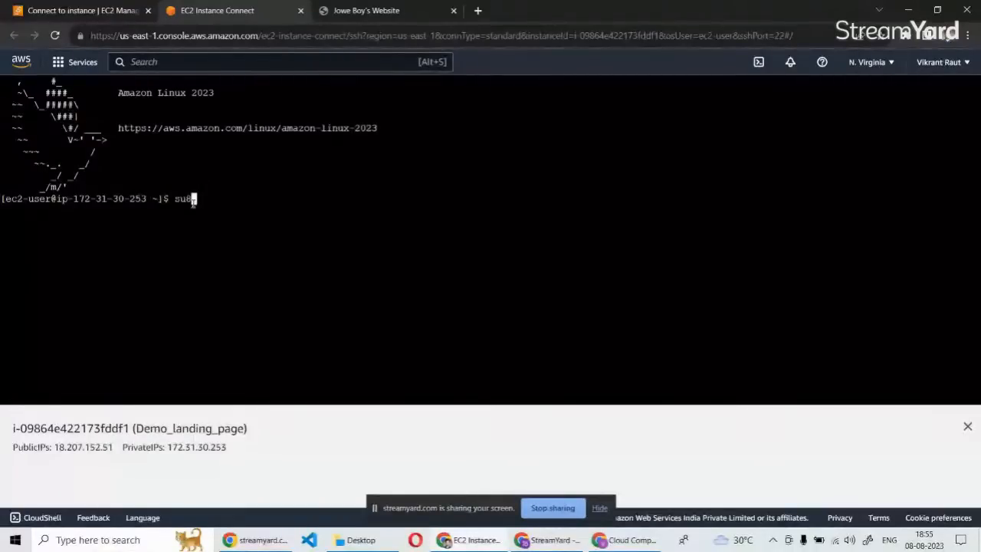
{"action": "type", "text": "o"}
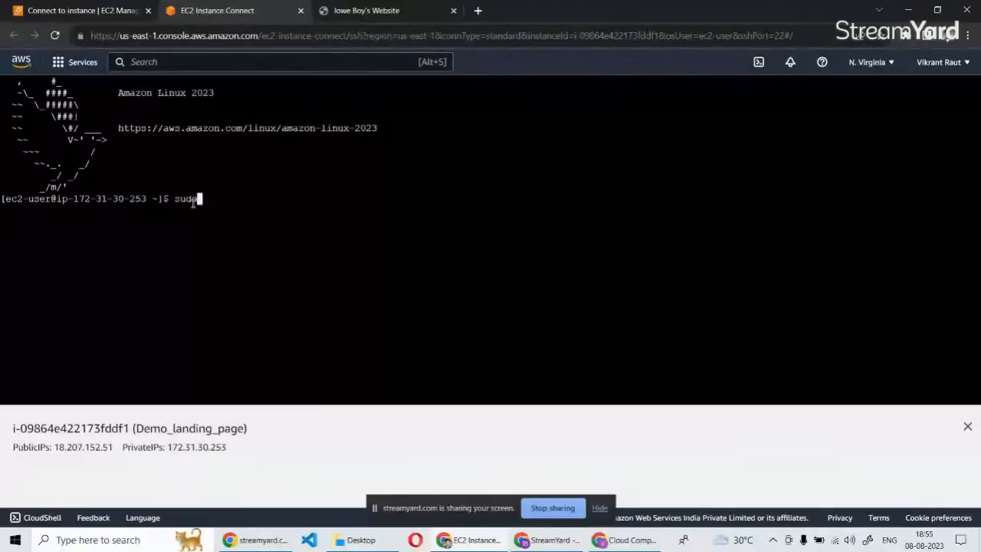
{"action": "type", "text": " su -"}
{"action": "key", "text": "Return"}
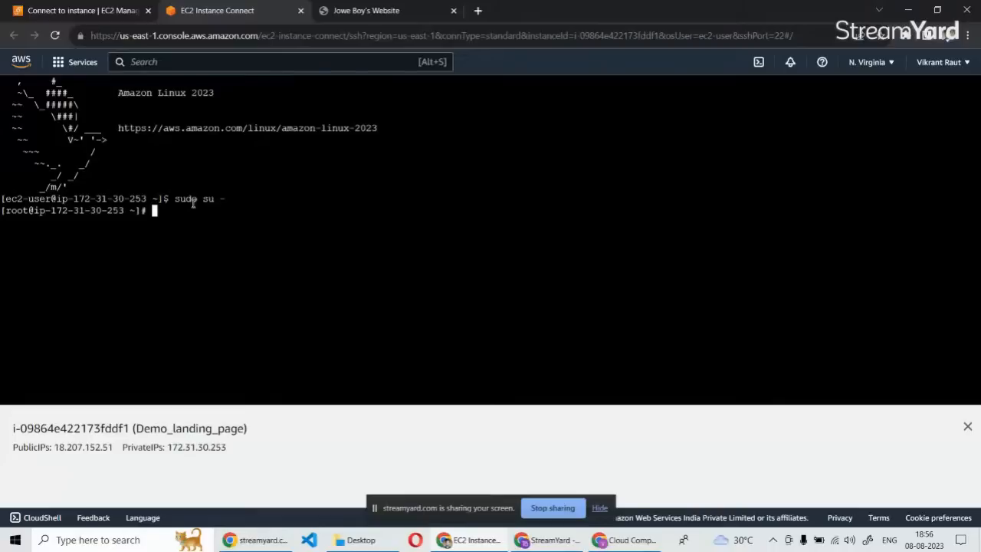
Update the instance's packages by running yum update -y.
{"action": "type", "text": "yum updat"}
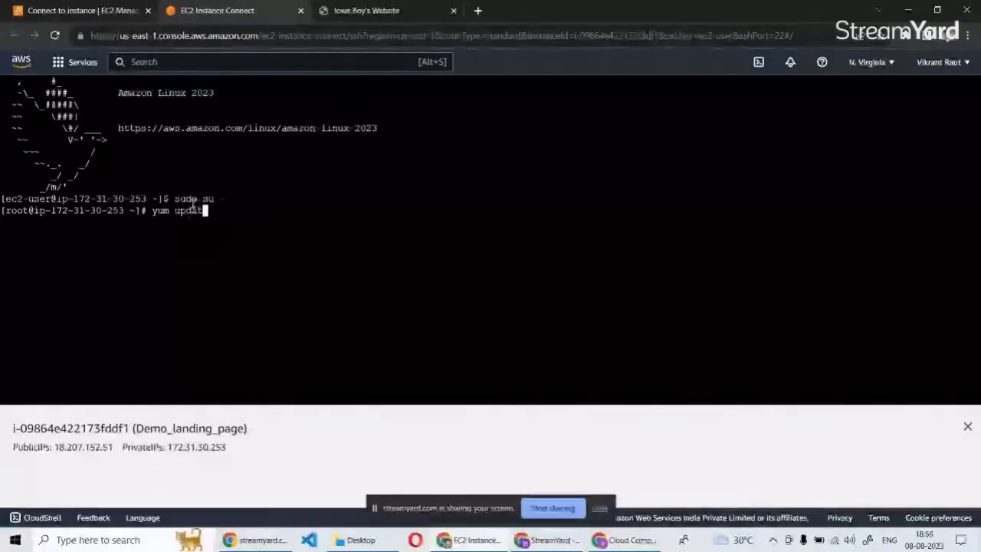
{"action": "type", "text": "e "}
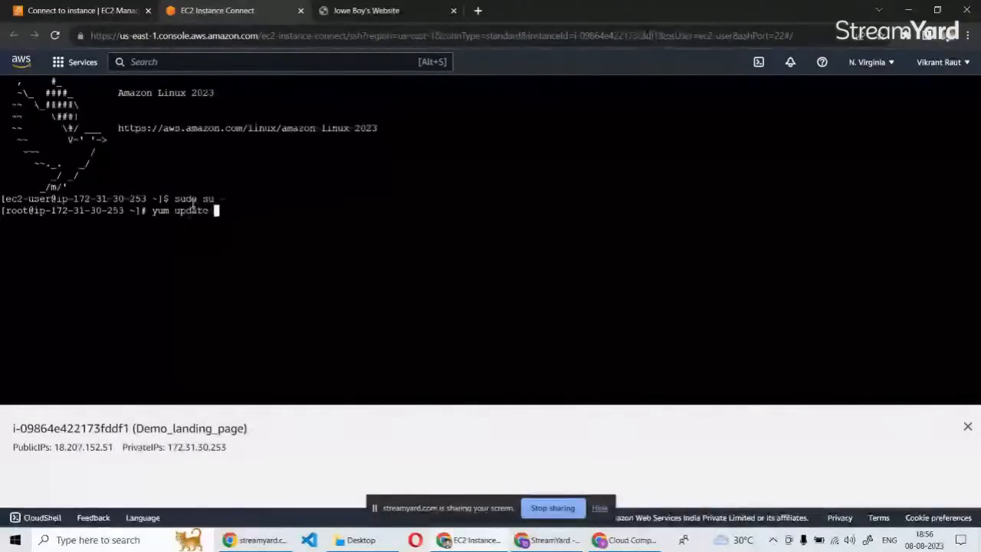
{"action": "type", "text": "-y"}
{"action": "key", "text": "Return"}
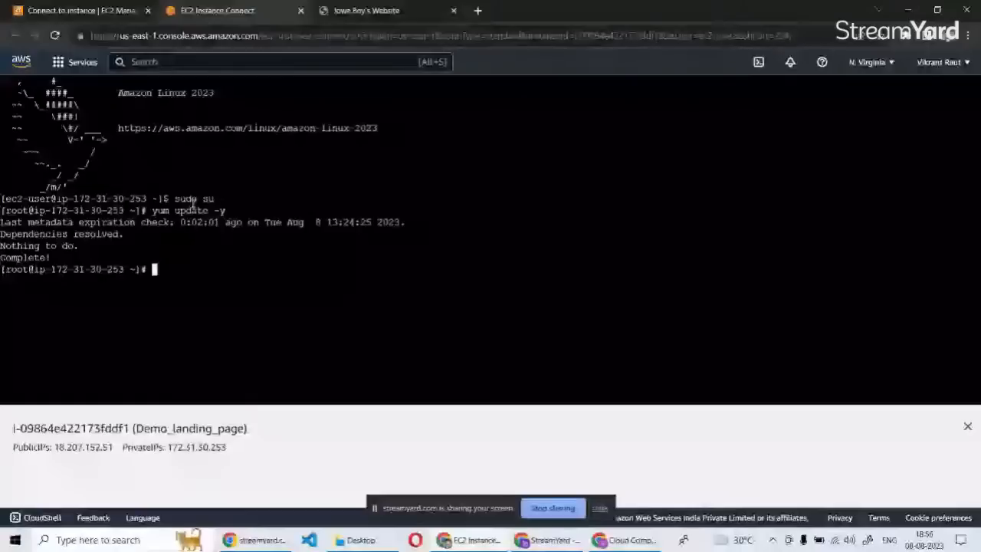
Install the Apache web server by running yum install -y httpd.
{"action": "type", "text": "yum i"}
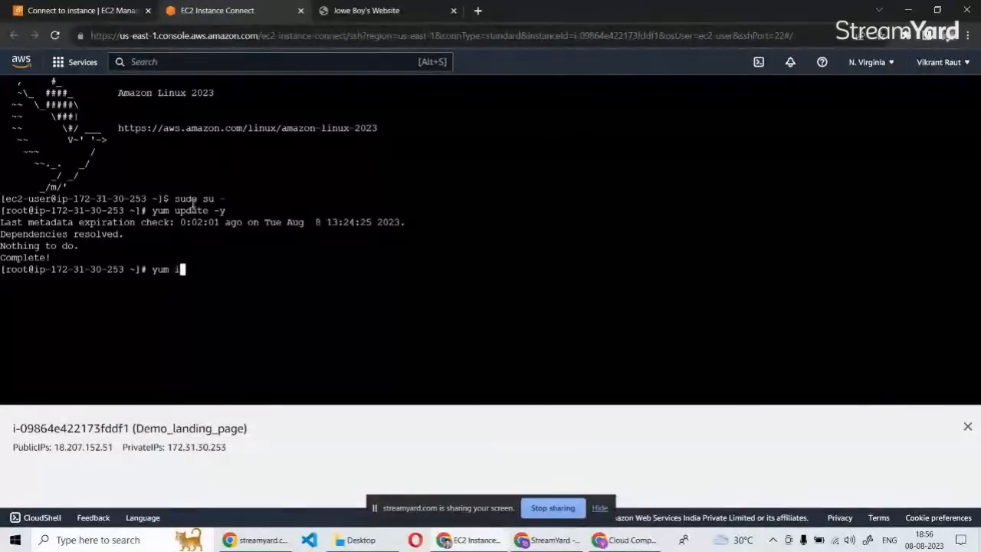
{"action": "type", "text": "nstall"}
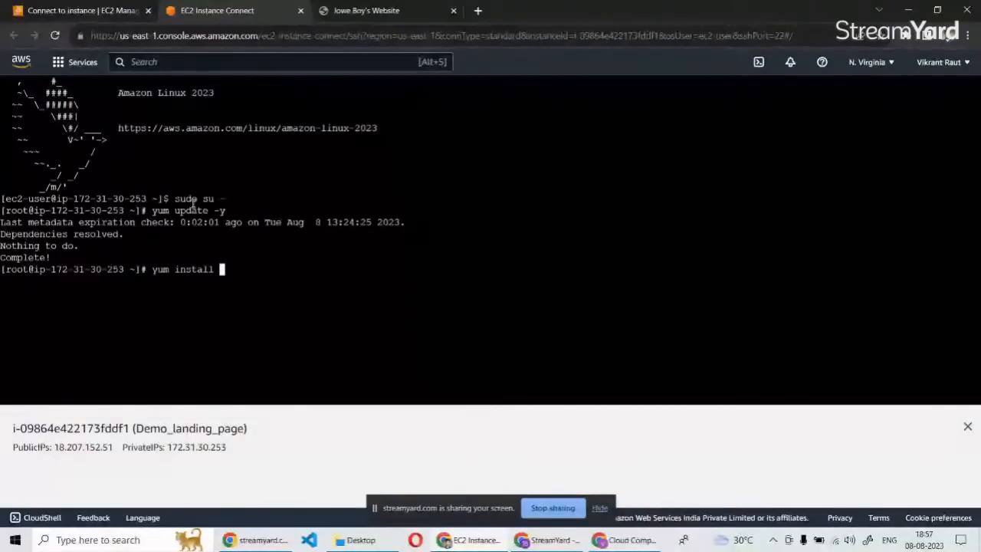
{"action": "type", "text": "-"}
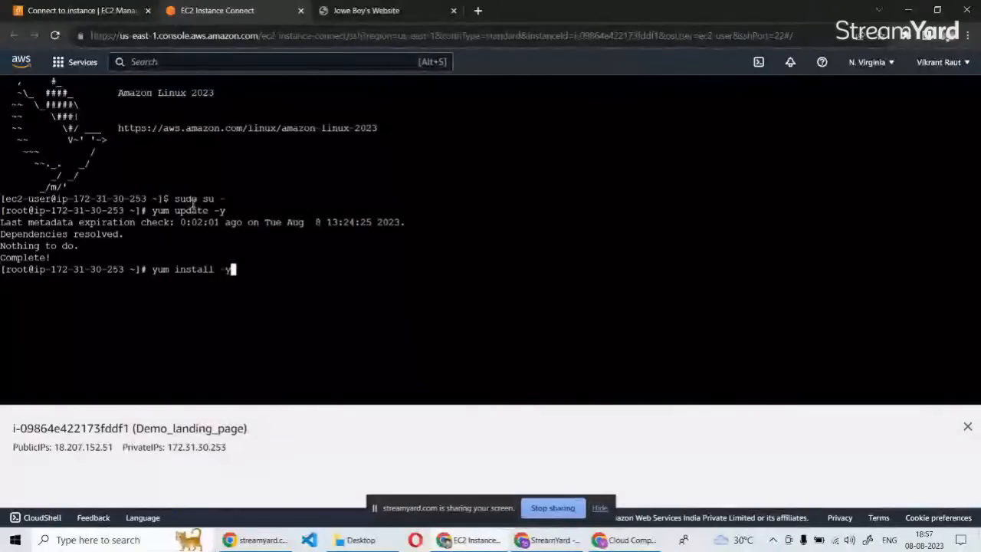
{"action": "type", "text": "y htt"}
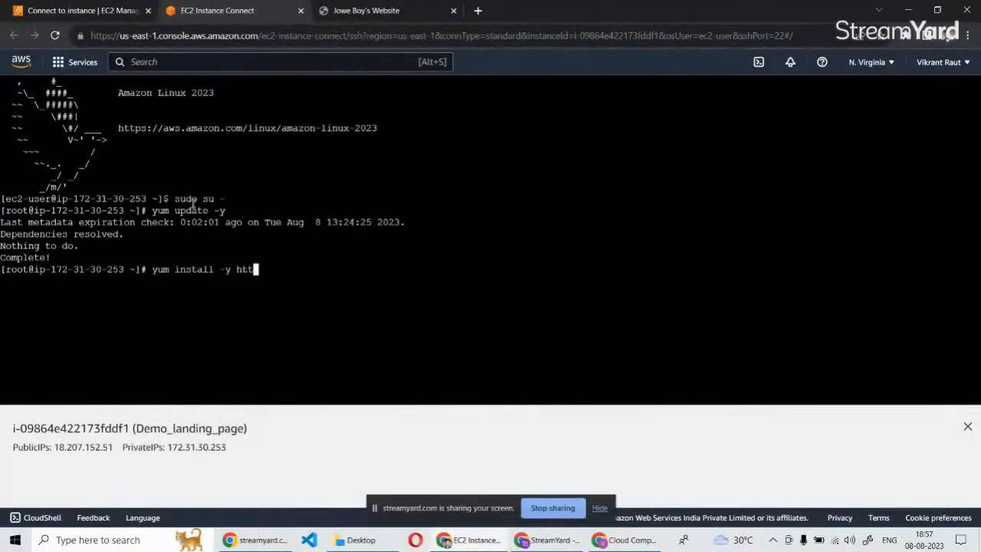
{"action": "type", "text": "pd"}
{"action": "key", "text": "Return"}
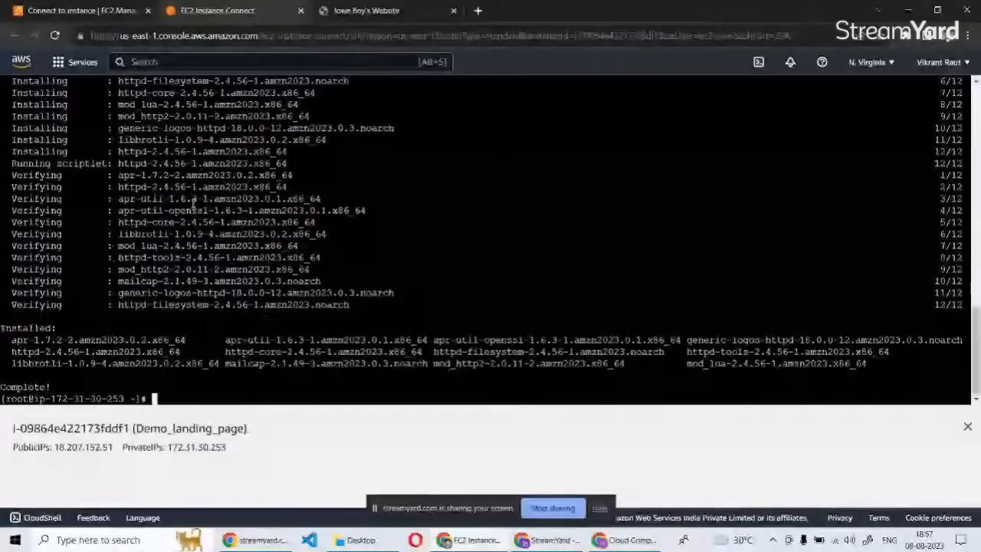
Clear the installation output from the terminal.
{"action": "type", "text": "c"}
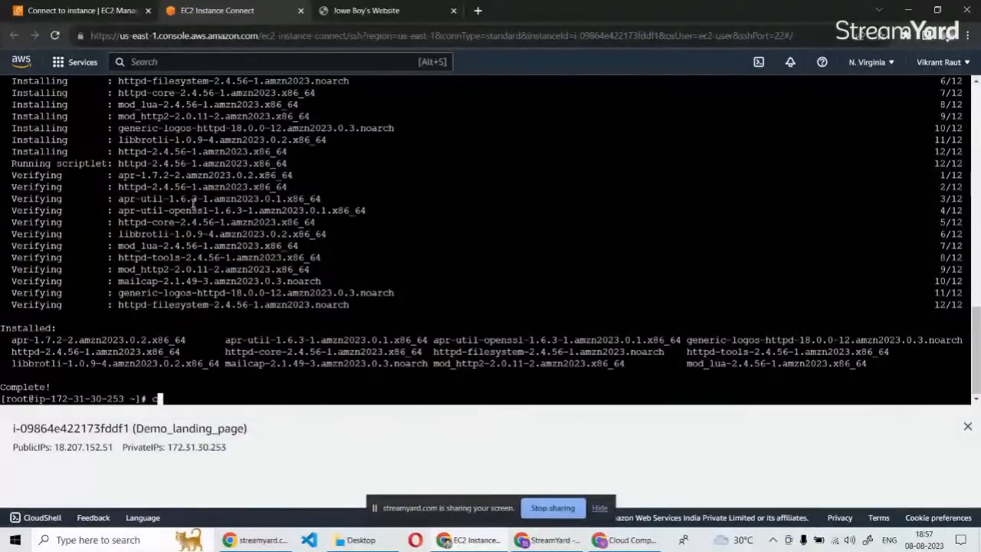
{"action": "type", "text": "lear"}
{"action": "key", "text": "Return"}
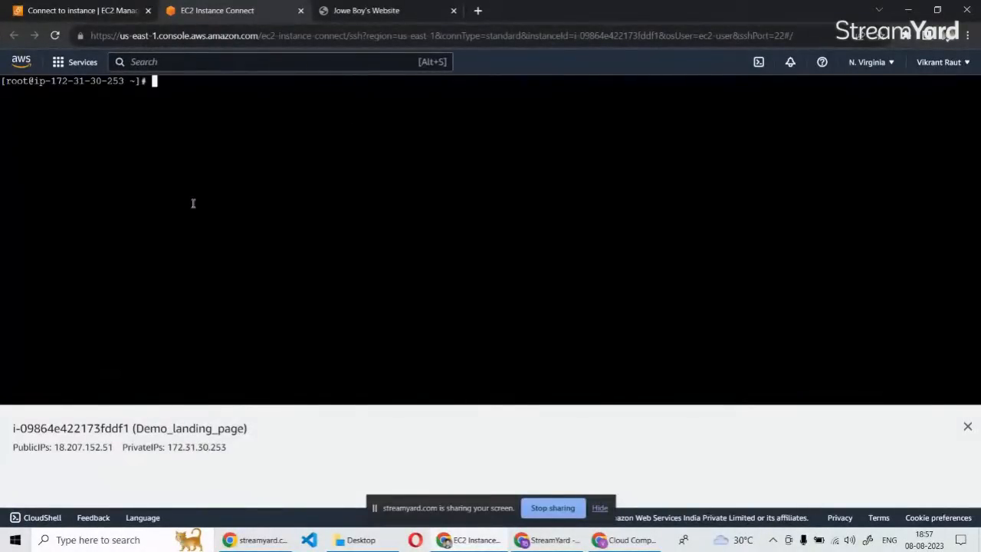
Check the state of the Apache service by running systemctl status httpd.
{"action": "type", "text": "systec"}
{"action": "key", "text": "BackSpace"}
{"action": "type", "text": "mctl"}
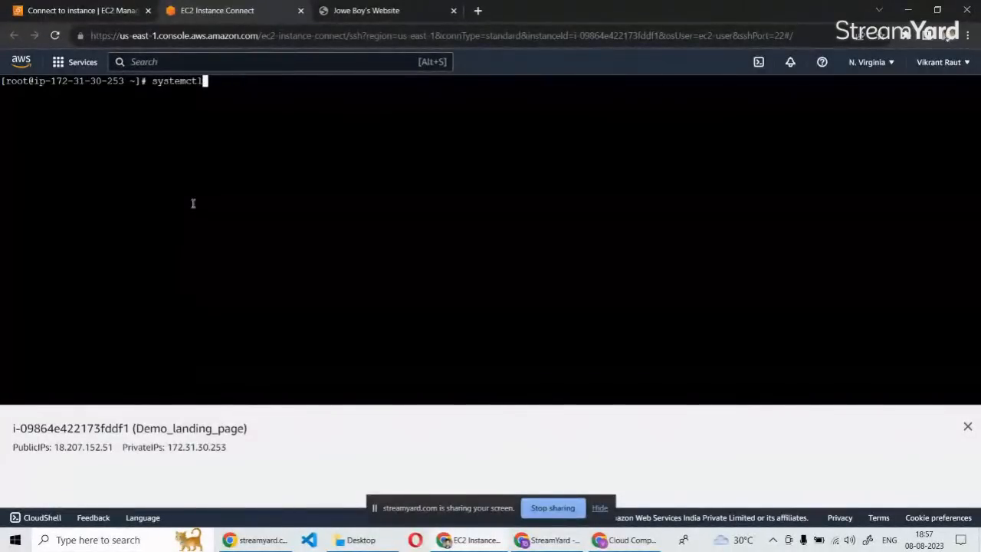
{"action": "type", "text": " status "}
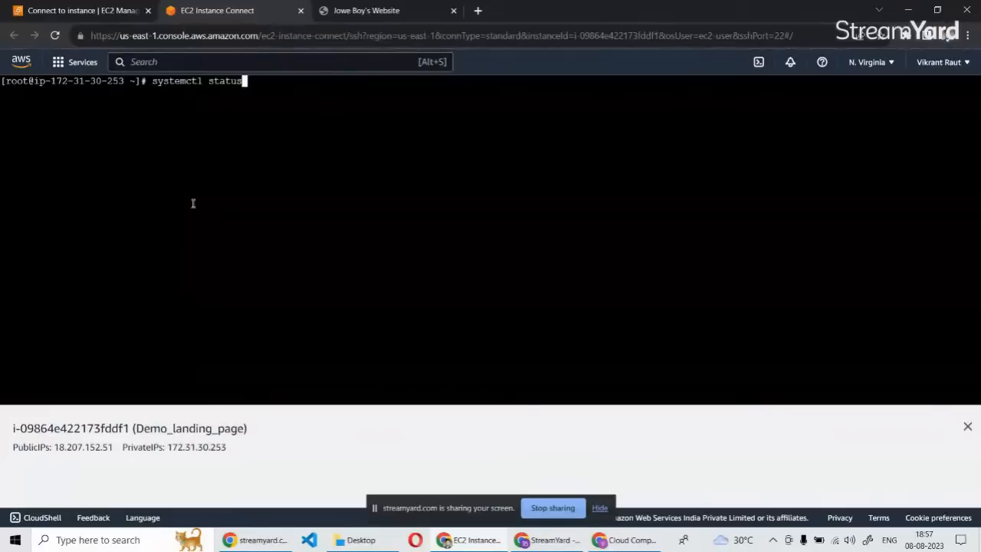
{"action": "type", "text": "httpd"}
{"action": "key", "text": "Return"}
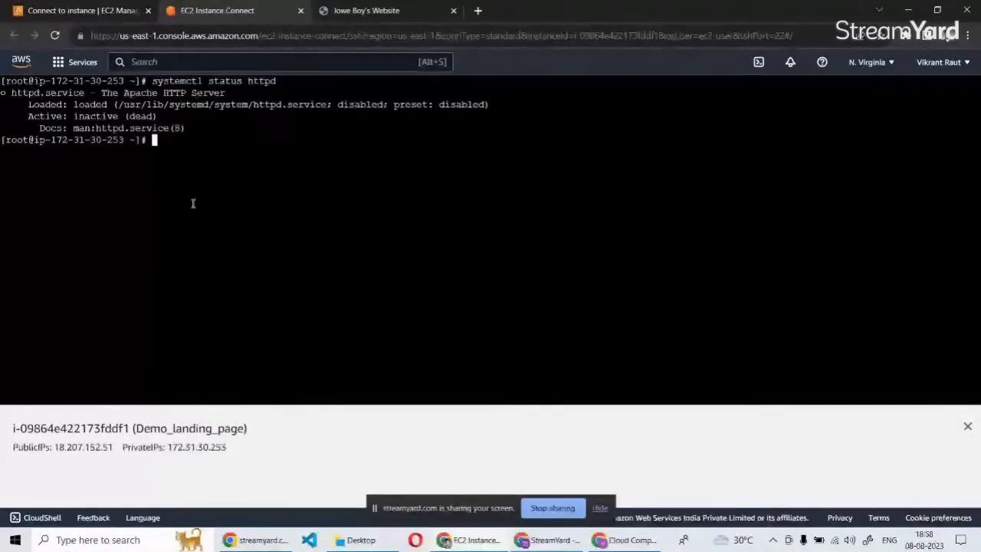
Create a directory named temp in root's home folder and list the folder's contents.
{"action": "type", "text": "mkdir"}
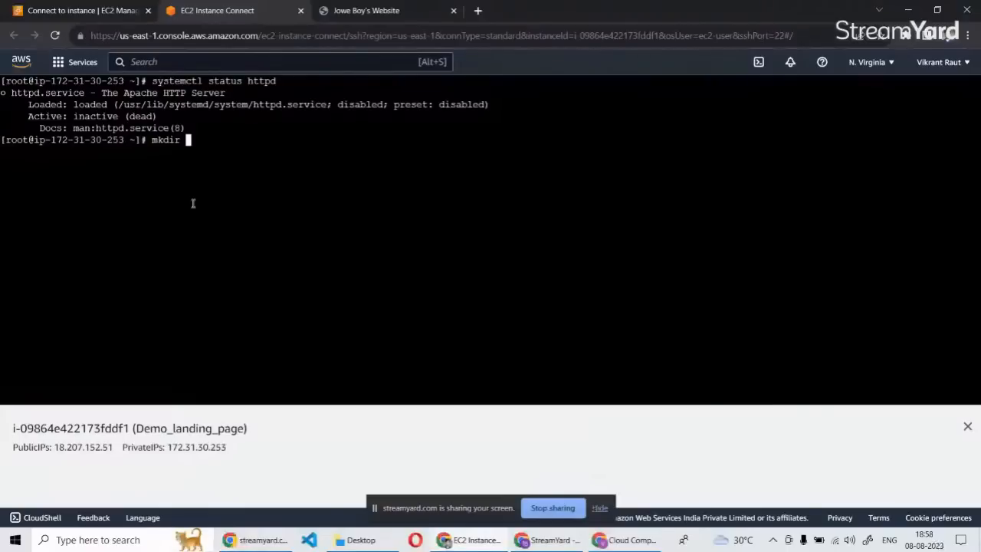
{"action": "type", "text": "temp"}
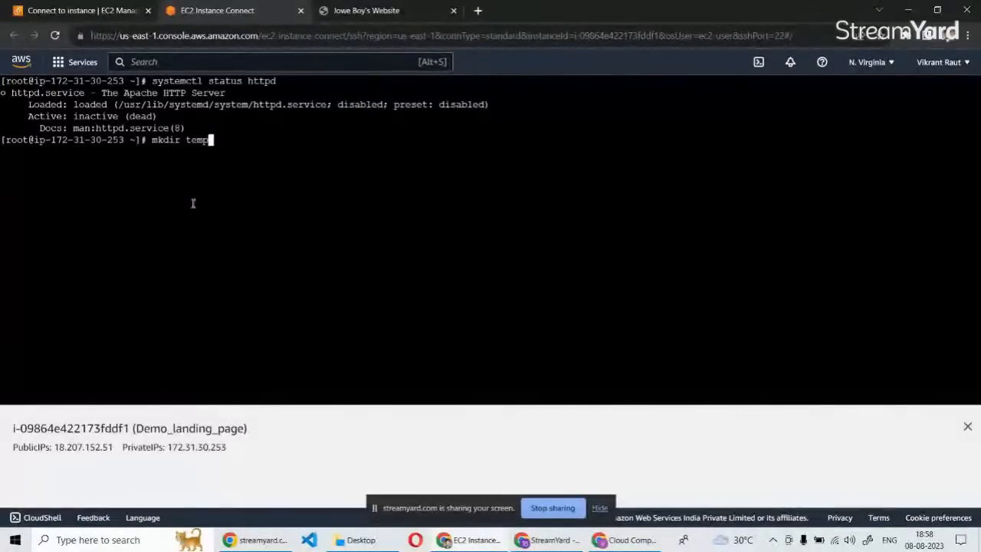
{"action": "key", "text": "Return"}
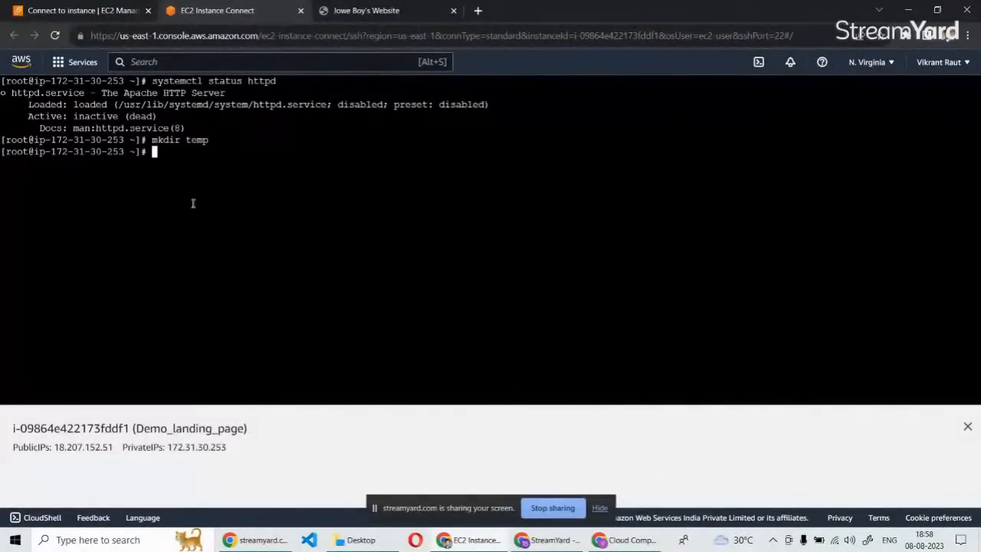
{"action": "type", "text": "ls"}
{"action": "key", "text": "Return"}
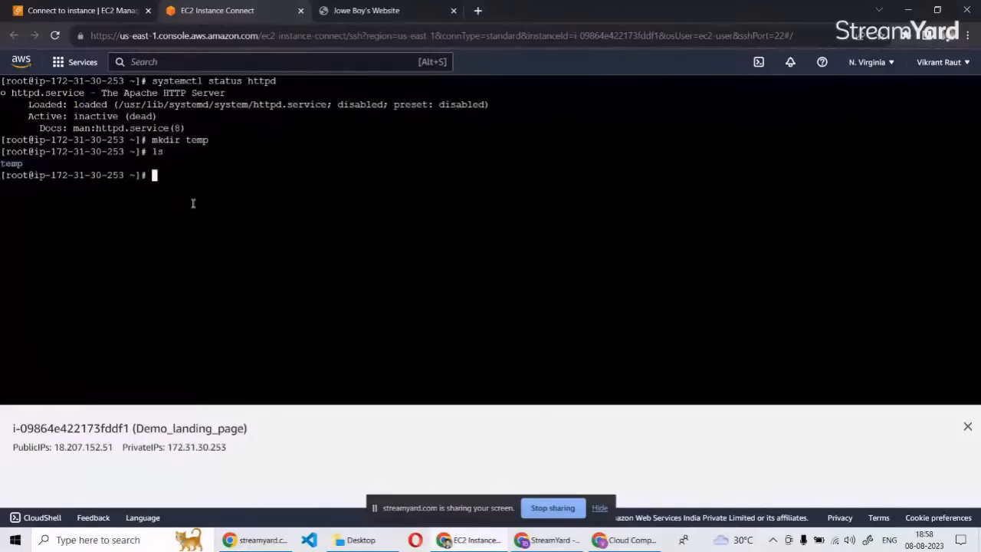
Change the working directory to temp.
{"action": "type", "text": "cd te"}
{"action": "key", "text": "Tab"}
{"action": "key", "text": "Return"}
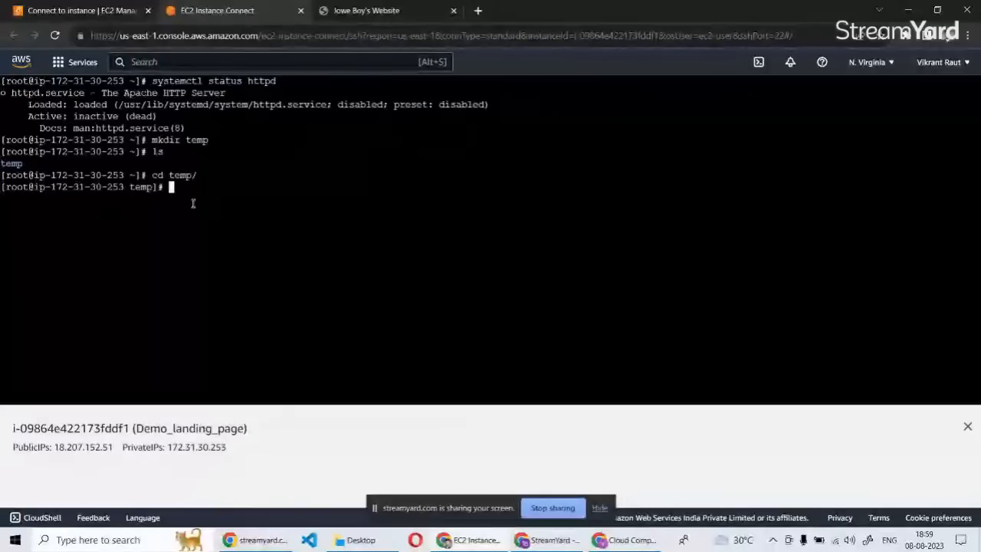
Open GitHub in a new browser tab and go to the Static_Website repository from the account's repositories.
{"action": "left_click", "coordinate": [466, 541]}
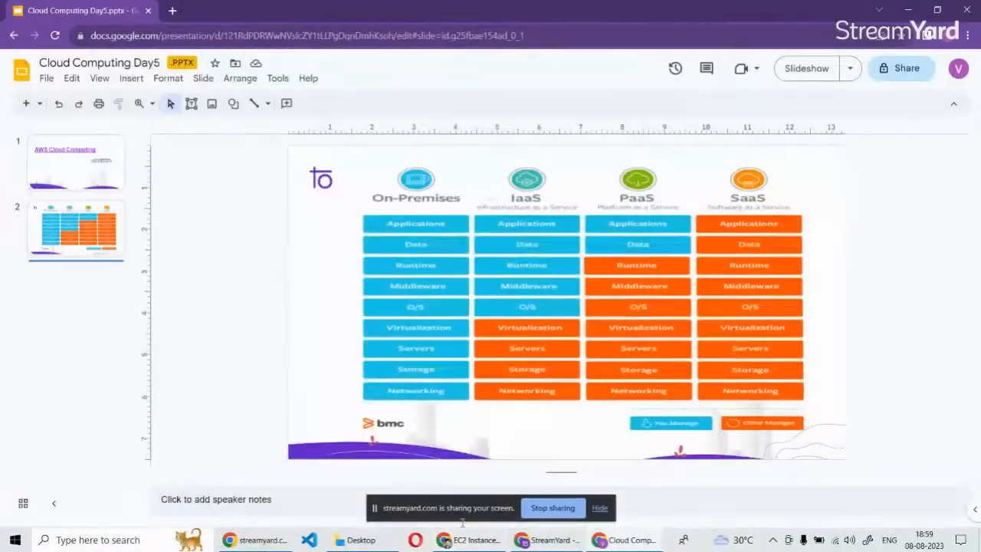
{"action": "left_click", "coordinate": [471, 544]}
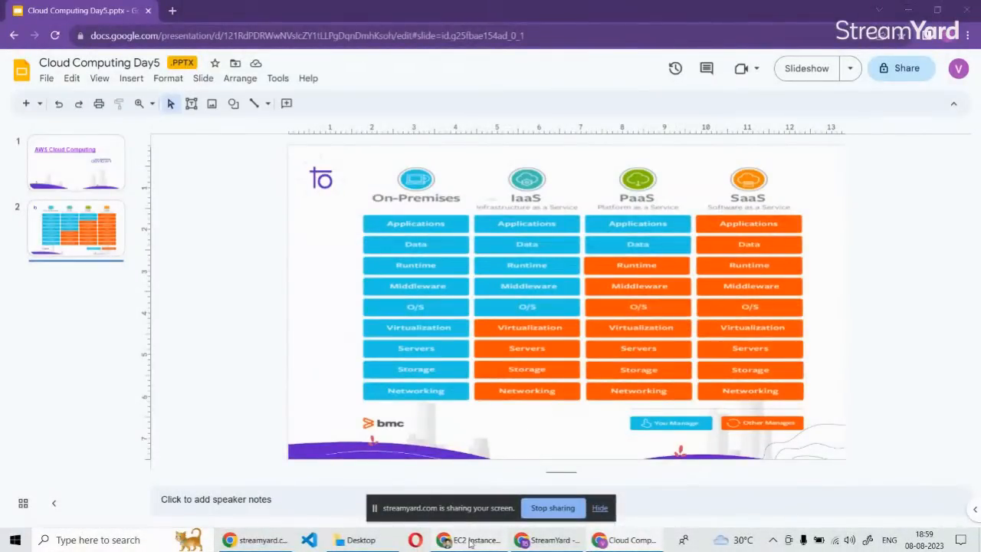
{"action": "left_click", "coordinate": [471, 542]}
{"action": "left_click", "coordinate": [391, 10]}
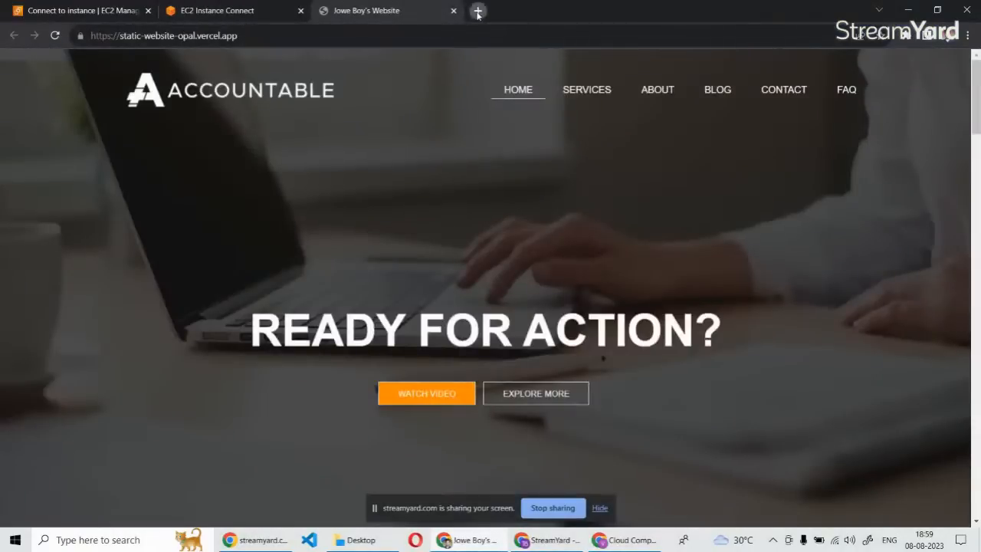
{"action": "left_click", "coordinate": [478, 10]}
{"action": "type", "text": "github.com"}
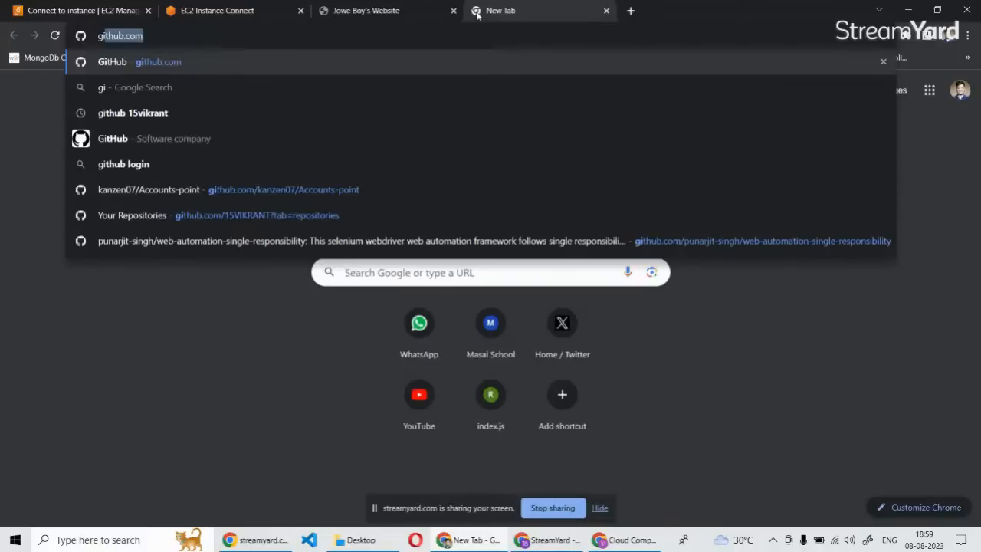
{"action": "key", "text": "Return"}
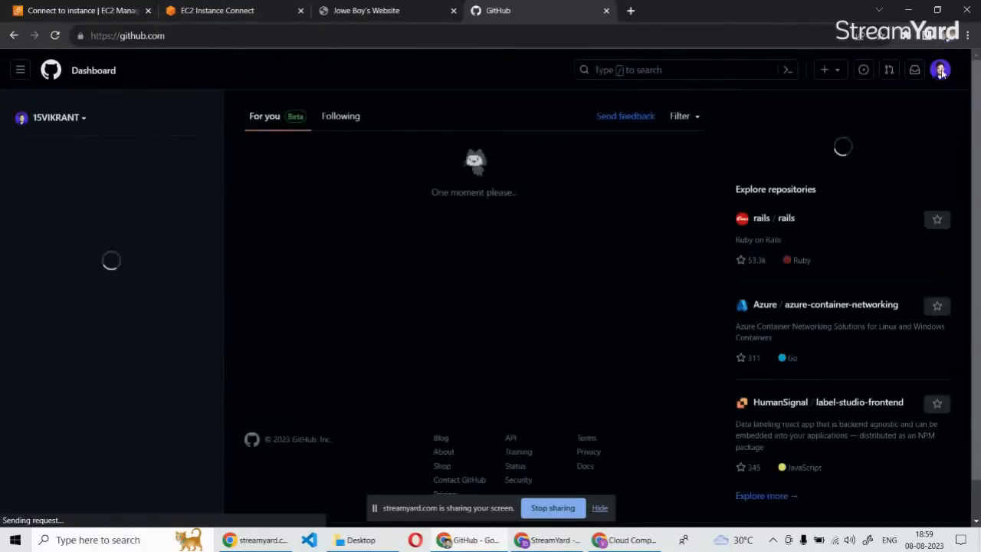
{"action": "left_click", "coordinate": [941, 70]}
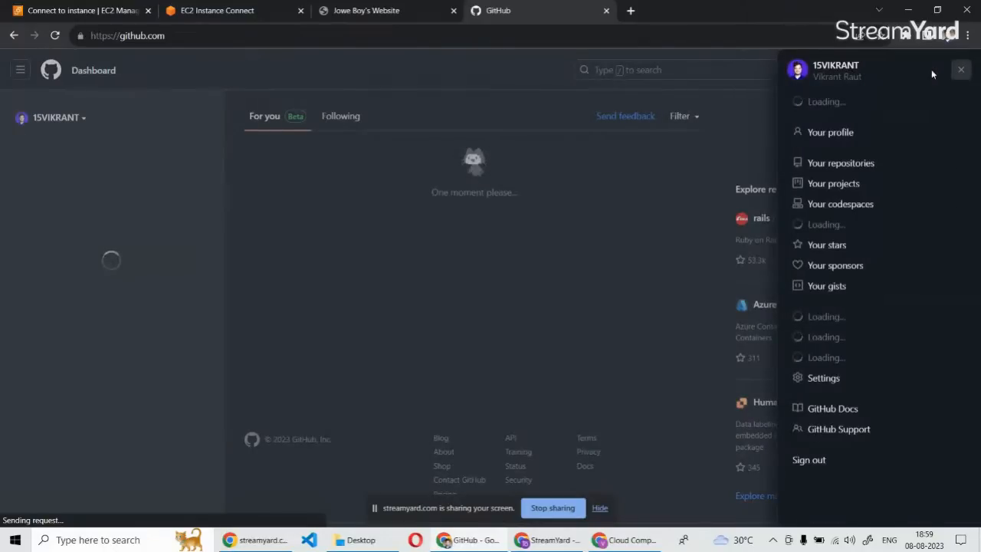
{"action": "left_click", "coordinate": [818, 163]}
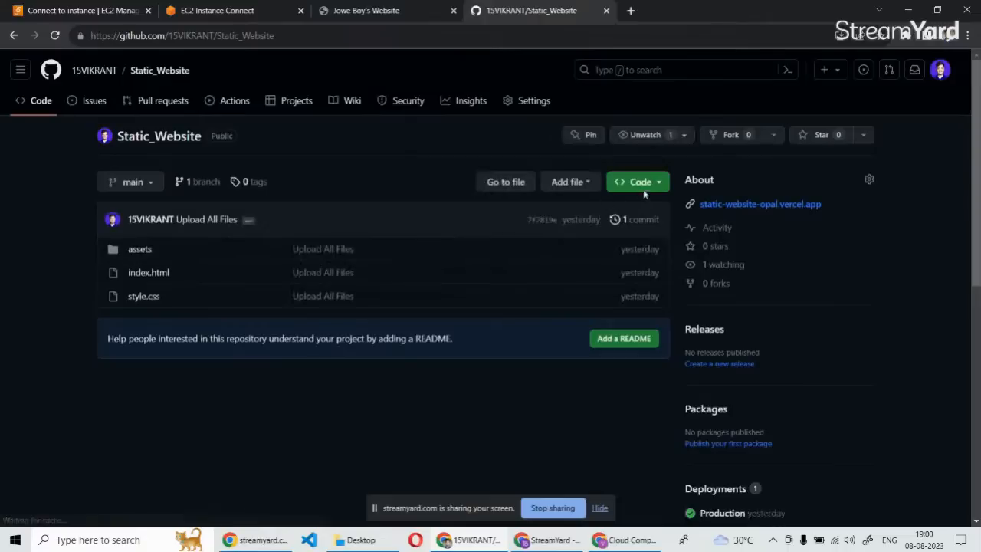
Copy the ZIP download link of the Static_Website repository.
{"action": "left_click", "coordinate": [644, 192]}
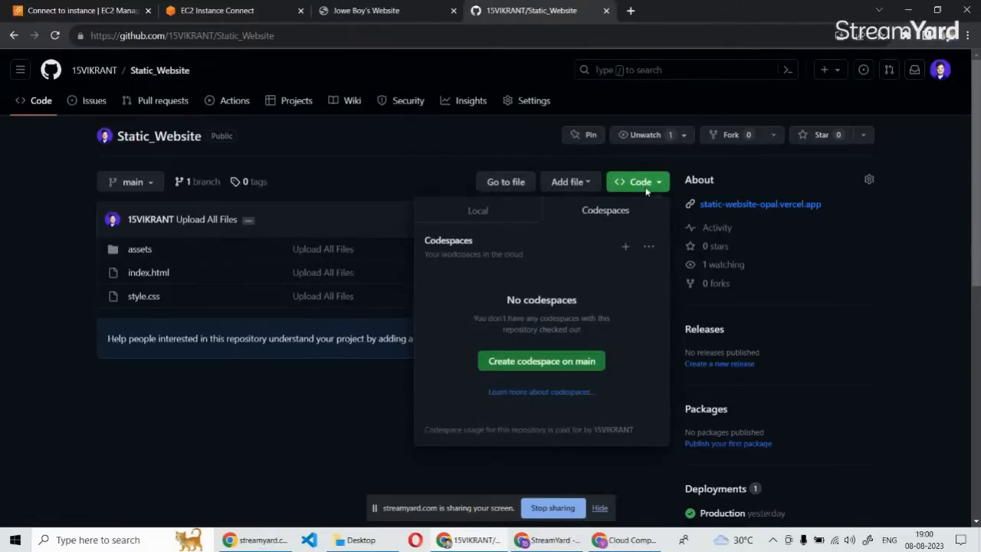
{"action": "left_click", "coordinate": [471, 215]}
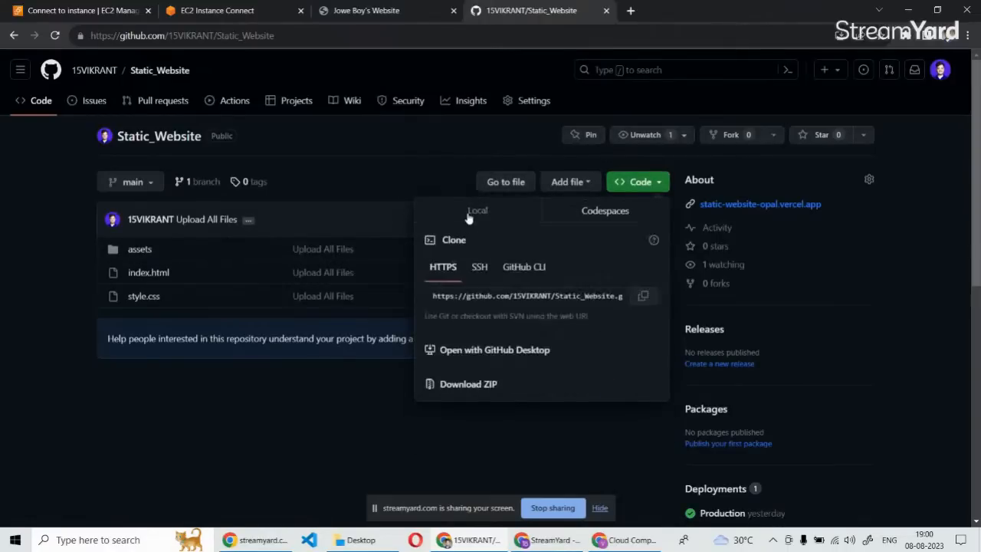
{"action": "right_click", "coordinate": [465, 390]}
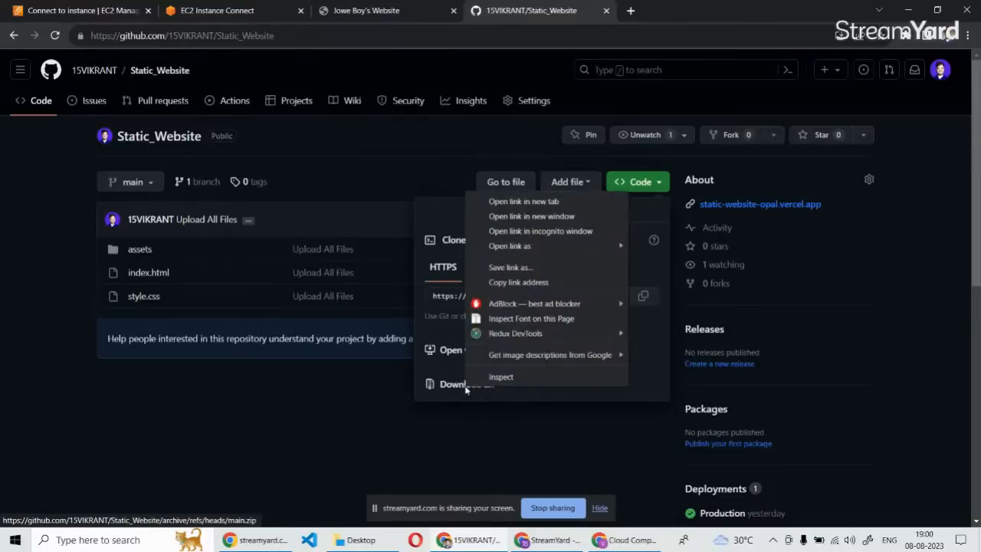
{"action": "left_click", "coordinate": [509, 284]}
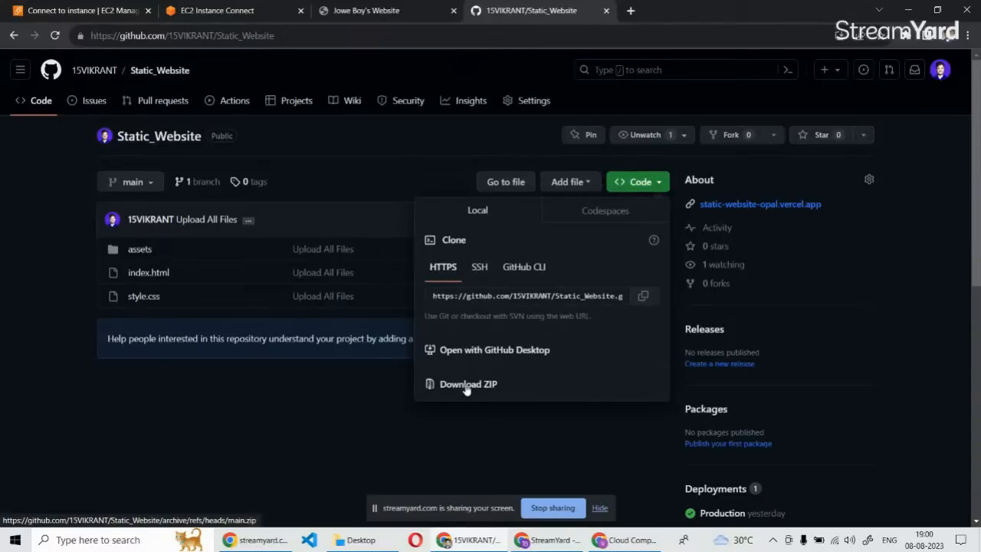
{"action": "left_click", "coordinate": [374, 403]}
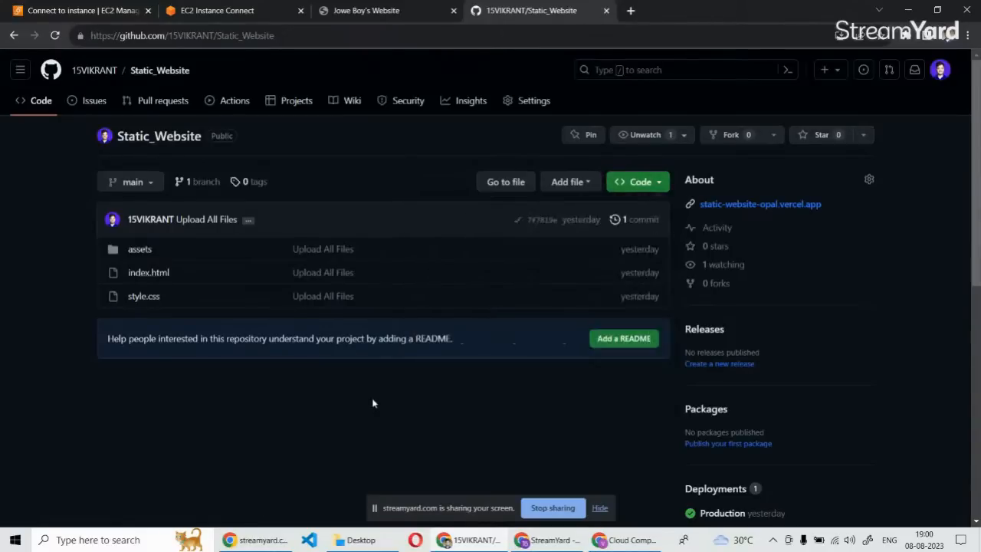
In the EC2 Instance Connect terminal, download the repository's main.zip into temp by running wget with the copied link.
{"action": "left_click", "coordinate": [217, 10]}
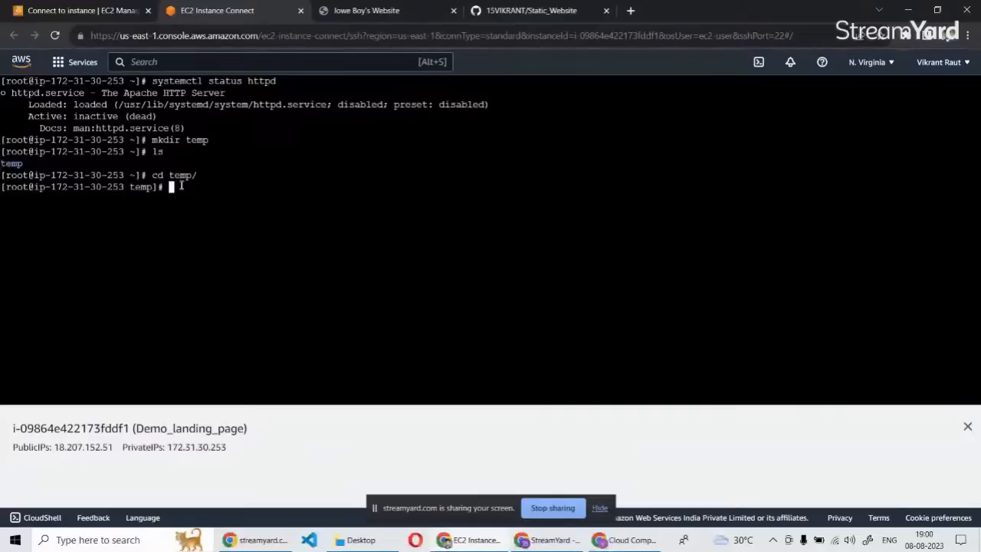
{"action": "type", "text": "wget"}
{"action": "right_click", "coordinate": [203, 187]}
{"action": "left_click", "coordinate": [238, 285]}
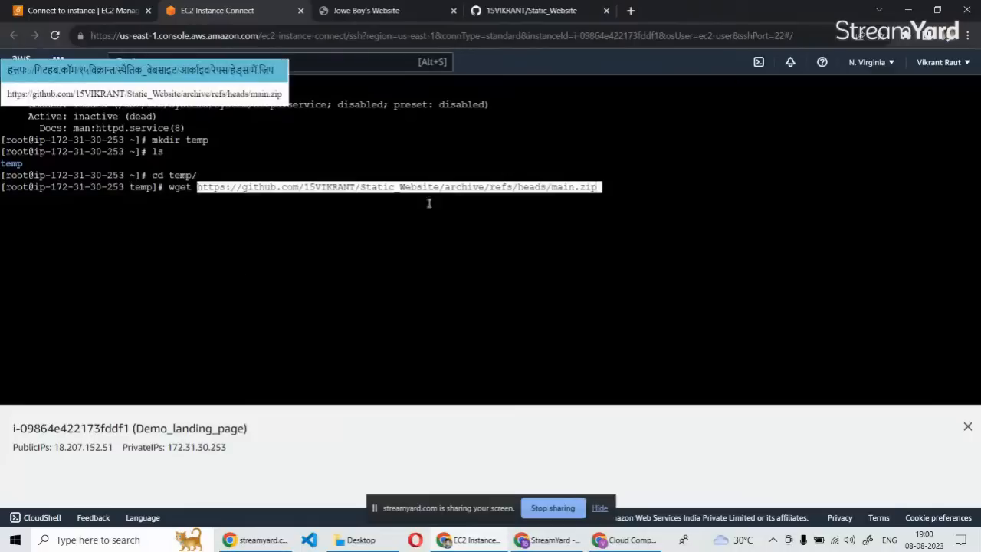
{"action": "left_click", "coordinate": [616, 189]}
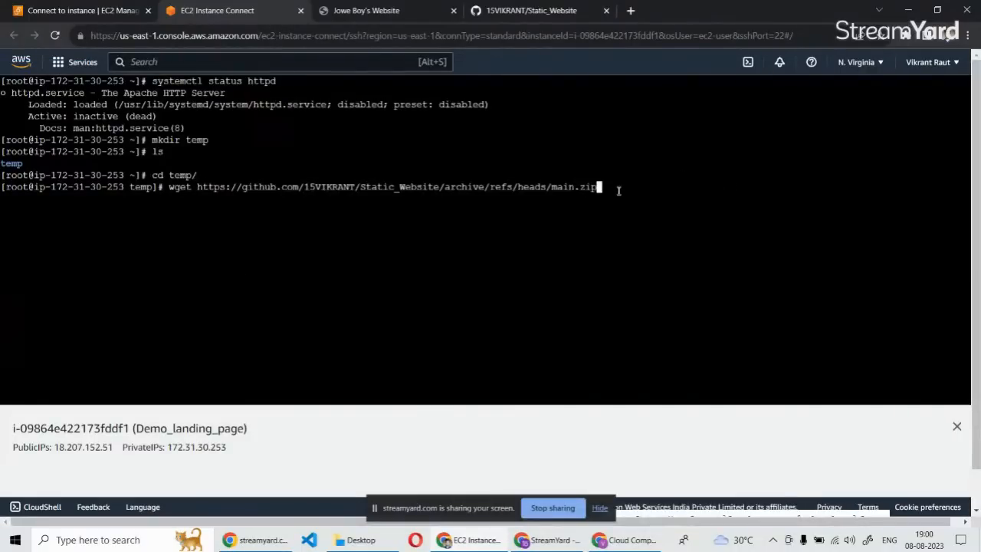
{"action": "type", "text": "j"}
{"action": "key", "text": "BackSpace"}
{"action": "key", "text": "Return"}
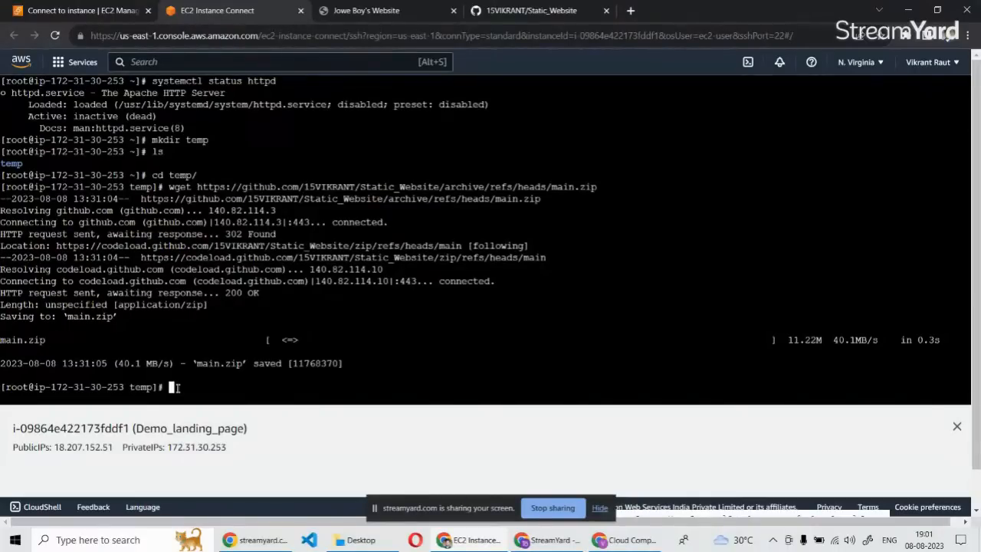
List the contents of temp and extract the downloaded archive with unzip main.zip.
{"action": "type", "text": "ls"}
{"action": "key", "text": "Return"}
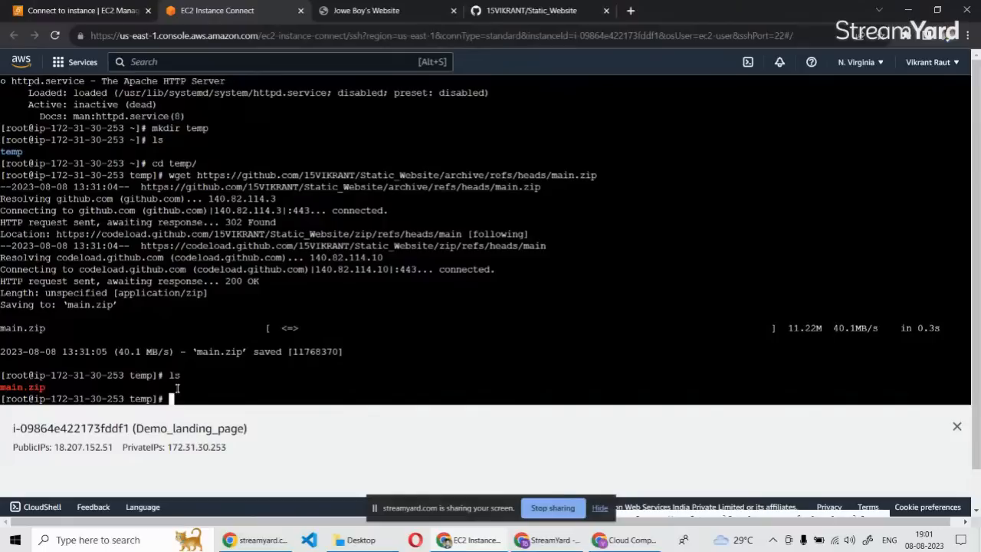
{"action": "type", "text": "unzip"}
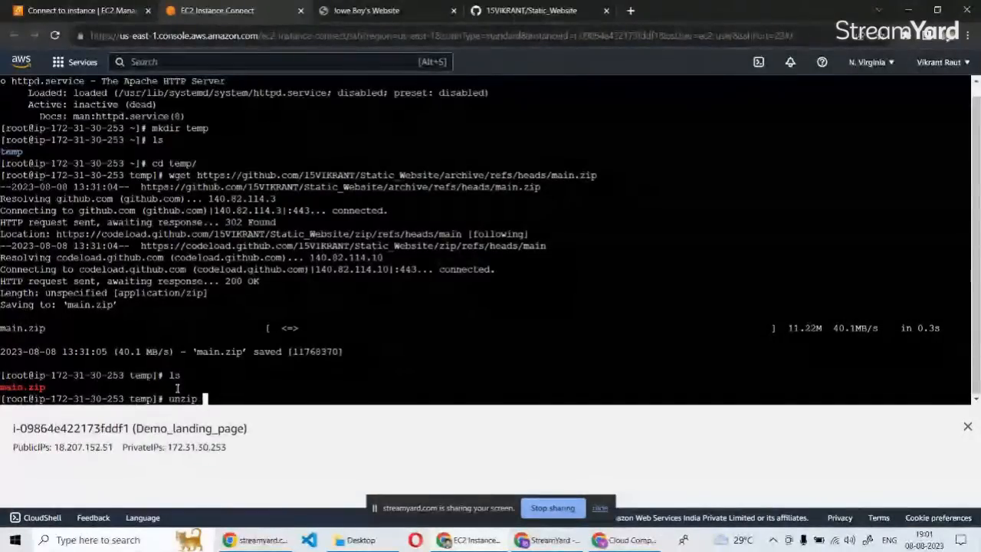
{"action": "type", "text": "main.zip"}
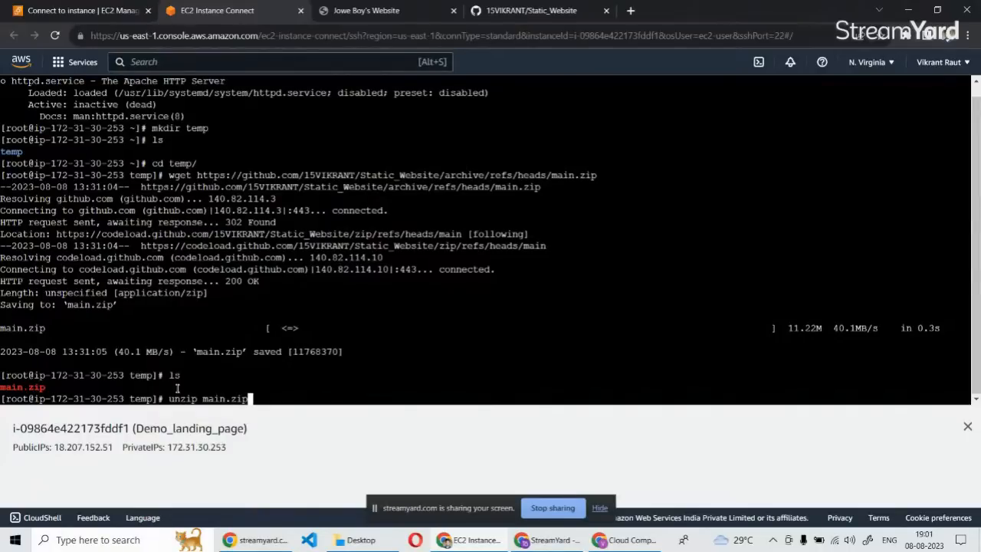
{"action": "key", "text": "Return"}
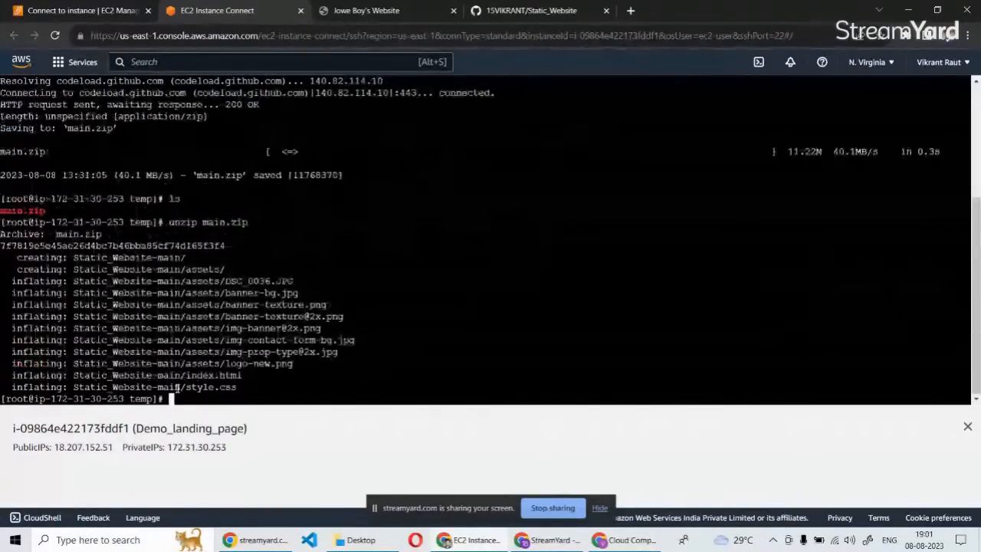
Change the working directory to Static_Website-main and list its files.
{"action": "type", "text": "cd "}
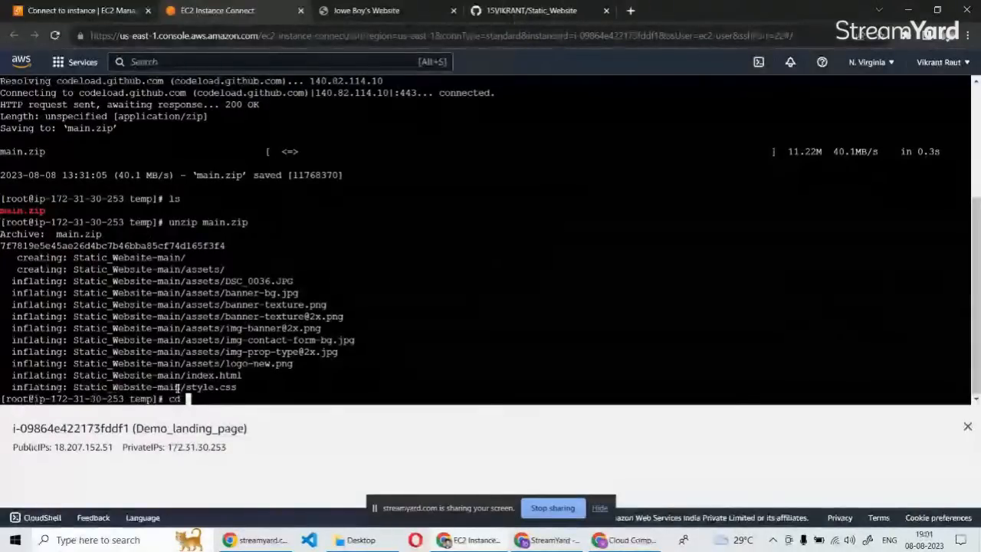
{"action": "type", "text": "S"}
{"action": "key", "text": "Tab"}
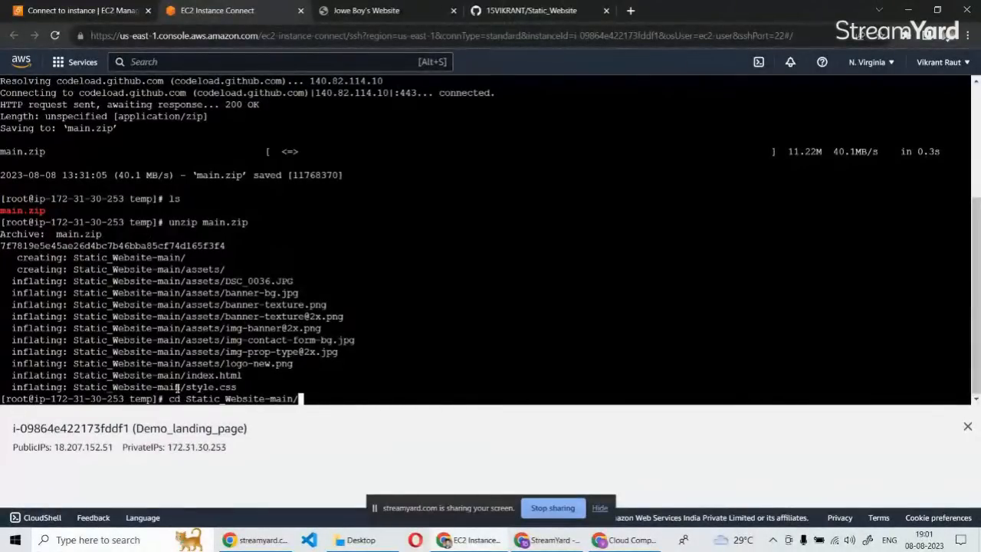
{"action": "key", "text": "Return"}
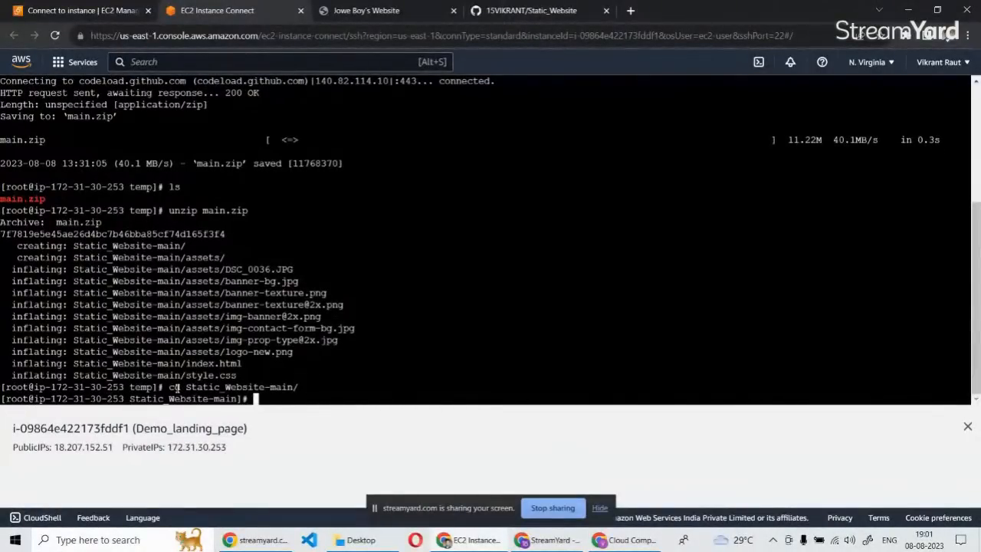
{"action": "type", "text": "ls"}
{"action": "key", "text": "Return"}
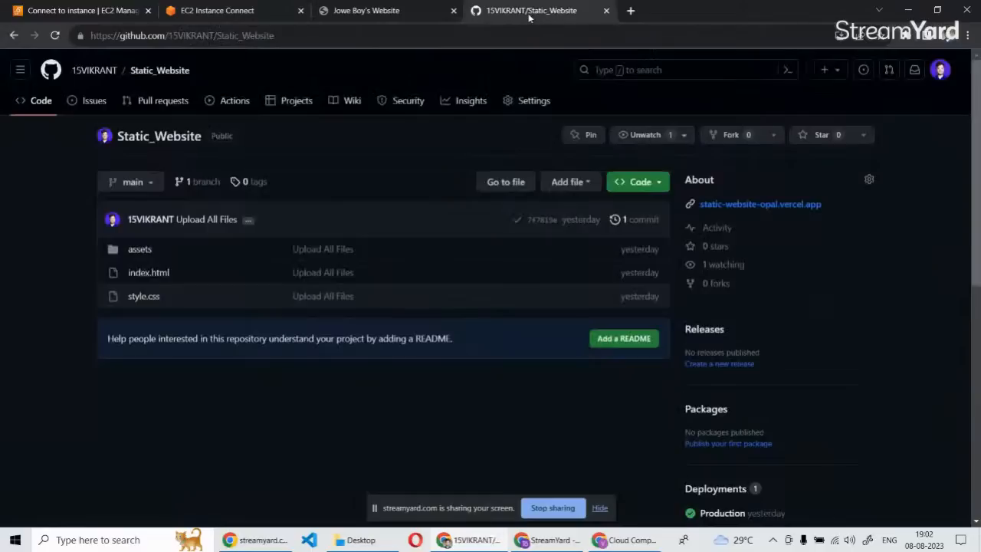
Compare the extracted files with the Static_Website repository on GitHub, including its assets folder, and return to the terminal.
{"action": "left_click", "coordinate": [523, 16]}
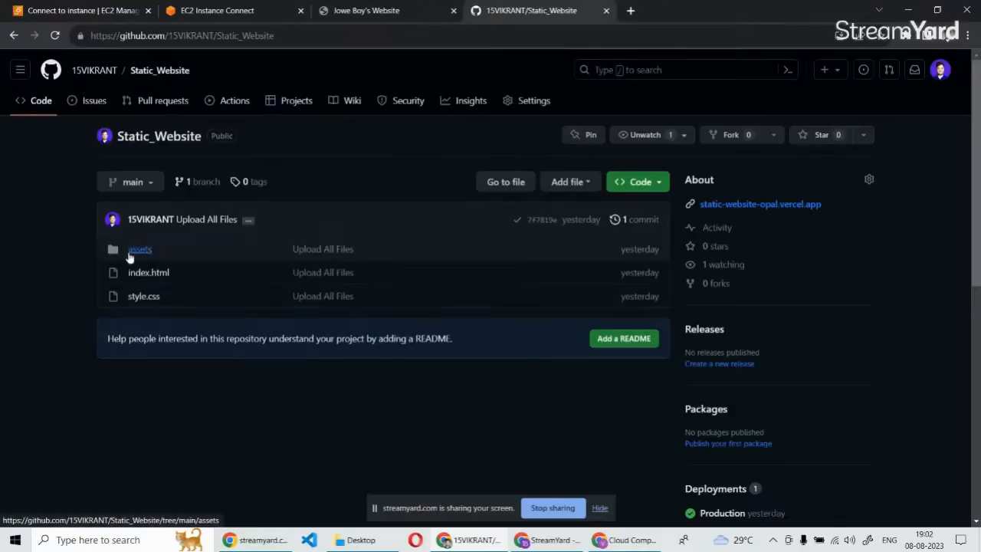
{"action": "left_click", "coordinate": [142, 252]}
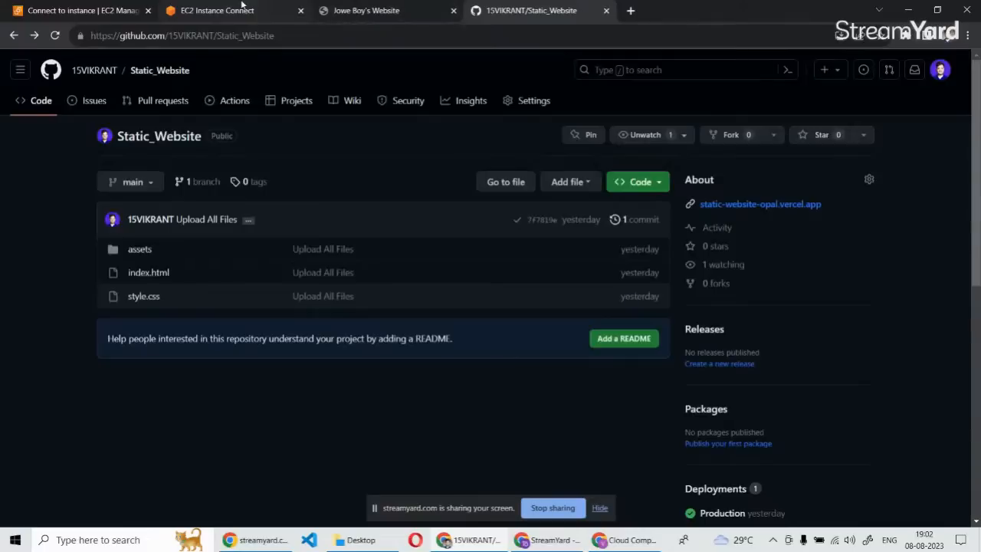
{"action": "left_click", "coordinate": [217, 10]}
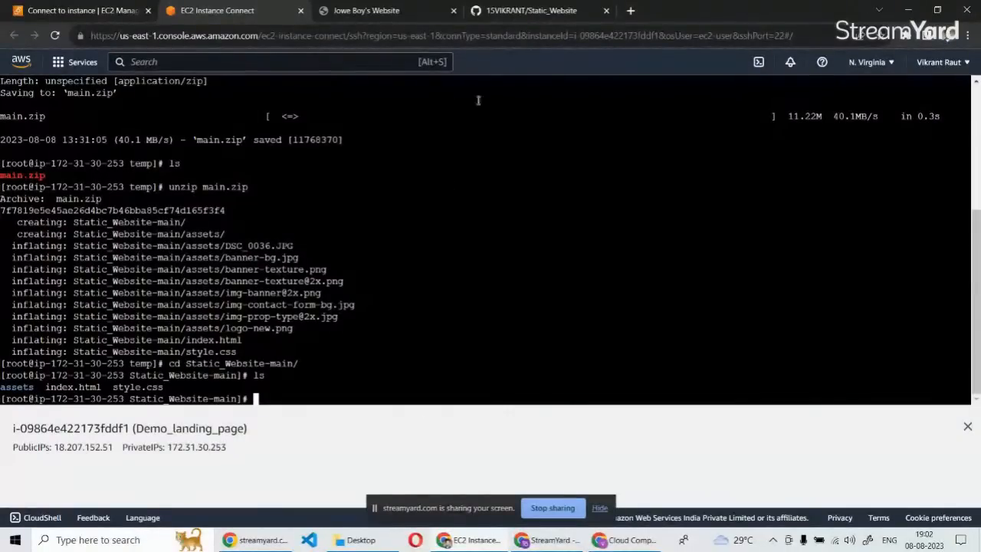
Copy the web address of the Static_Website repository page on GitHub.
{"action": "left_click", "coordinate": [504, 8]}
{"action": "left_click", "coordinate": [640, 182]}
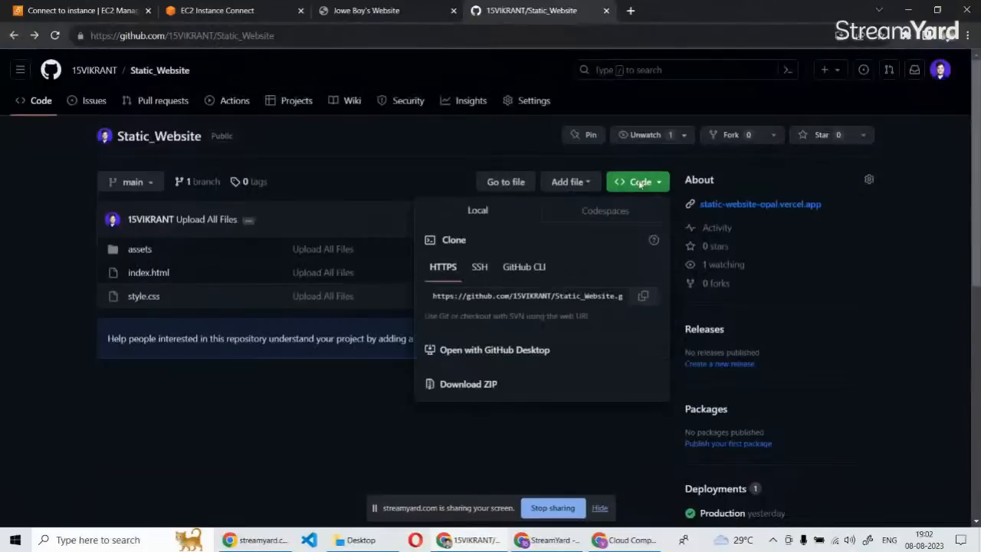
{"action": "left_click", "coordinate": [643, 297]}
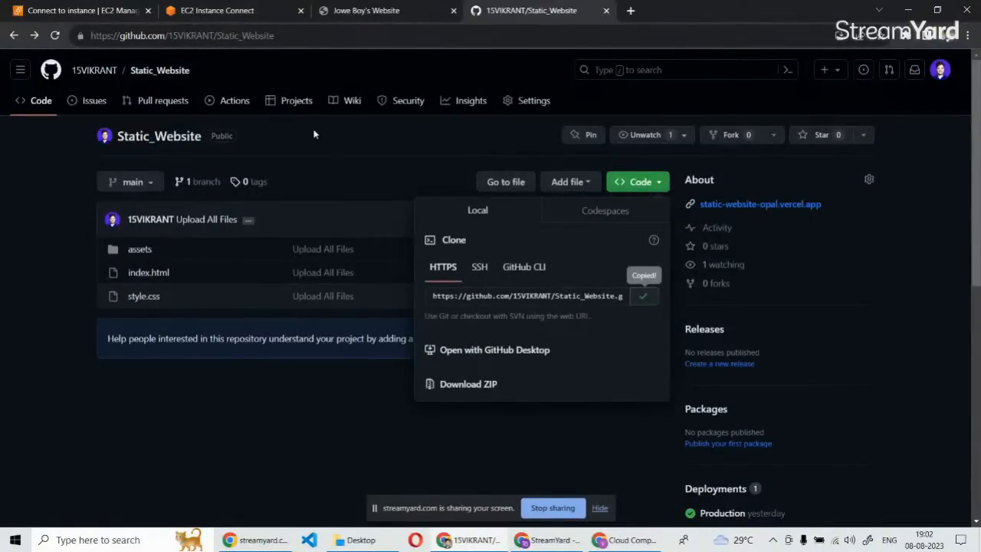
{"action": "left_click", "coordinate": [300, 38]}
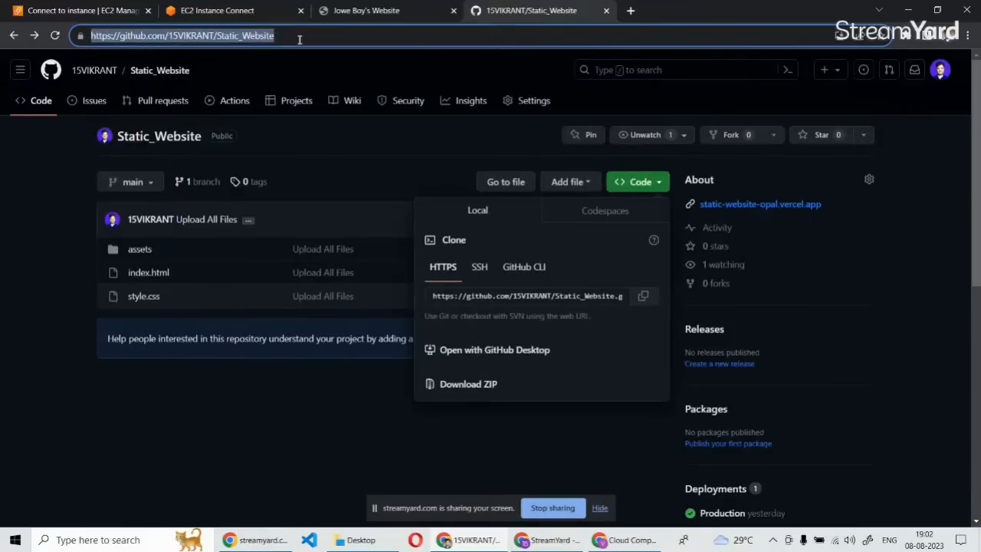
{"action": "left_click", "coordinate": [197, 454]}
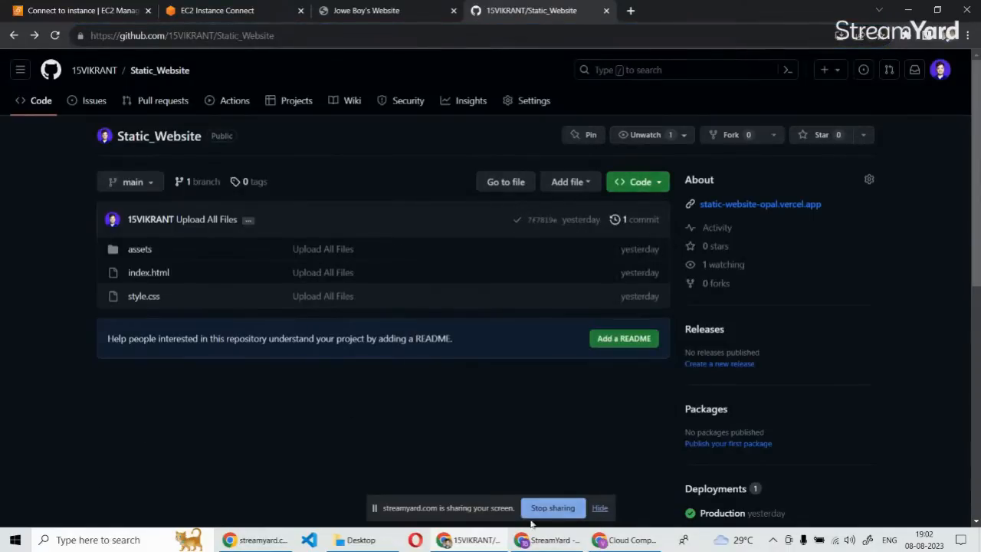
Switch to the StreamYard broadcast and post the Static_Website repository link as a comment.
{"action": "left_click", "coordinate": [548, 539]}
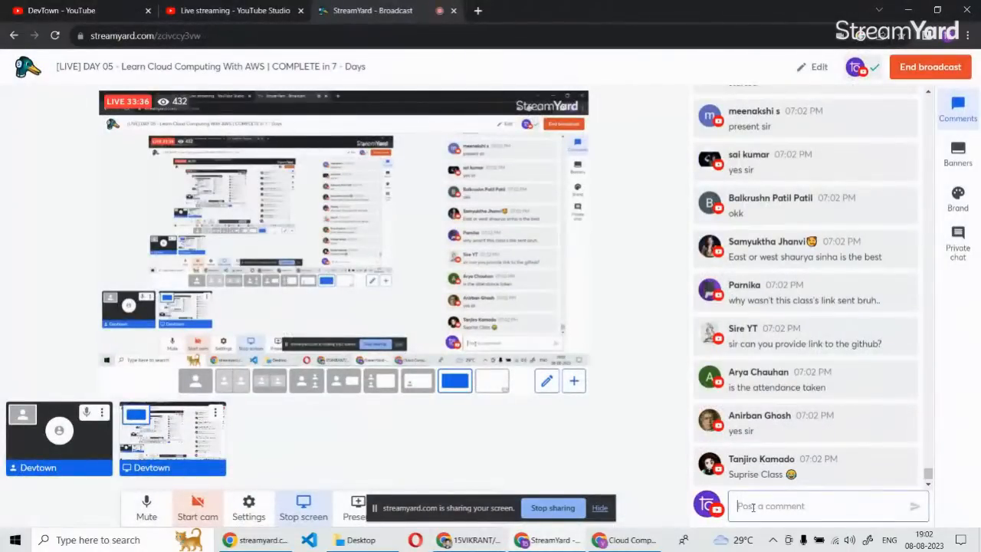
{"action": "key", "text": "ctrl+v"}
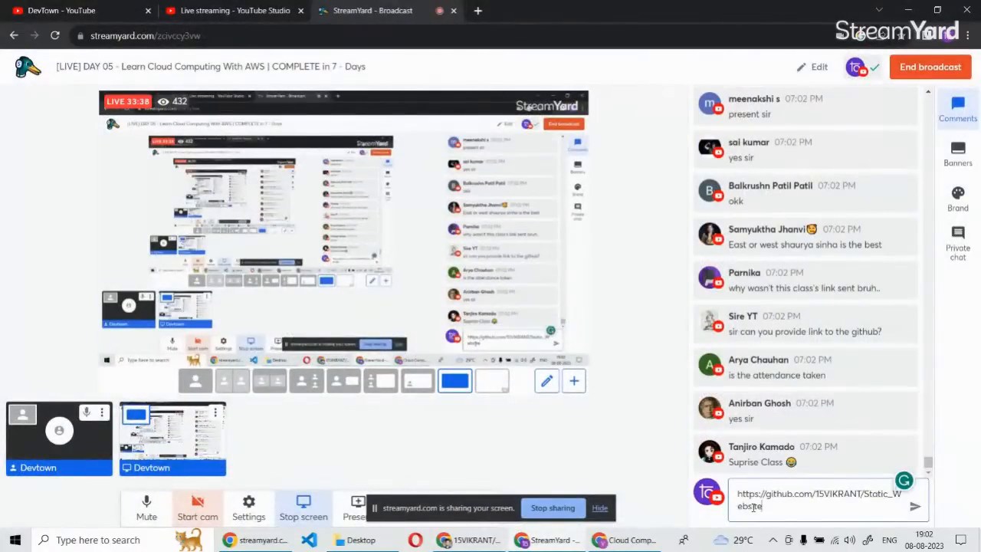
{"action": "key", "text": "Return"}
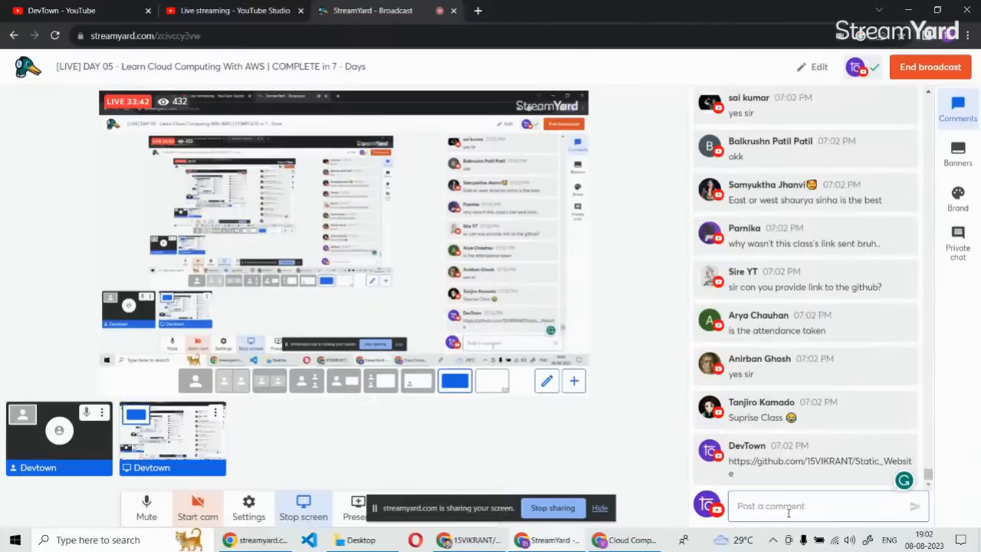
{"action": "mouse_move", "coordinate": [791, 373]}
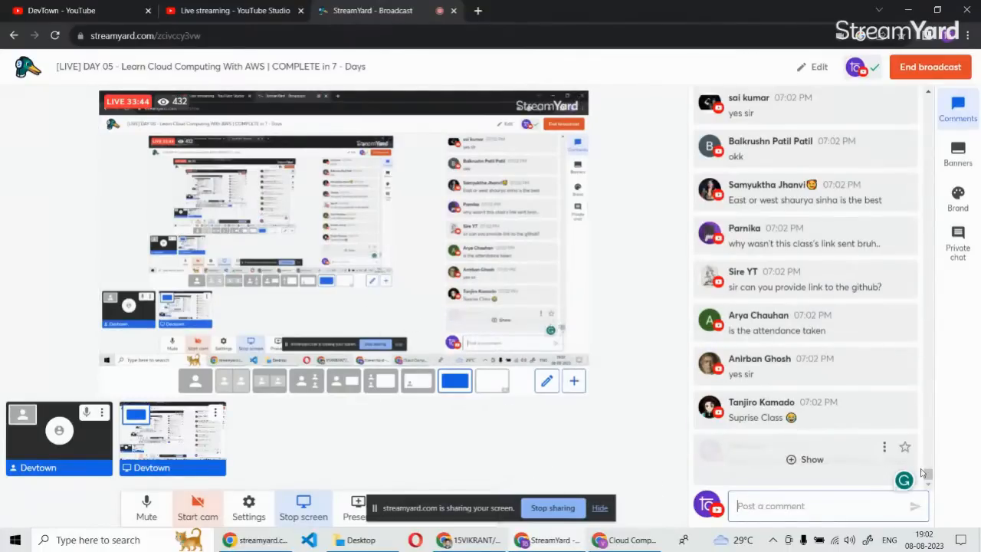
{"action": "left_click", "coordinate": [882, 448]}
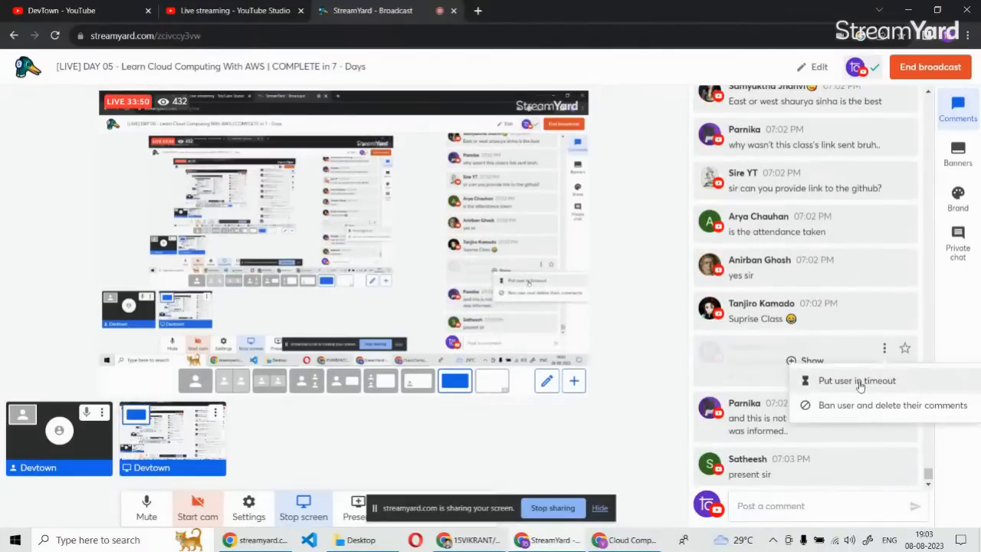
{"action": "left_click", "coordinate": [640, 389]}
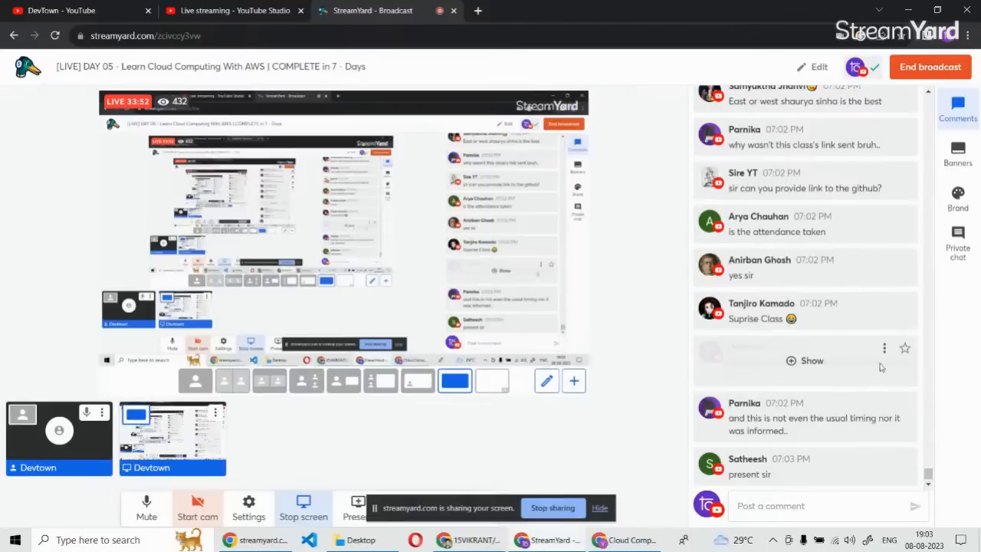
{"action": "left_click", "coordinate": [886, 349]}
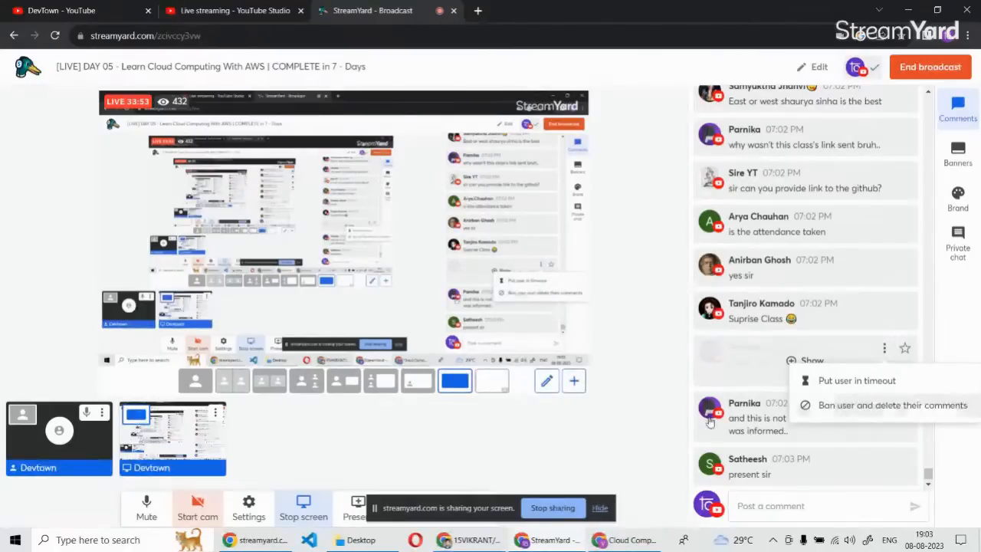
Switch to the EC2 Instance Connect terminal and move all files from Static_Website-main to /var/www/html.
{"action": "left_click", "coordinate": [468, 540]}
{"action": "left_click", "coordinate": [187, 8]}
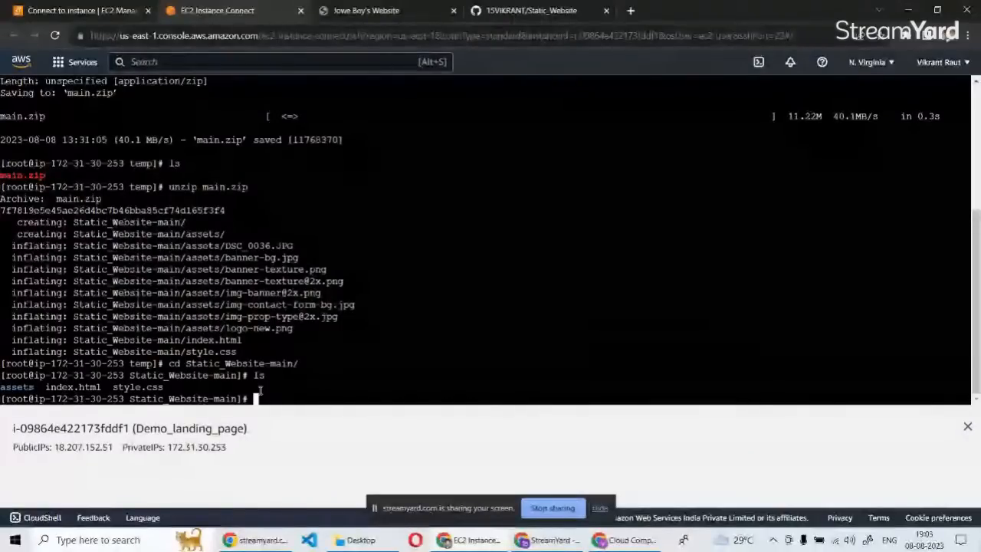
{"action": "type", "text": "mv"}
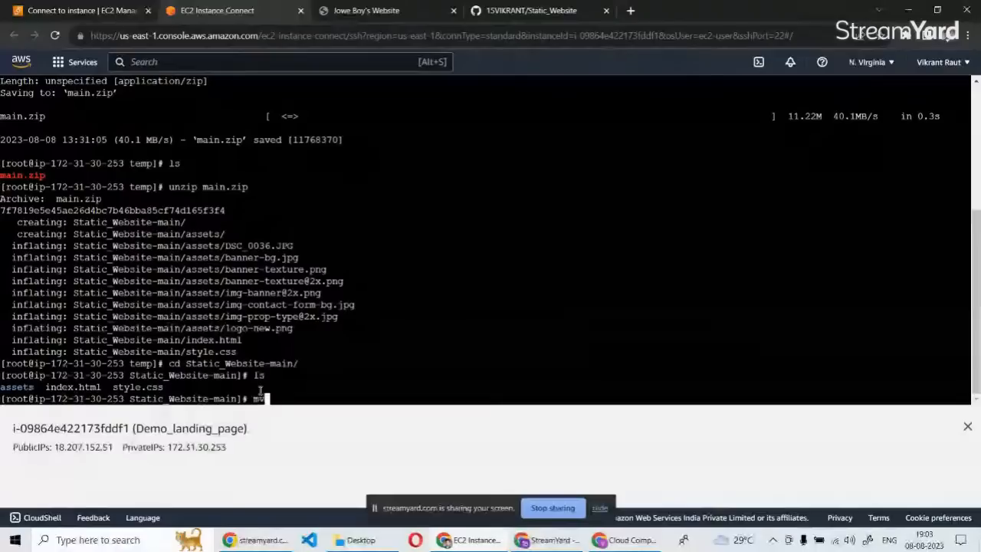
{"action": "type", "text": " * /"}
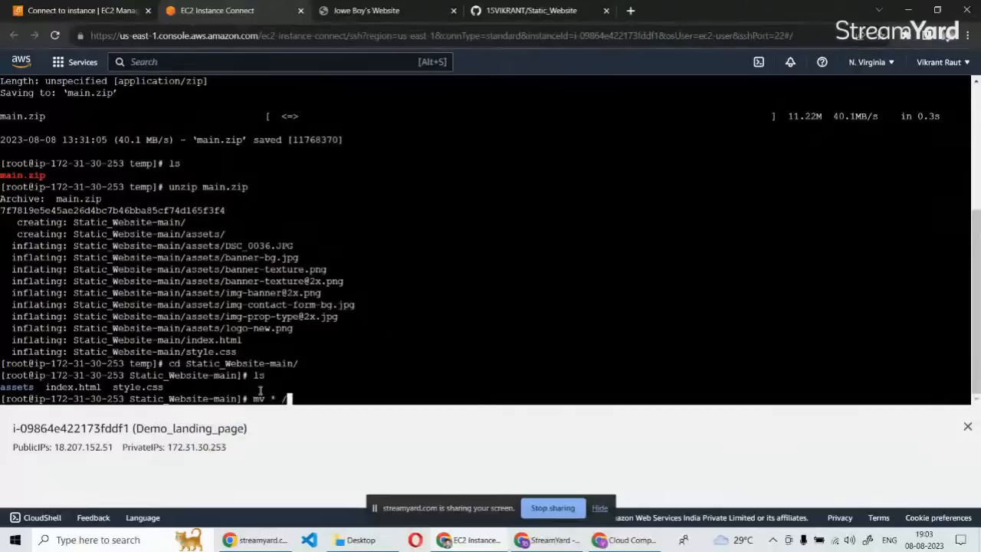
{"action": "type", "text": "var/www"}
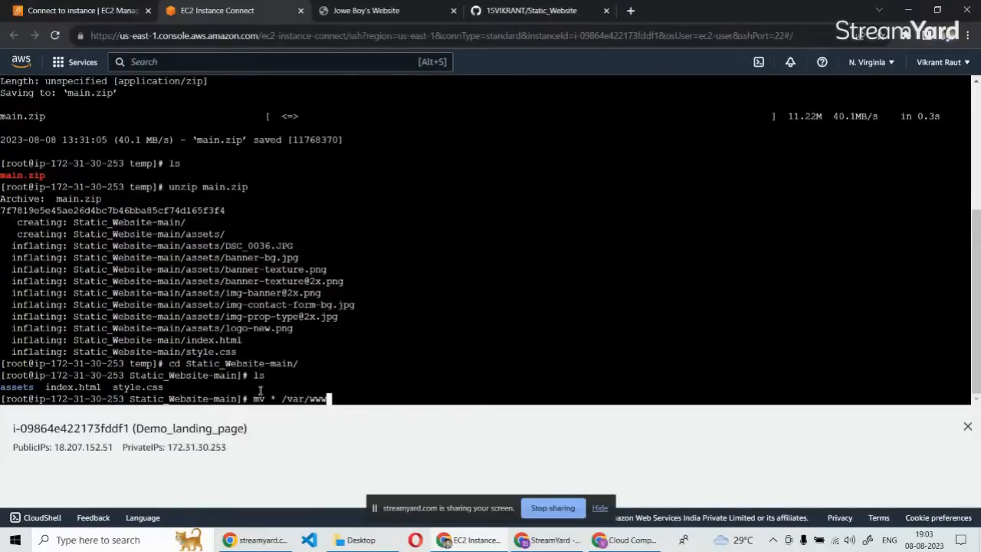
{"action": "type", "text": "/"}
{"action": "type", "text": "html/"}
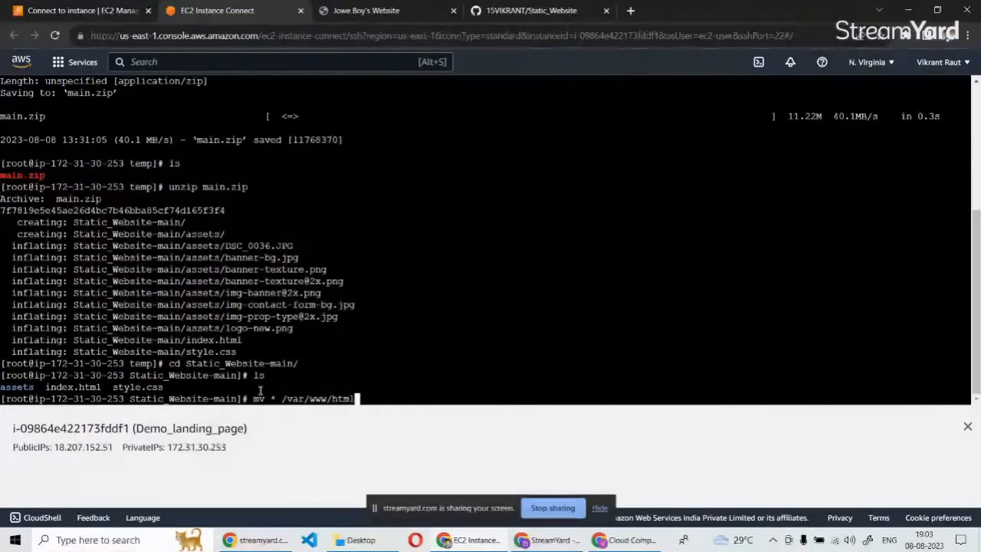
{"action": "key", "text": "Return"}
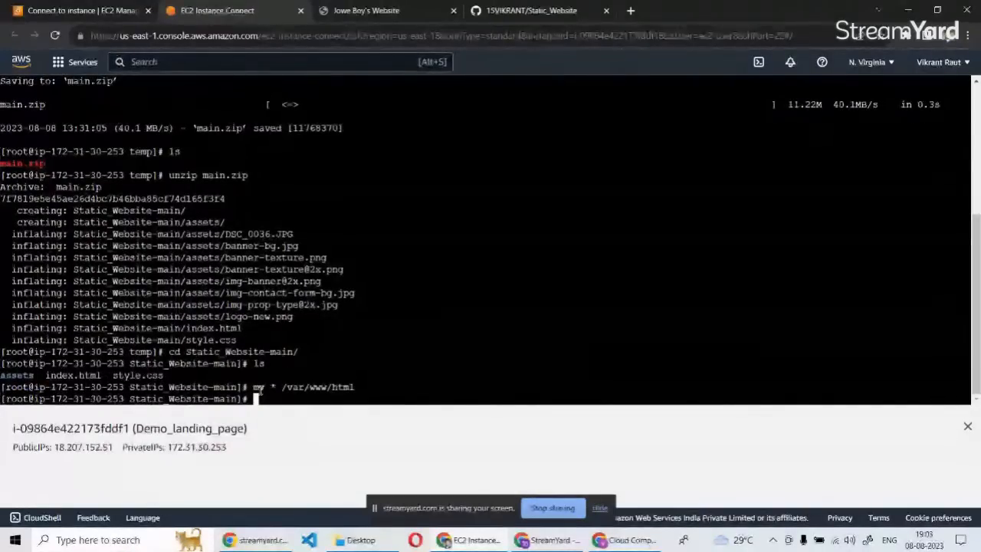
Change the working directory to /var/www/html and list its files.
{"action": "type", "text": "cd "}
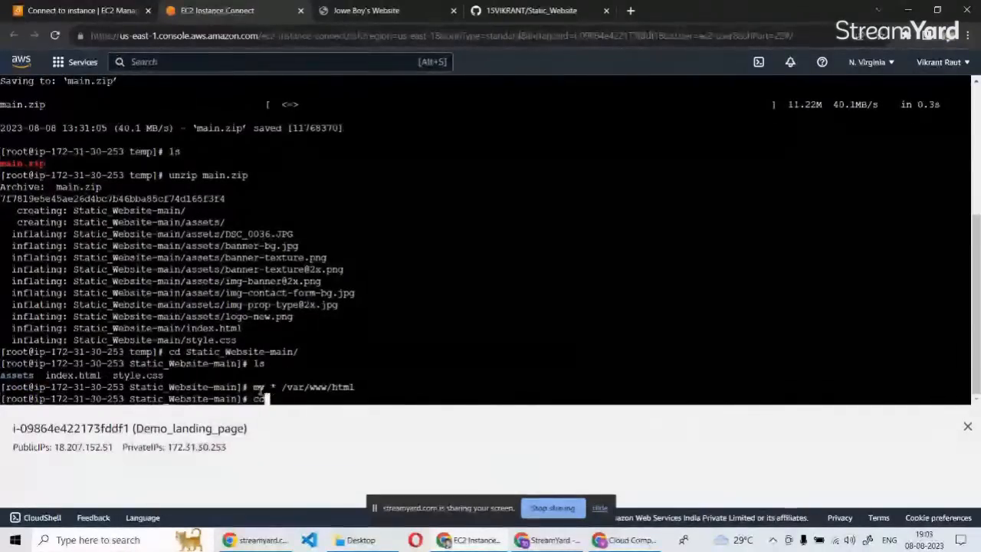
{"action": "type", "text": "var"}
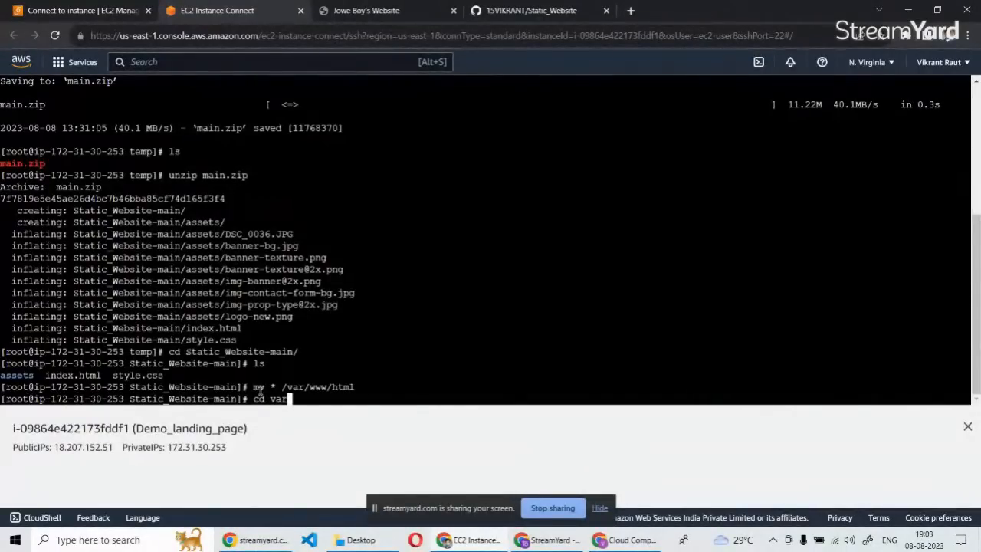
{"action": "key", "text": "Left"}
{"action": "key", "text": "Left"}
{"action": "key", "text": "Left"}
{"action": "key", "text": "Left"}
{"action": "type", "text": "/"}
{"action": "key", "text": "Left"}
{"action": "key", "text": "Right"}
{"action": "key", "text": "Right"}
{"action": "key", "text": "BackSpace"}
{"action": "key", "text": "Right"}
{"action": "key", "text": "Right"}
{"action": "key", "text": "Right"}
{"action": "type", "text": "/www/html"}
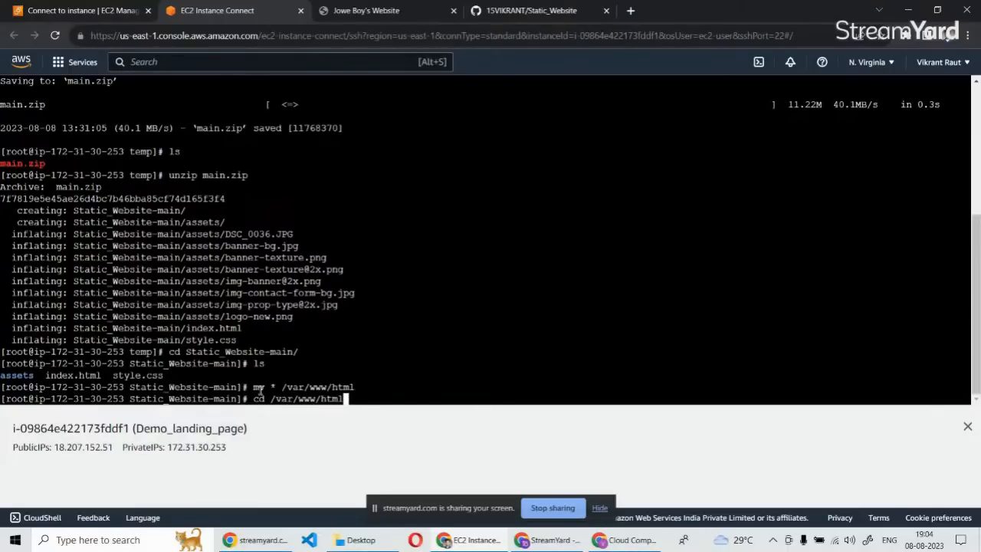
{"action": "key", "text": "Return"}
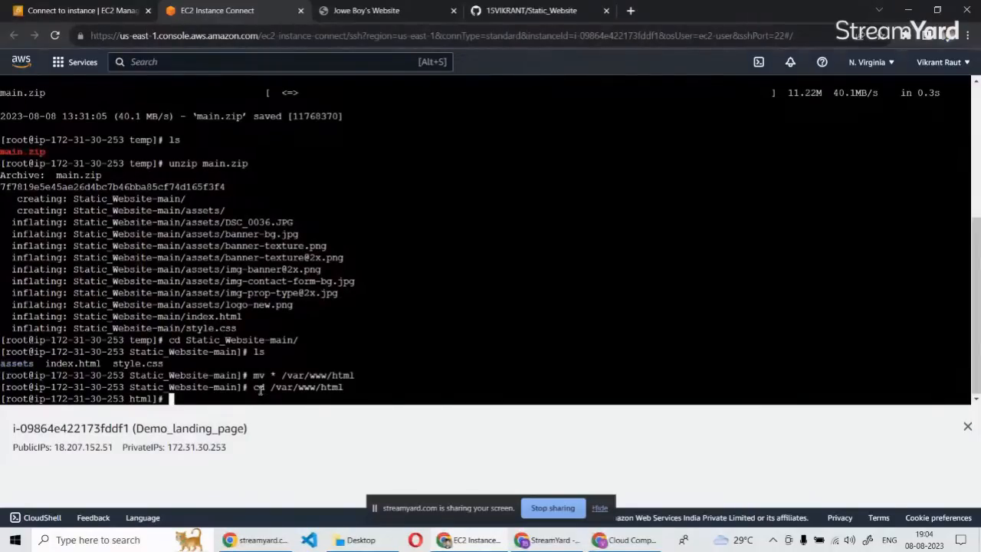
{"action": "type", "text": "ls"}
{"action": "key", "text": "Return"}
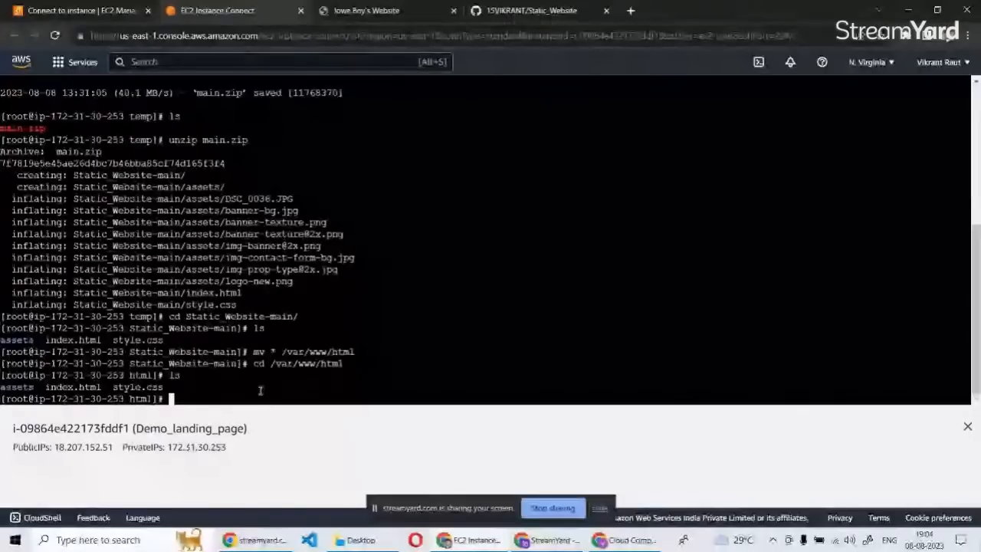
Try to check the Apache service's status with the command systectl status httpd.
{"action": "type", "text": "st"}
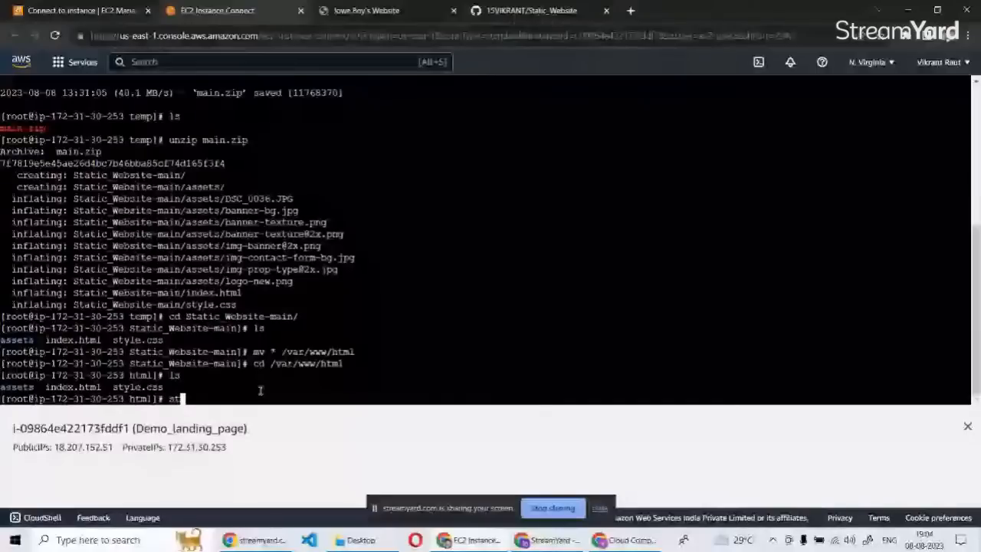
{"action": "type", "text": "atus"}
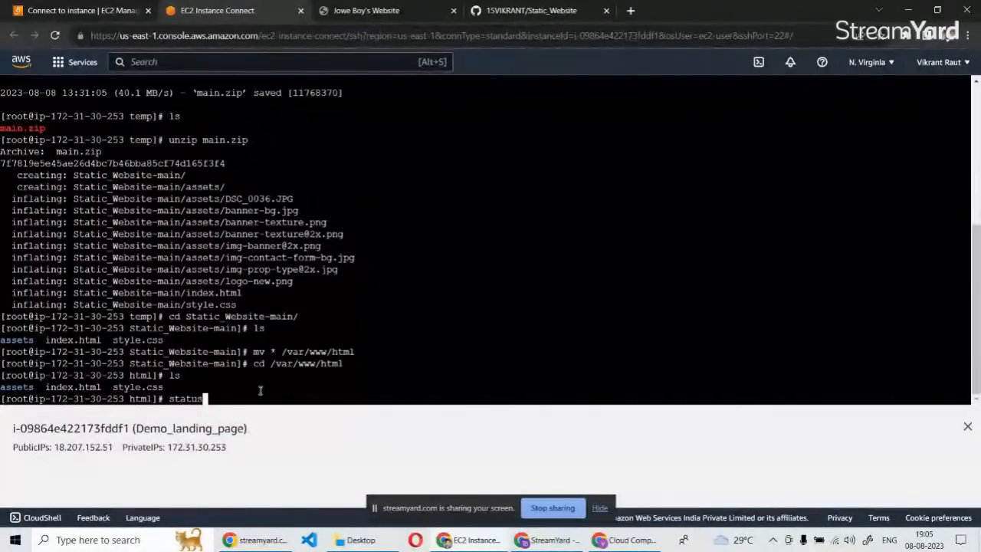
{"action": "type", "text": " c"}
{"action": "key", "text": "BackSpace"}
{"action": "key", "text": "BackSpace"}
{"action": "key", "text": "BackSpace"}
{"action": "key", "text": "BackSpace"}
{"action": "key", "text": "BackSpace"}
{"action": "key", "text": "BackSpace"}
{"action": "key", "text": "BackSpace"}
{"action": "key", "text": "BackSpace"}
{"action": "type", "text": "syy"}
{"action": "key", "text": "BackSpace"}
{"action": "key", "text": "BackSpace"}
{"action": "type", "text": "ystem"}
{"action": "key", "text": "BackSpace"}
{"action": "type", "text": "ctl"}
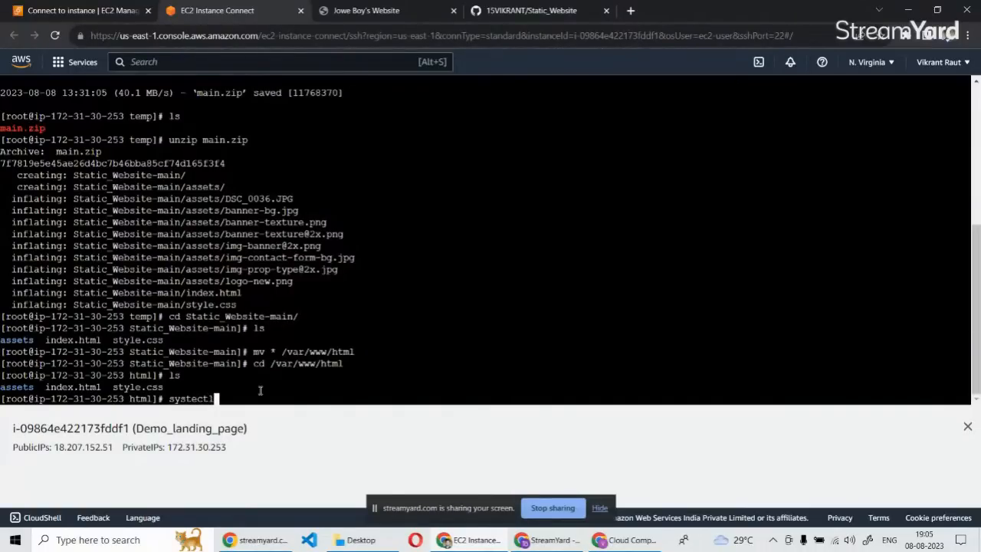
{"action": "type", "text": " status httpd"}
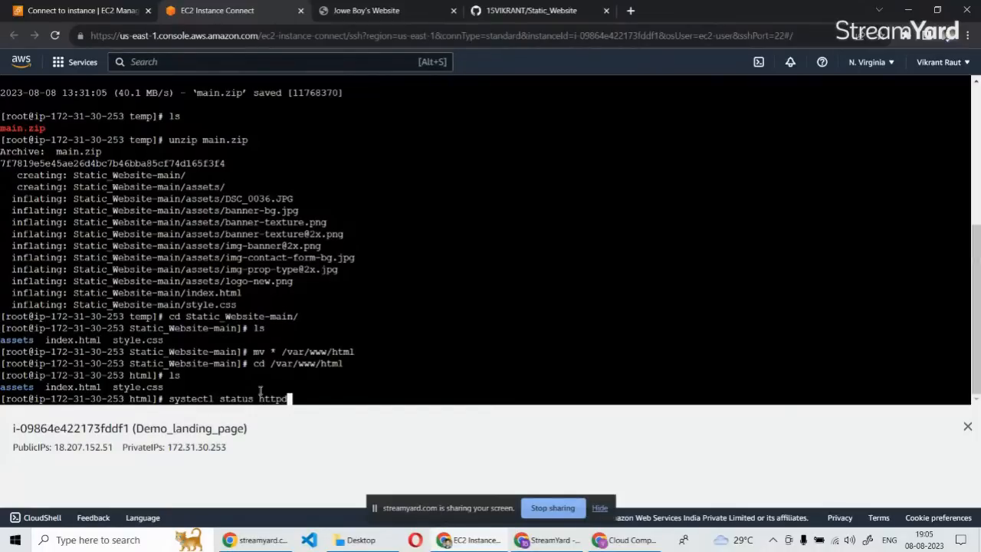
{"action": "key", "text": "Return"}
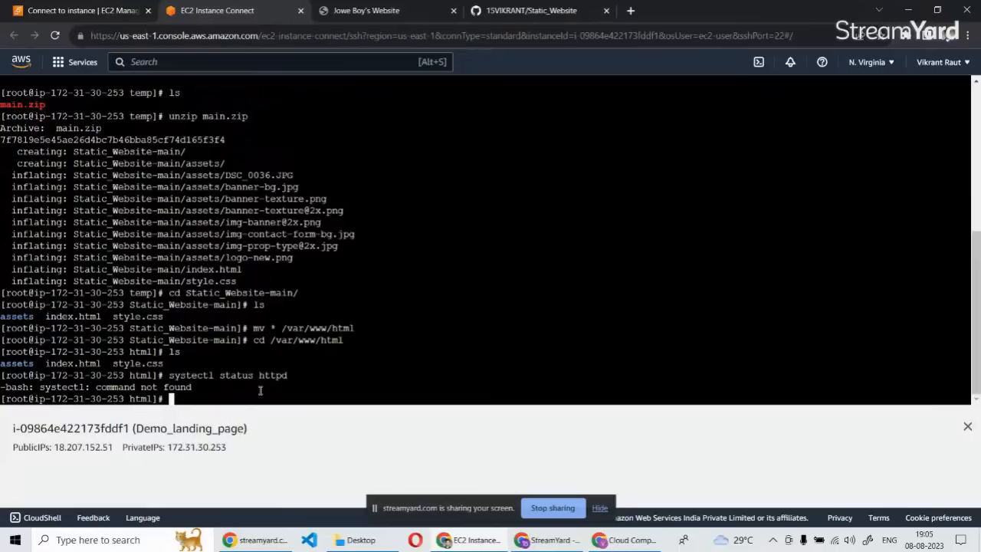
Correct the previous command to systemctl status httpd and run it to check the Apache service.
{"action": "key", "text": "Up"}
{"action": "key", "text": "Left"}
{"action": "key", "text": "Left"}
{"action": "key", "text": "Left"}
{"action": "key", "text": "Left"}
{"action": "key", "text": "Left"}
{"action": "key", "text": "Left"}
{"action": "key", "text": "Left"}
{"action": "key", "text": "Left"}
{"action": "key", "text": "Left"}
{"action": "key", "text": "Left"}
{"action": "key", "text": "Left"}
{"action": "key", "text": "Left"}
{"action": "key", "text": "Left"}
{"action": "key", "text": "Left"}
{"action": "key", "text": "Left"}
{"action": "key", "text": "Left"}
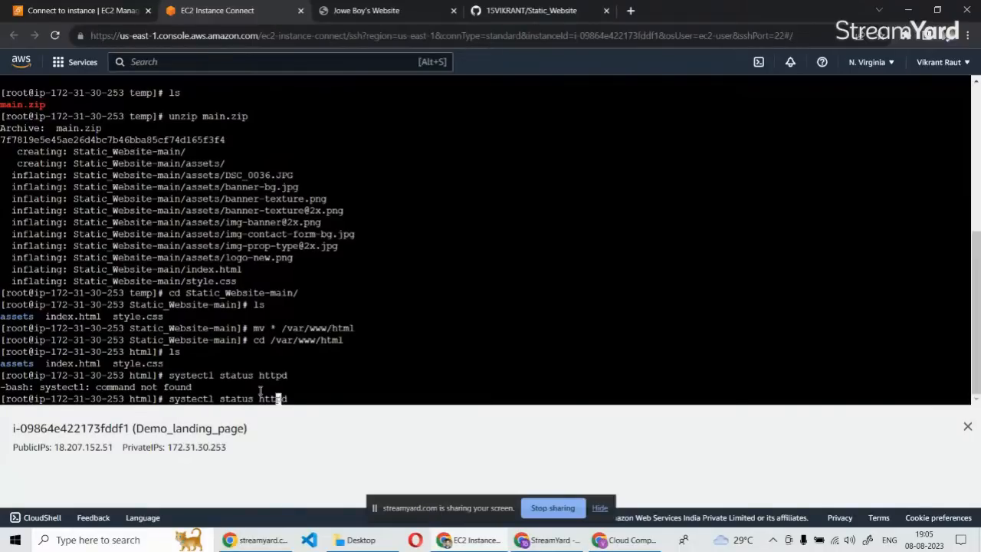
{"action": "key", "text": "Left"}
{"action": "key", "text": "Right"}
{"action": "type", "text": "m"}
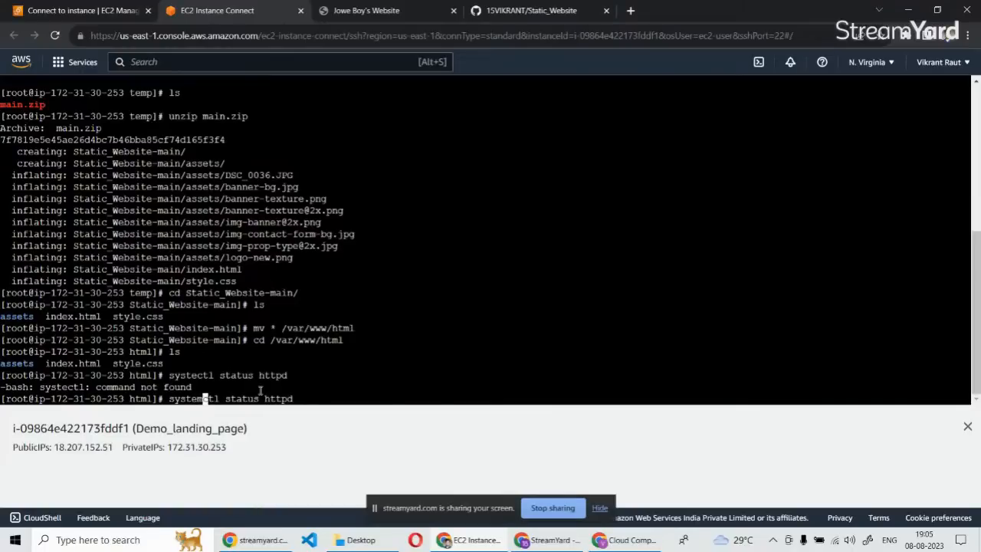
{"action": "key", "text": "Return"}
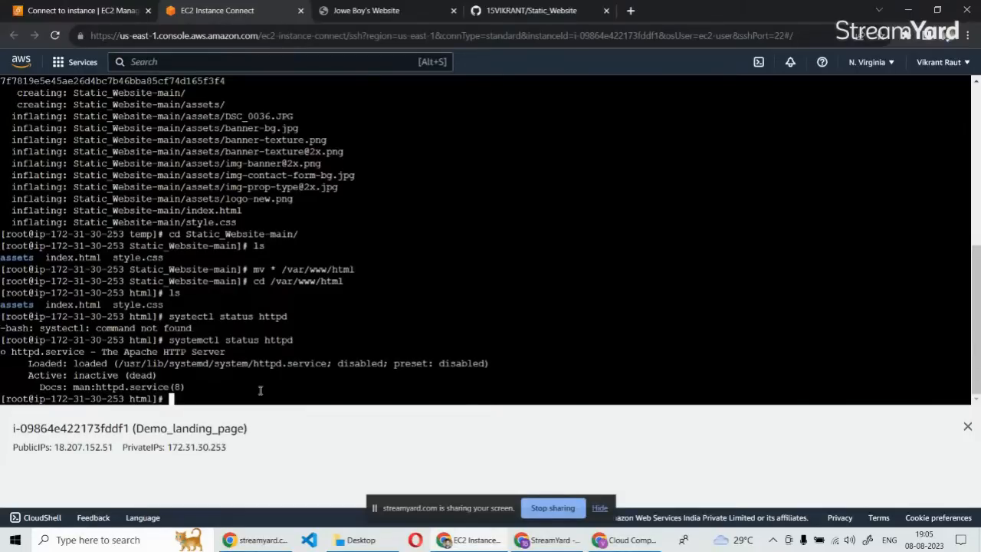
Enable the Apache service at boot with the command systemctl enable httpd.
{"action": "type", "text": "sys"}
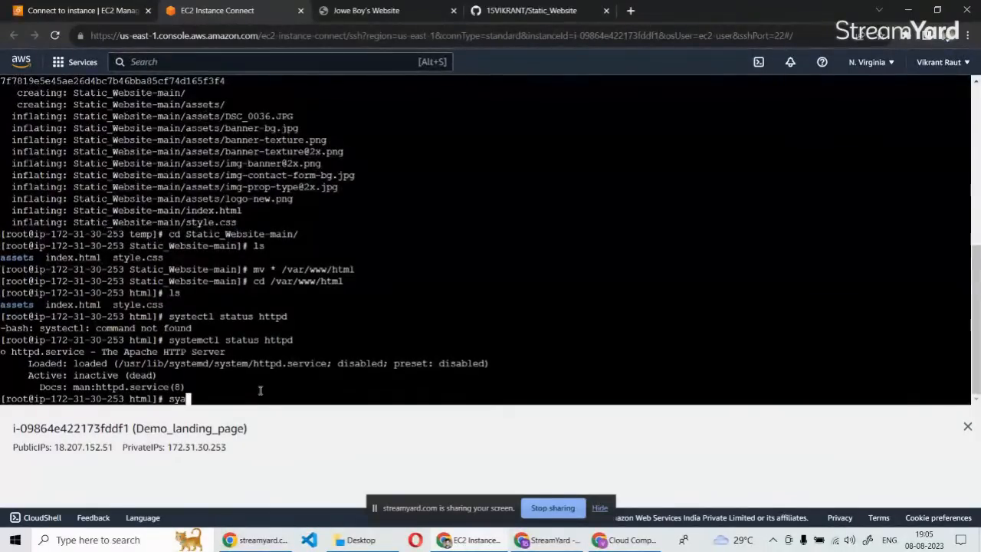
{"action": "key", "text": "BackSpace"}
{"action": "type", "text": "stemctl status"}
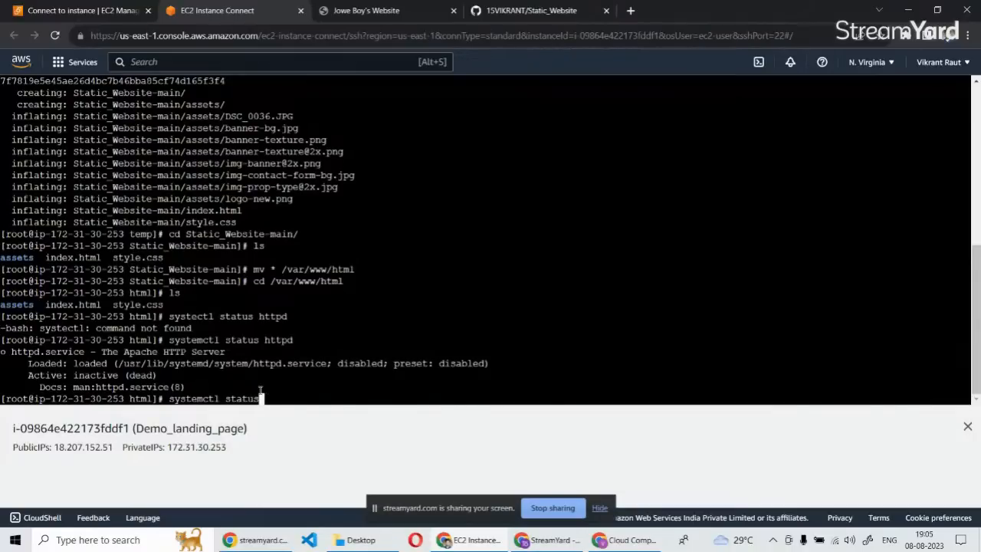
{"action": "key", "text": "BackSpace"}
{"action": "key", "text": "BackSpace"}
{"action": "key", "text": "BackSpace"}
{"action": "key", "text": "BackSpace"}
{"action": "key", "text": "BackSpace"}
{"action": "key", "text": "BackSpace"}
{"action": "type", "text": "enable httpd"}
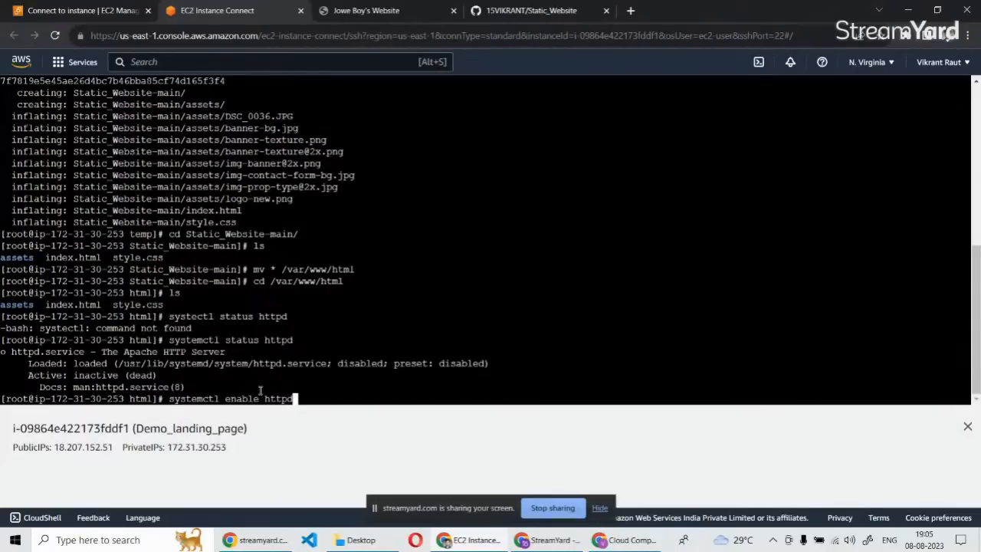
{"action": "key", "text": "Return"}
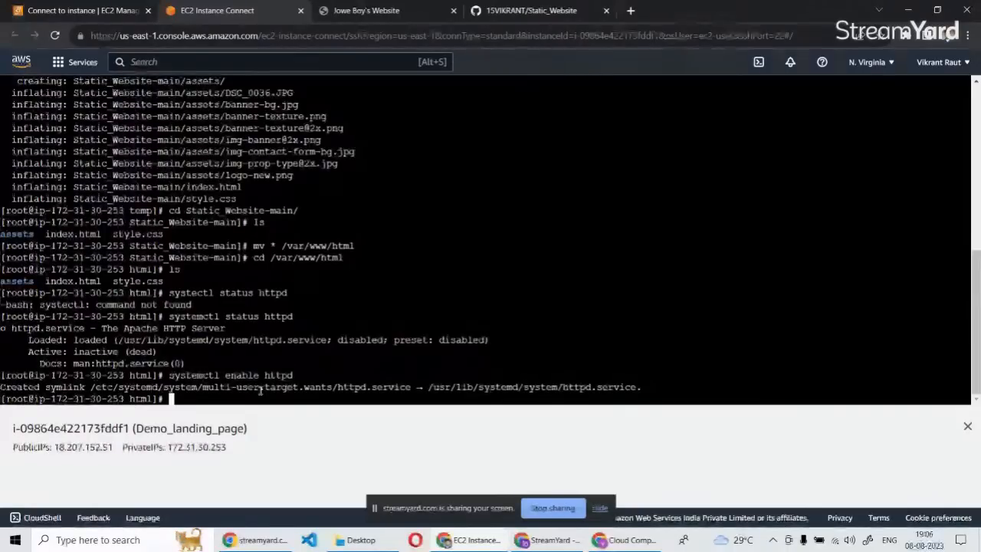
Check the Apache service again by rerunning systemctl status httpd, and recall the command at the prompt.
{"action": "key", "text": "Up"}
{"action": "key", "text": "Up"}
{"action": "key", "text": "Return"}
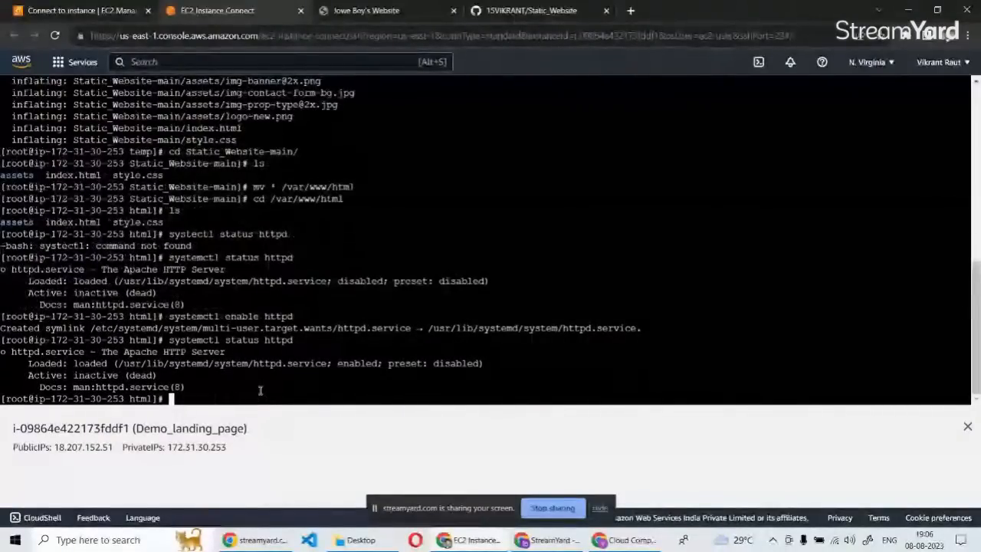
{"action": "key", "text": "Up"}
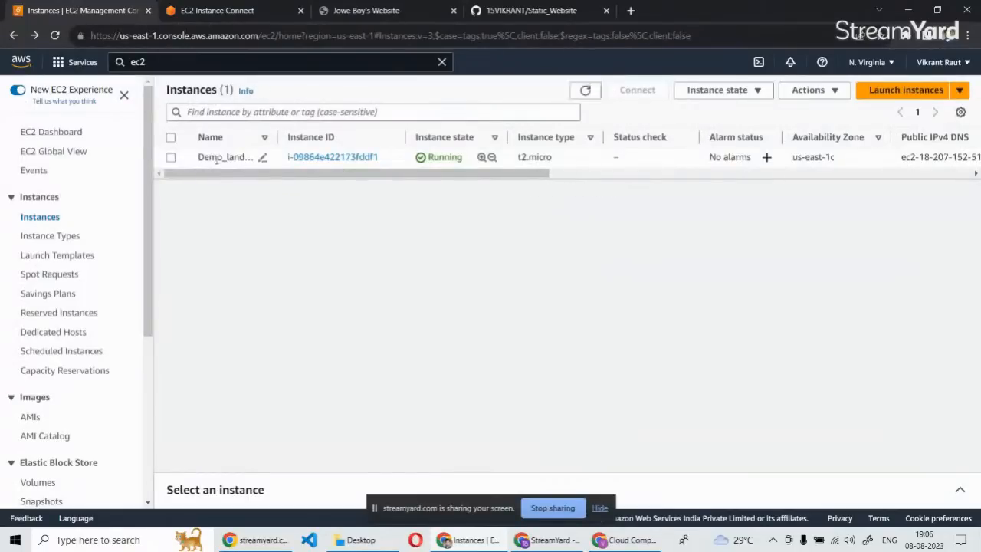
Copy the Demo_landing_page instance's public IPv4 address, load it in a new browser tab and place that tab before the GitHub one.
{"action": "left_click", "coordinate": [312, 157]}
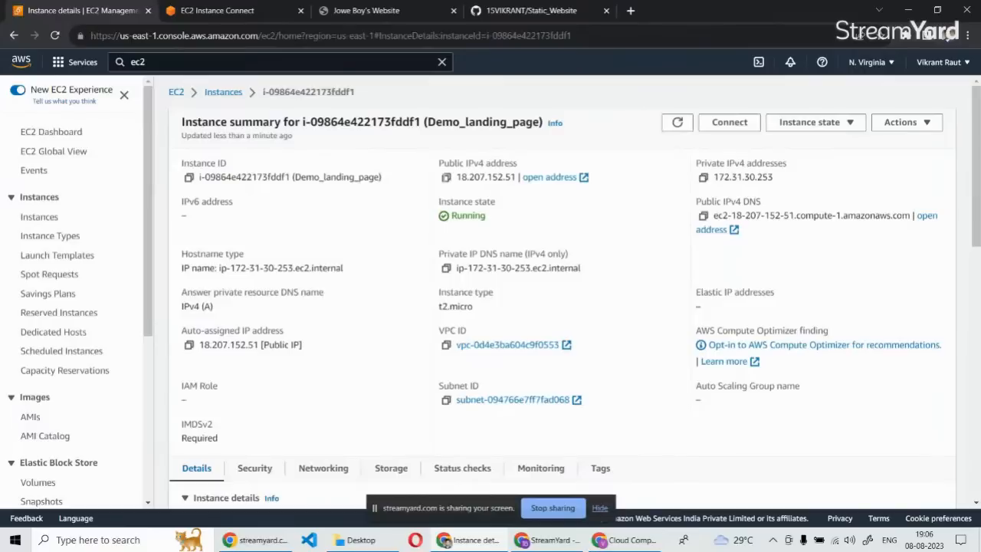
{"action": "left_click", "coordinate": [445, 177]}
{"action": "left_click", "coordinate": [629, 11]}
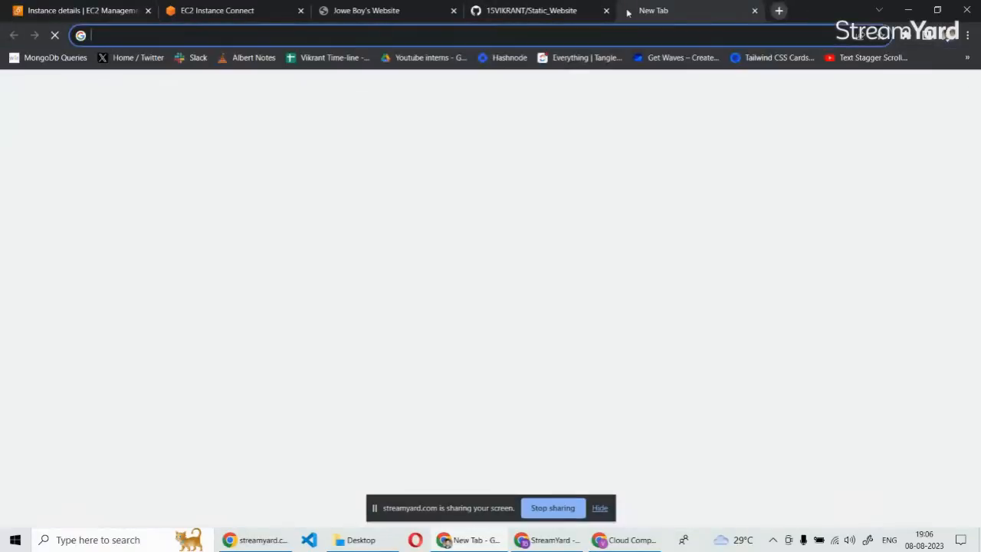
{"action": "key", "text": "ctrl+v"}
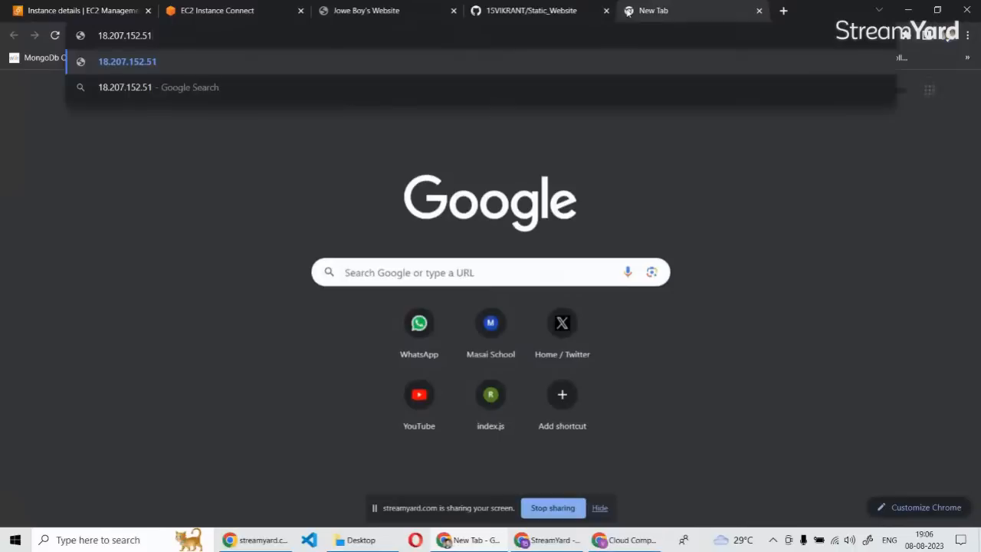
{"action": "key", "text": "Return"}
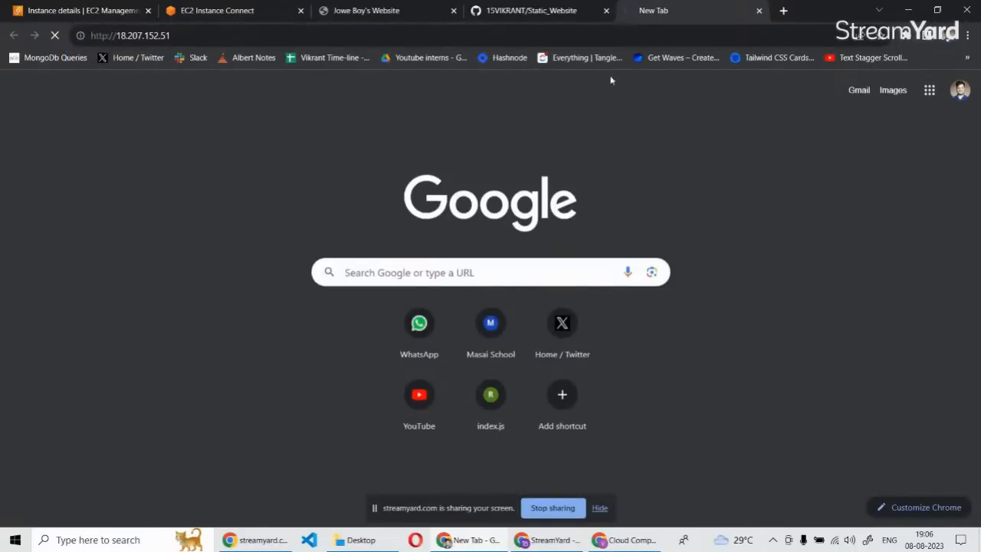
{"action": "left_click_drag", "start_coordinate": [680, 11], "coordinate": [564, 11]}
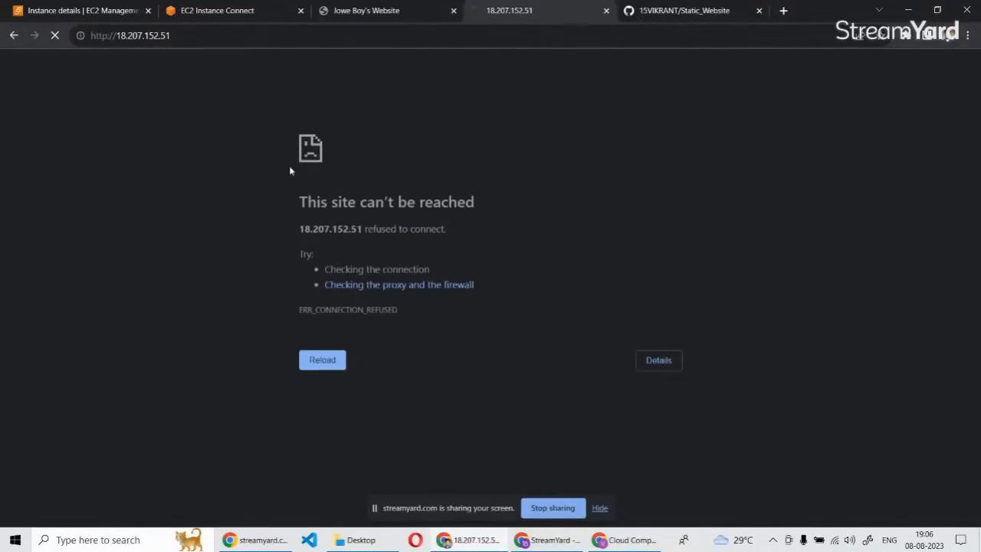
Recheck the page at 18.207.152.51 and return to the EC2 Instance Connect terminal.
{"action": "left_click", "coordinate": [226, 10]}
{"action": "left_click", "coordinate": [509, 10]}
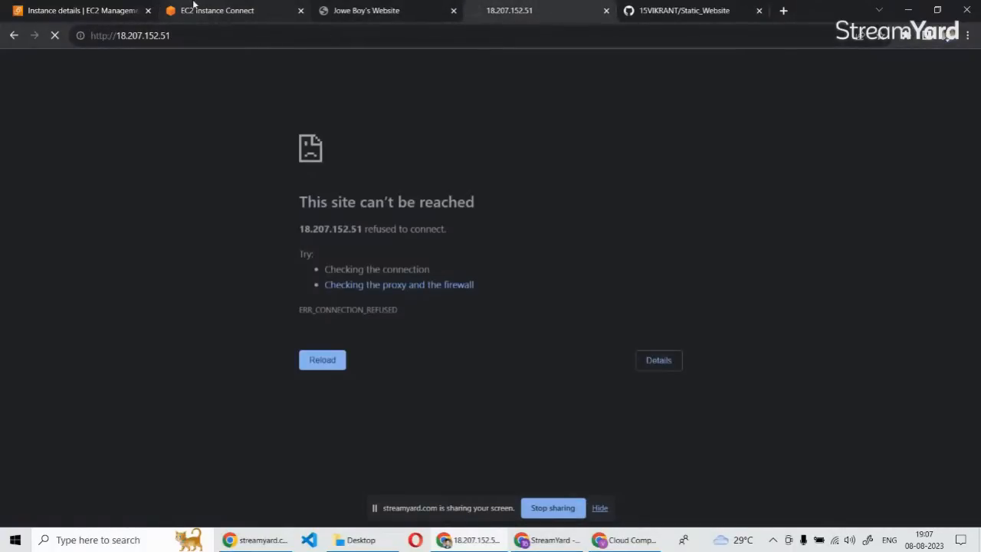
{"action": "left_click", "coordinate": [218, 9]}
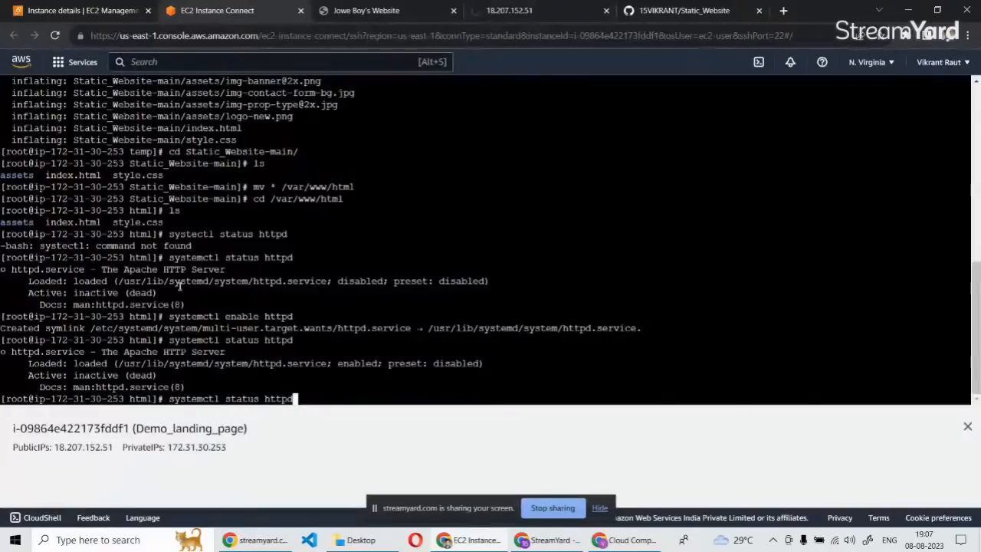
Replace the recalled command at the prompt and run systemctl enable httpd again.
{"action": "key", "text": "BackSpace"}
{"action": "key", "text": "BackSpace"}
{"action": "key", "text": "BackSpace"}
{"action": "key", "text": "BackSpace"}
{"action": "key", "text": "BackSpace"}
{"action": "key", "text": "BackSpace"}
{"action": "key", "text": "BackSpace"}
{"action": "key", "text": "BackSpace"}
{"action": "key", "text": "BackSpace"}
{"action": "key", "text": "BackSpace"}
{"action": "key", "text": "BackSpace"}
{"action": "key", "text": "BackSpace"}
{"action": "key", "text": "BackSpace"}
{"action": "key", "text": "BackSpace"}
{"action": "key", "text": "BackSpace"}
{"action": "key", "text": "BackSpace"}
{"action": "key", "text": "BackSpace"}
{"action": "key", "text": "BackSpace"}
{"action": "key", "text": "BackSpace"}
{"action": "key", "text": "BackSpace"}
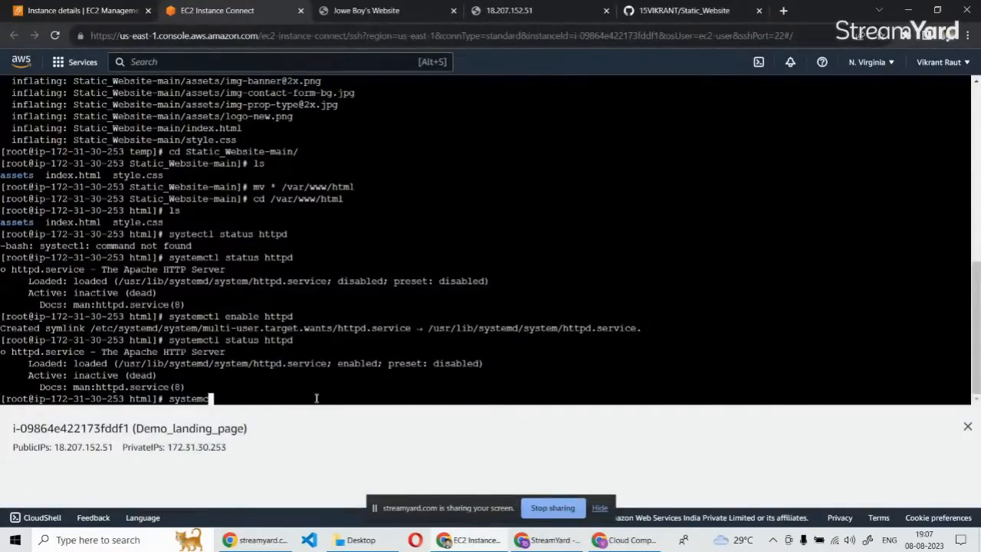
{"action": "type", "text": "systemctl enable htt"}
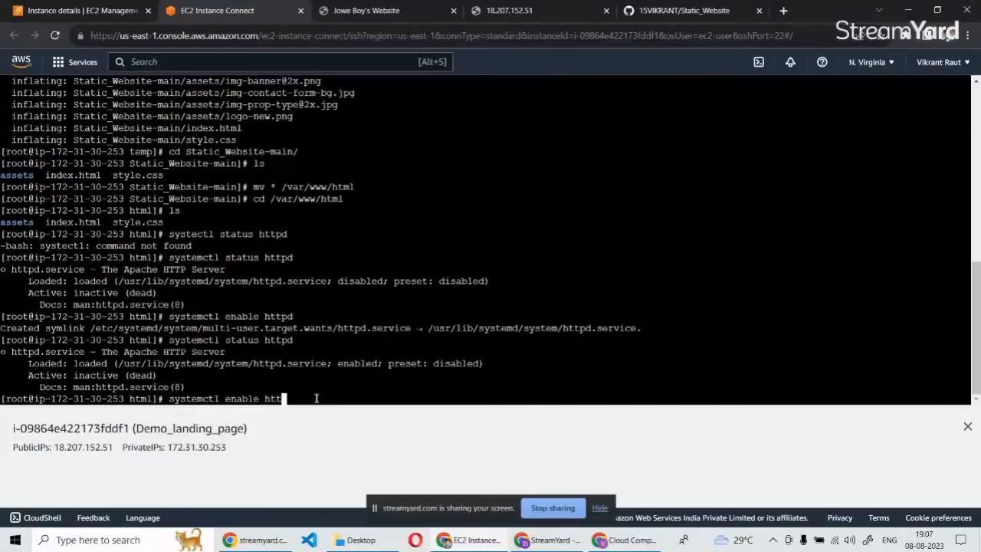
{"action": "type", "text": "pd"}
{"action": "key", "text": "Return"}
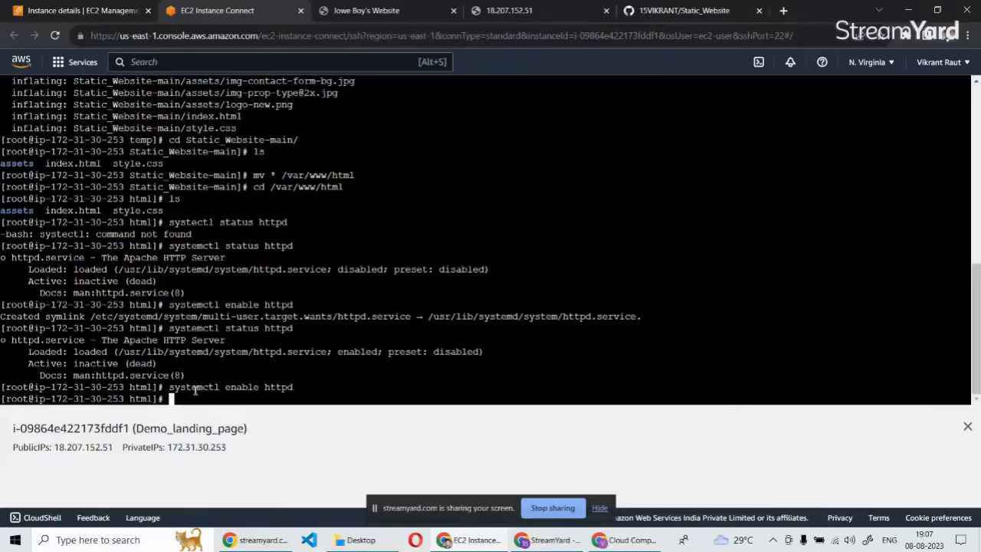
Recheck the Apache service by changing the recalled command to systemctl status httpd and running it.
{"action": "key", "text": "Up"}
{"action": "key", "text": "Left"}
{"action": "key", "text": "Left"}
{"action": "key", "text": "Left"}
{"action": "key", "text": "Left"}
{"action": "key", "text": "Left"}
{"action": "key", "text": "Left"}
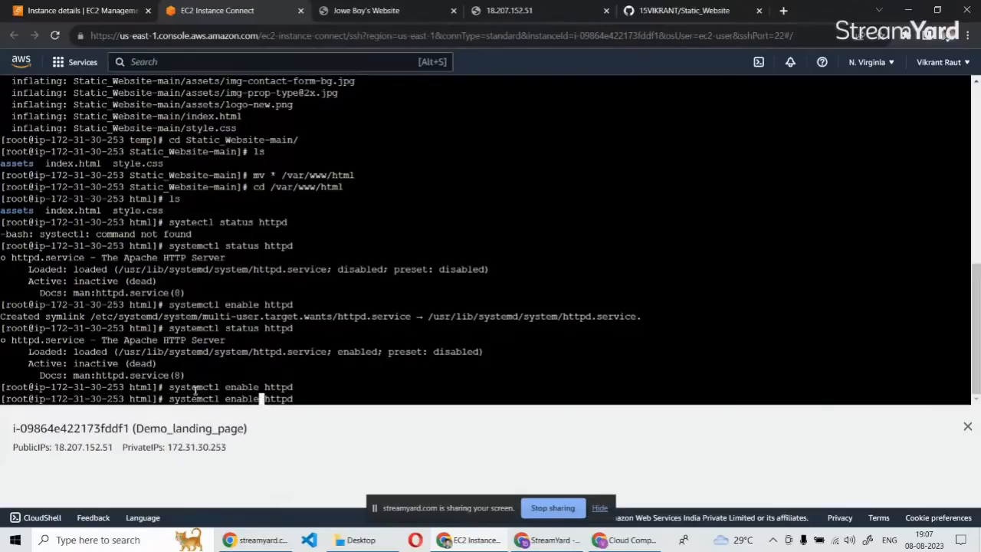
{"action": "key", "text": "BackSpace"}
{"action": "key", "text": "BackSpace"}
{"action": "key", "text": "BackSpace"}
{"action": "key", "text": "BackSpace"}
{"action": "key", "text": "BackSpace"}
{"action": "key", "text": "BackSpace"}
{"action": "type", "text": "status"}
{"action": "key", "text": "Return"}
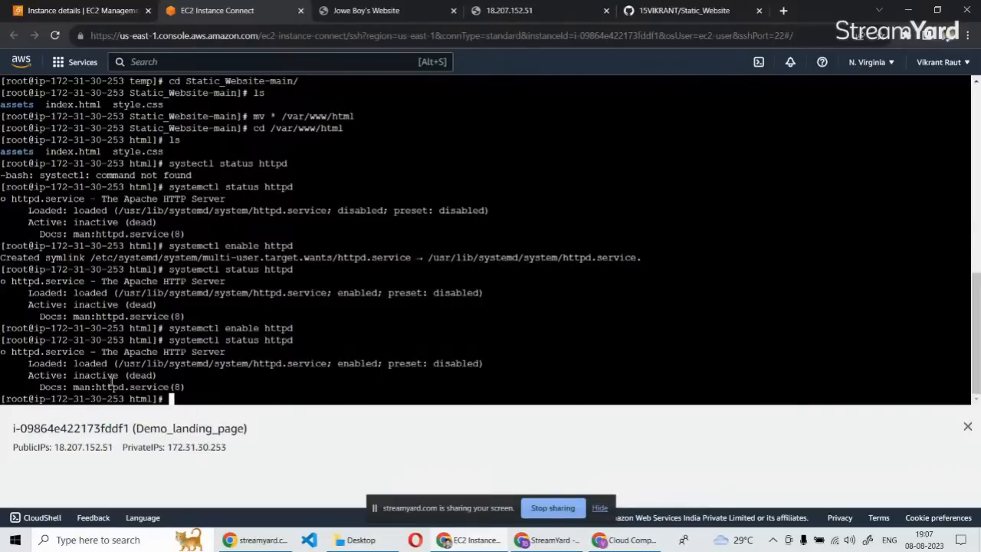
Reload the page at 18.207.152.51 and return to the EC2 Instance Connect terminal.
{"action": "left_click", "coordinate": [505, 10]}
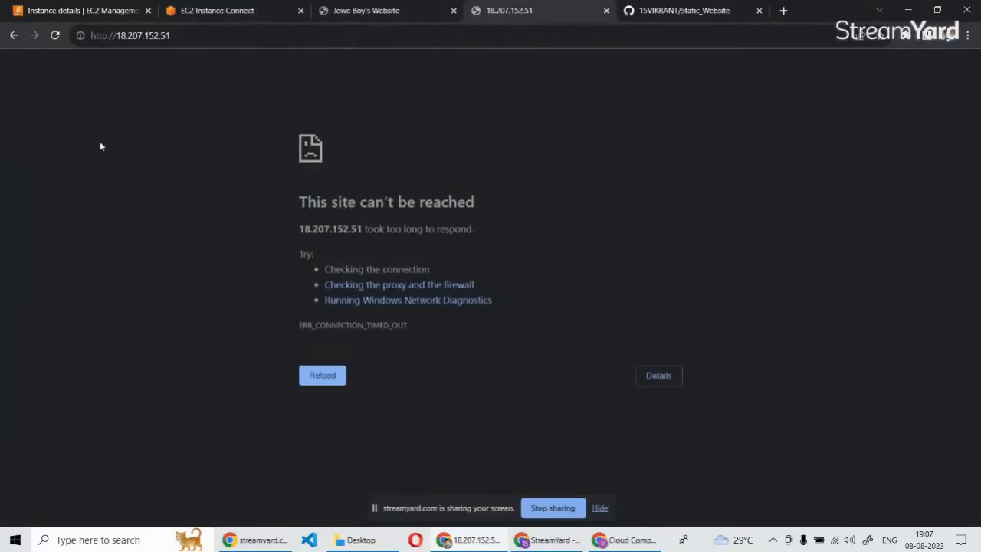
{"action": "left_click", "coordinate": [54, 36]}
{"action": "left_click", "coordinate": [256, 11]}
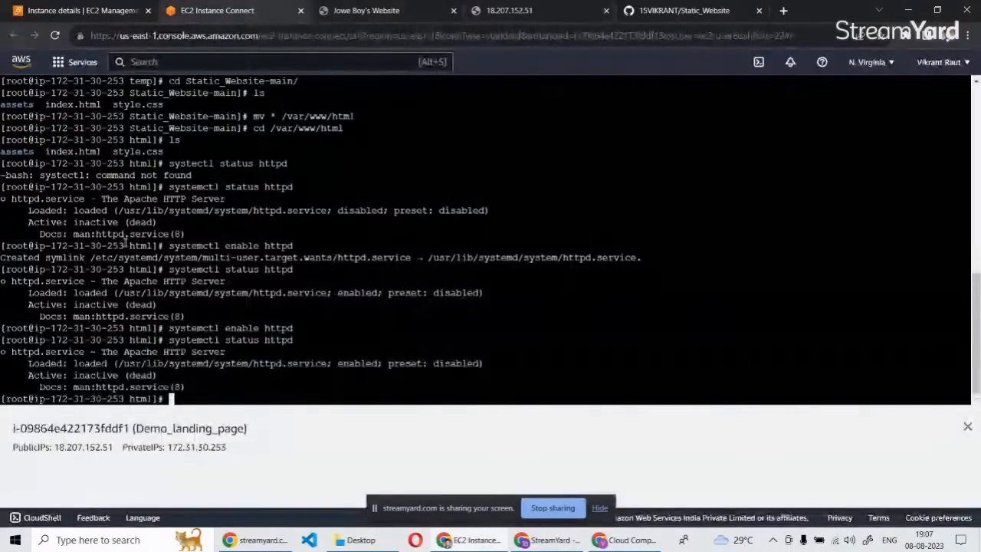
Return to the Demo_landing_page instance's details page and review the inbound and outbound rules in its security details.
{"action": "left_click", "coordinate": [83, 10]}
{"action": "scroll", "coordinate": [307, 370], "scroll_direction": "down", "scroll_amount": 10}
{"action": "scroll", "coordinate": [407, 291], "scroll_direction": "up", "scroll_amount": 5}
{"action": "scroll", "coordinate": [363, 322], "scroll_direction": "down", "scroll_amount": 1}
{"action": "scroll", "coordinate": [364, 322], "scroll_direction": "up", "scroll_amount": 3}
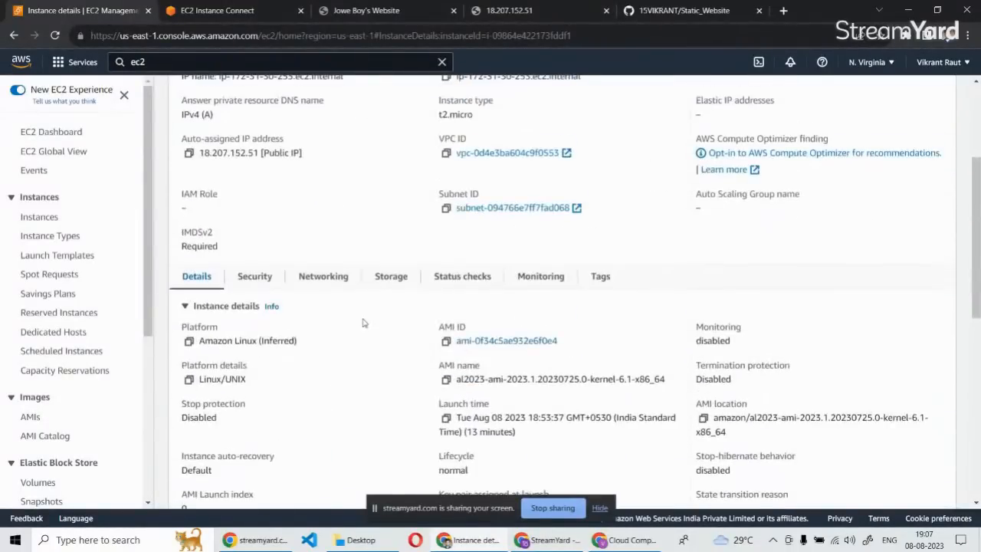
{"action": "left_click", "coordinate": [254, 281]}
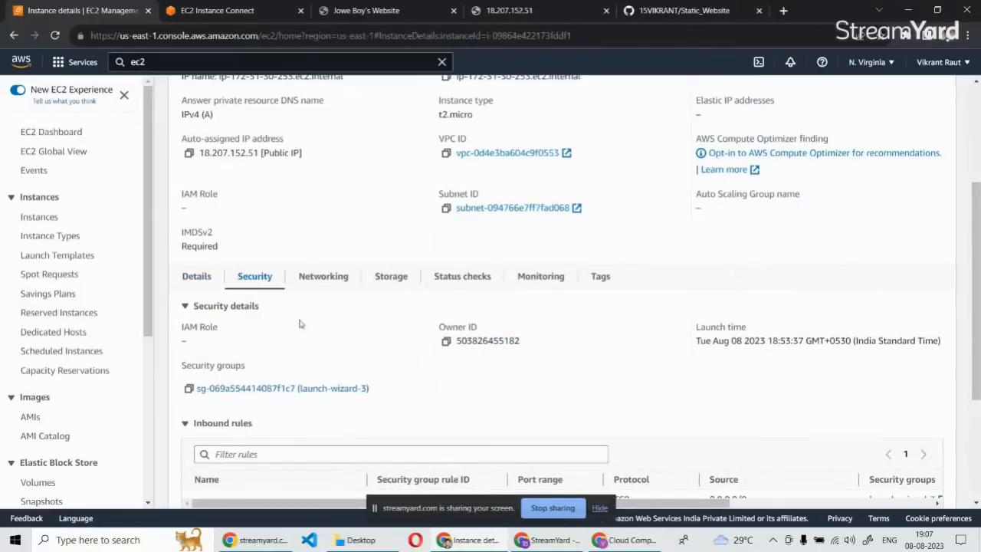
{"action": "scroll", "coordinate": [280, 287], "scroll_direction": "down", "scroll_amount": 3}
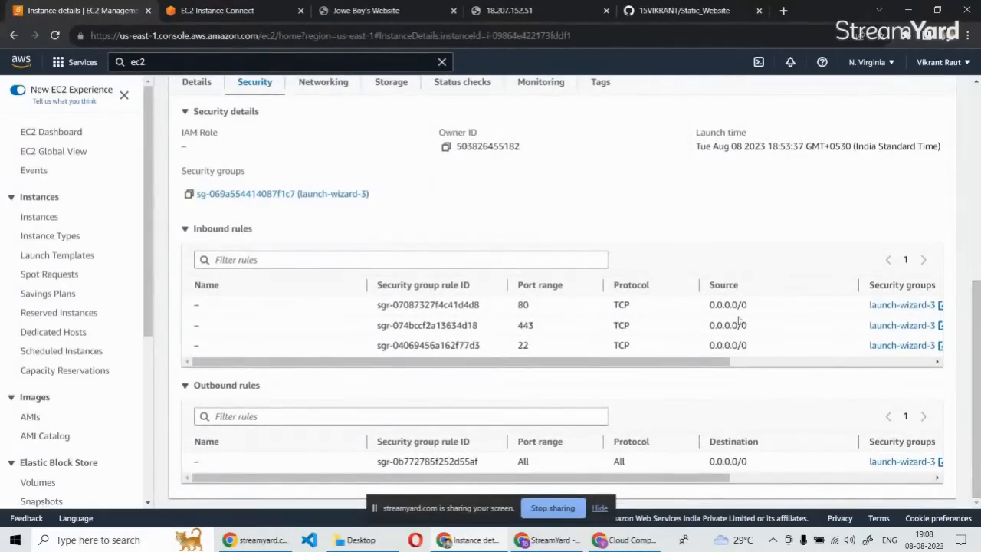
Look through the instance's general details and open its launch-wizard-3 security group.
{"action": "left_click", "coordinate": [185, 232]}
{"action": "left_click", "coordinate": [196, 217]}
{"action": "scroll", "coordinate": [303, 304], "scroll_direction": "down", "scroll_amount": 2}
{"action": "scroll", "coordinate": [302, 305], "scroll_direction": "down", "scroll_amount": 2}
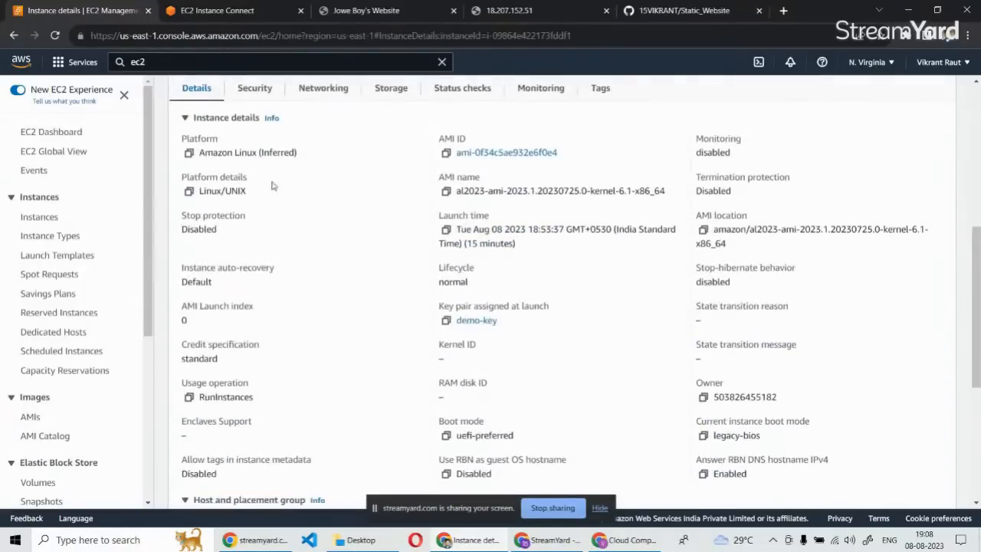
{"action": "scroll", "coordinate": [280, 202], "scroll_direction": "up", "scroll_amount": 2}
{"action": "scroll", "coordinate": [253, 278], "scroll_direction": "down", "scroll_amount": 5}
{"action": "scroll", "coordinate": [257, 286], "scroll_direction": "up", "scroll_amount": 4}
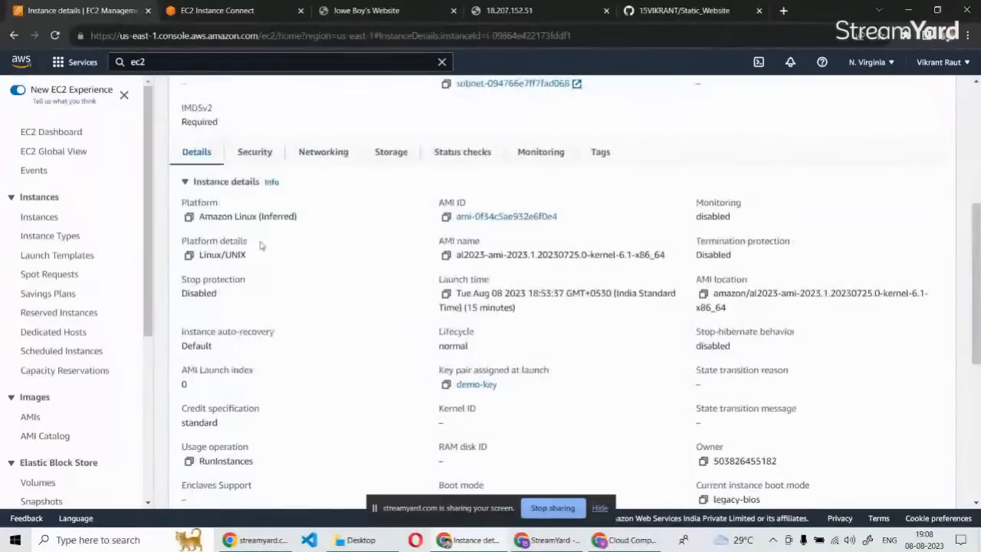
{"action": "left_click", "coordinate": [256, 155]}
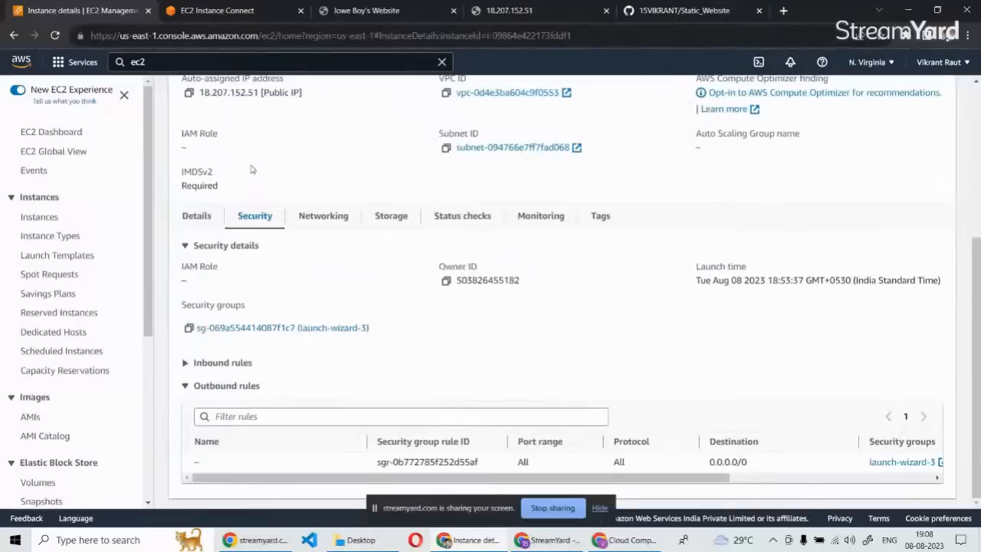
{"action": "left_click", "coordinate": [252, 333]}
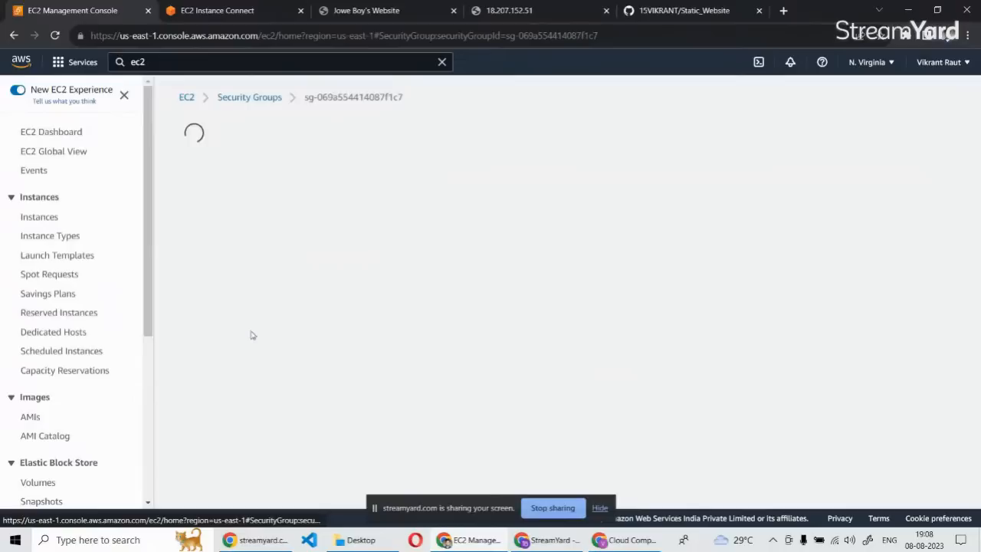
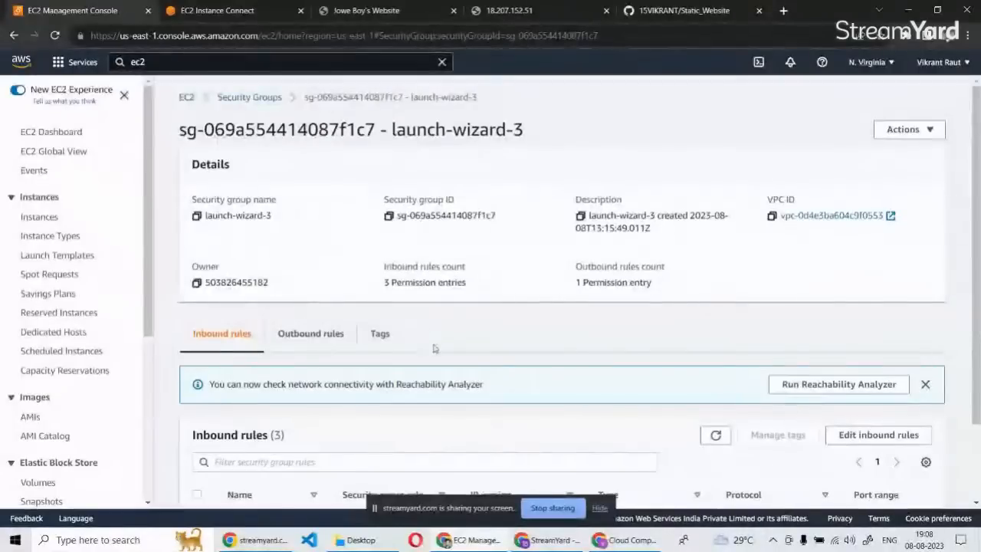
Open the inbound rules of the launch-wizard-3 security group for editing.
{"action": "scroll", "coordinate": [434, 324], "scroll_direction": "down", "scroll_amount": 1}
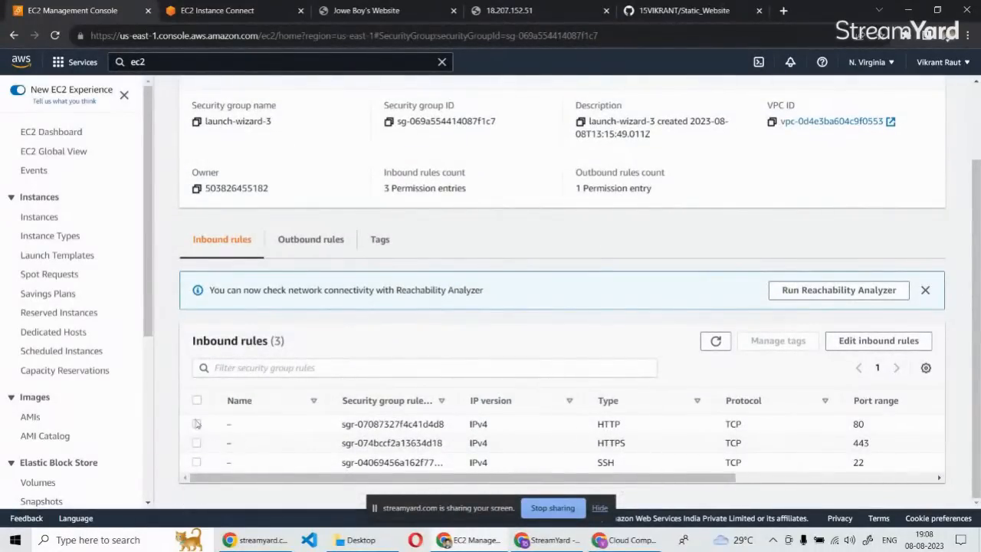
{"action": "left_click", "coordinate": [850, 342]}
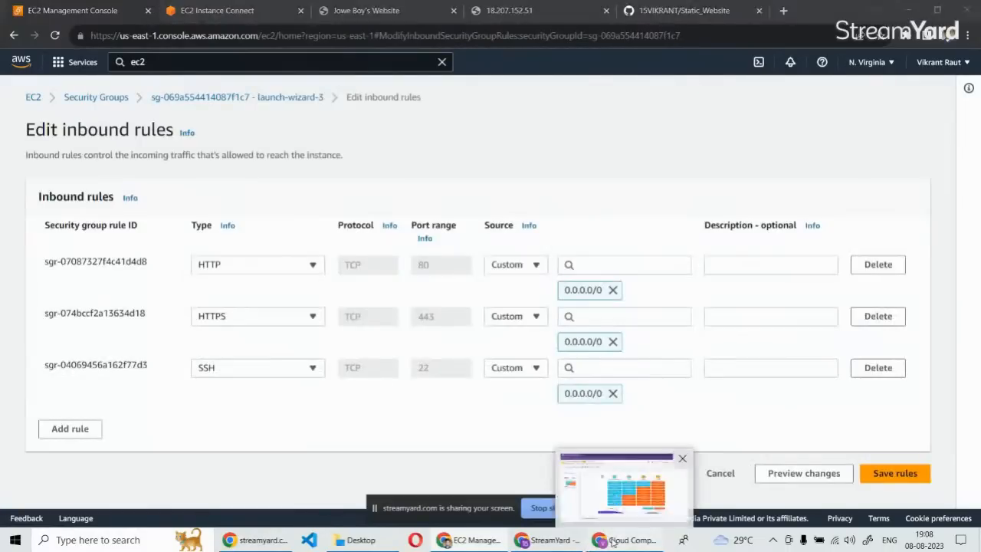
{"action": "left_click", "coordinate": [601, 540]}
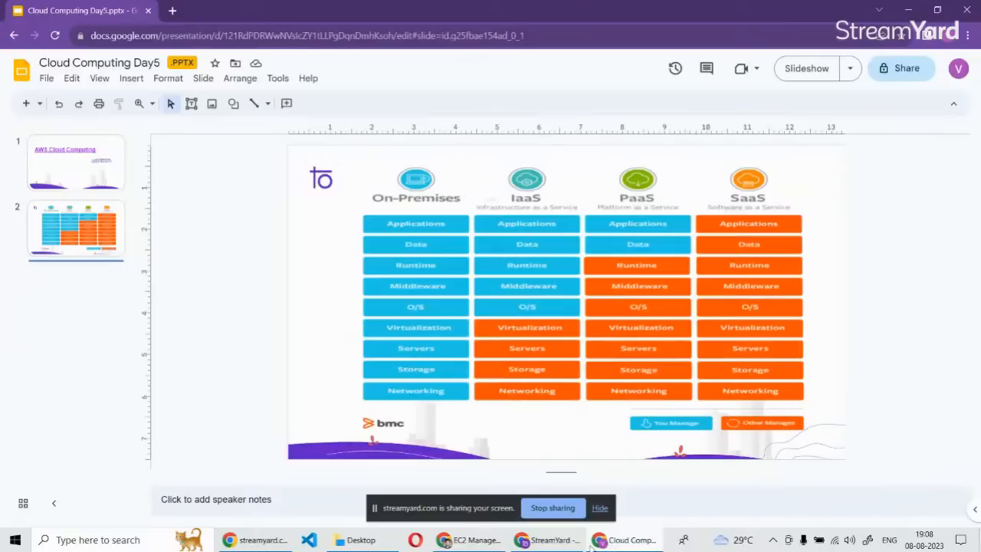
{"action": "left_click", "coordinate": [567, 543]}
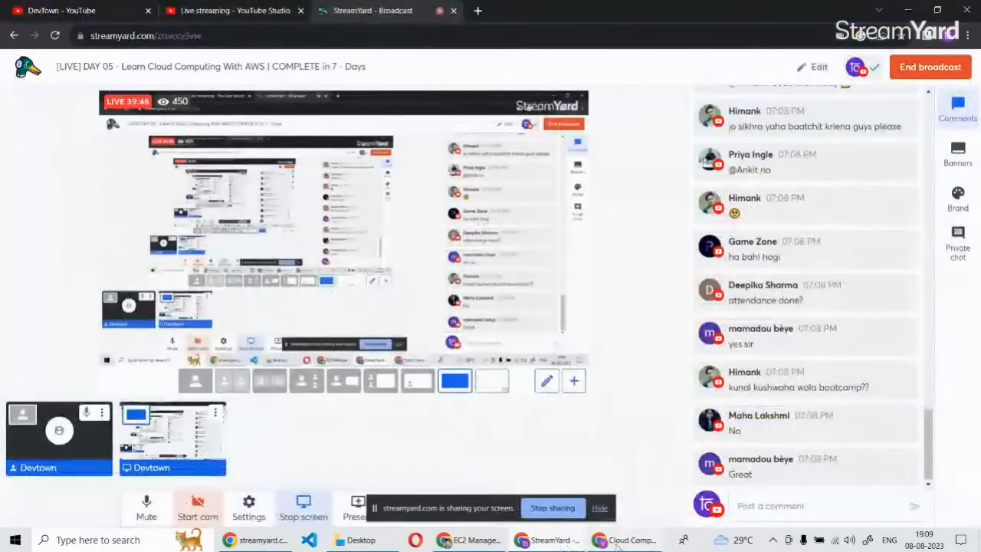
{"action": "left_click", "coordinate": [471, 540]}
Set the source of the HTTP, HTTPS and SSH inbound rules to Anywhere-IPv4 and try to save the rules.
{"action": "left_click", "coordinate": [515, 265]}
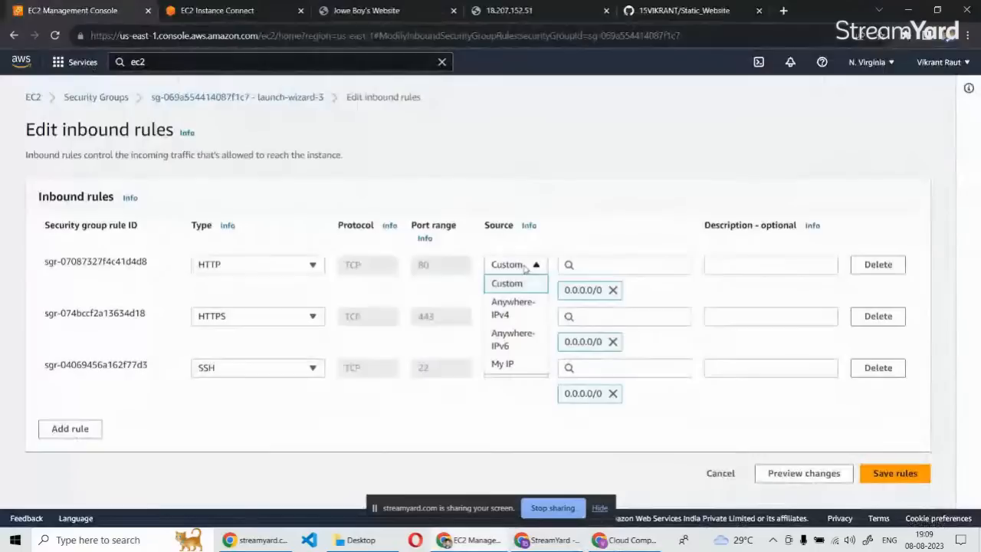
{"action": "left_click", "coordinate": [502, 310]}
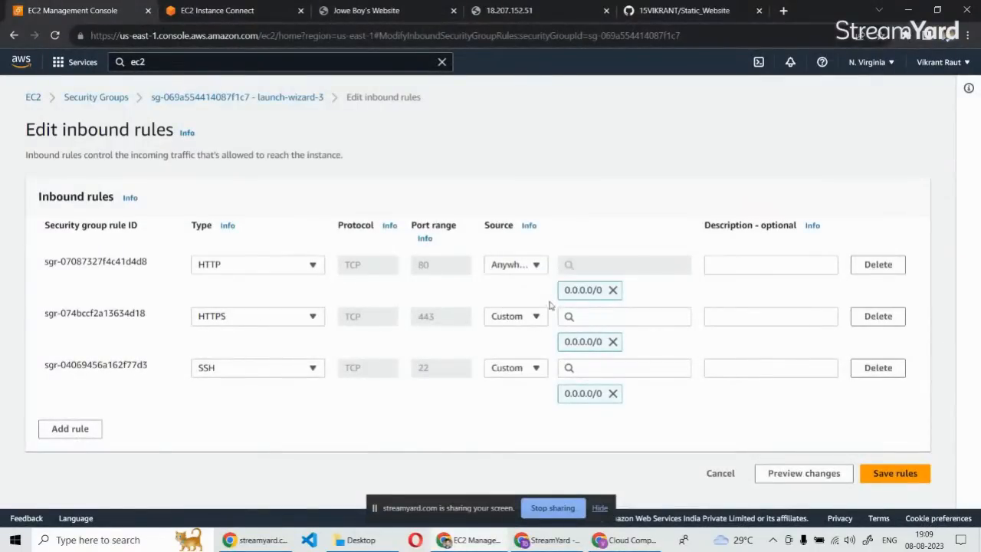
{"action": "left_click", "coordinate": [522, 318]}
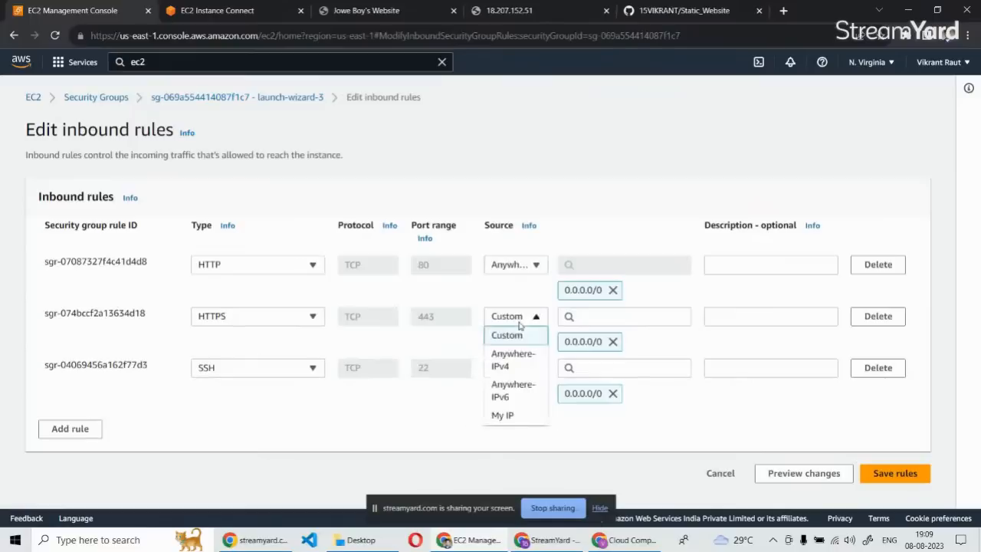
{"action": "left_click", "coordinate": [511, 357]}
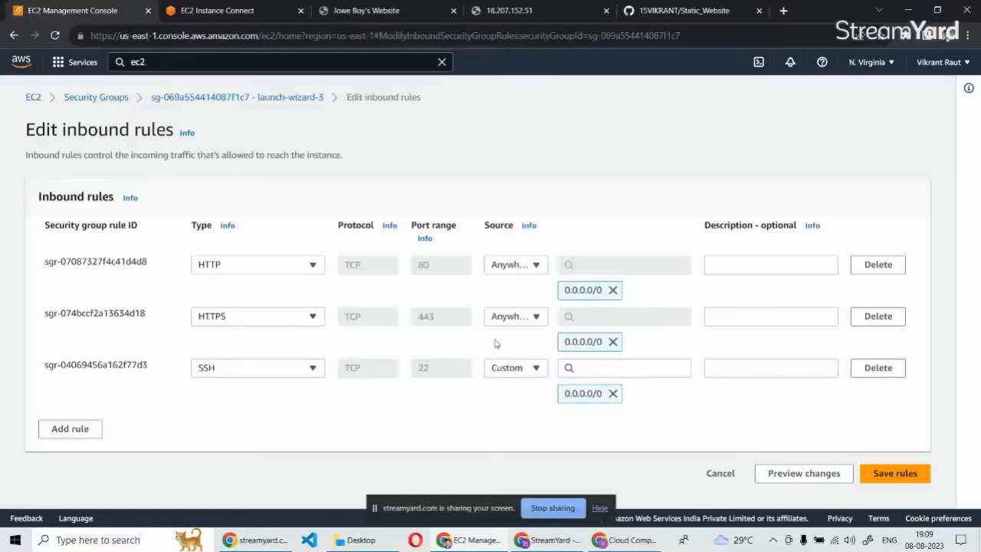
{"action": "left_click", "coordinate": [512, 367]}
{"action": "left_click", "coordinate": [513, 416]}
{"action": "left_click", "coordinate": [893, 472]}
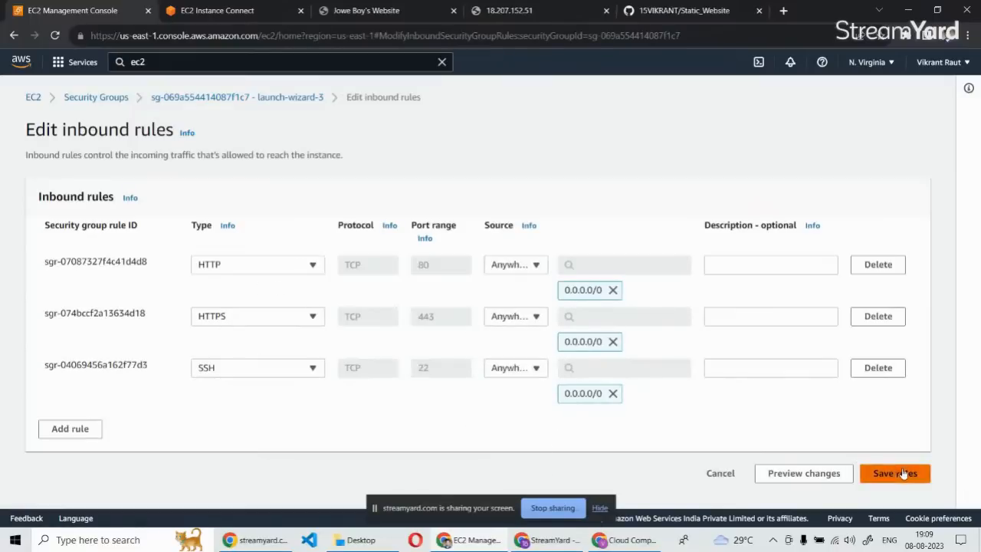
{"action": "scroll", "coordinate": [353, 324], "scroll_direction": "down", "scroll_amount": 1}
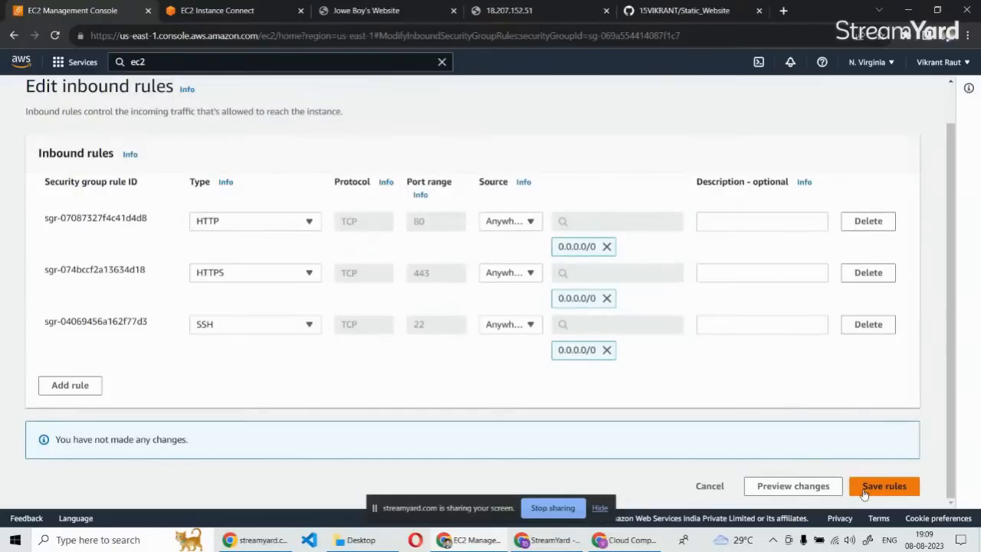
Reselect the type of the first inbound rule, ending on HTTP, and try to save the rules again.
{"action": "scroll", "coordinate": [828, 299], "scroll_direction": "up", "scroll_amount": 1}
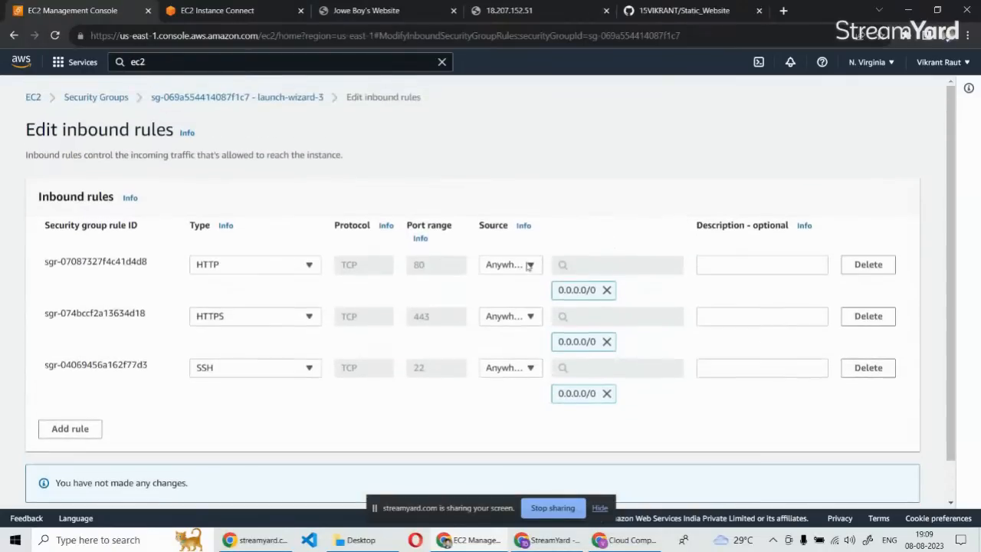
{"action": "left_click", "coordinate": [308, 265]}
{"action": "left_click", "coordinate": [230, 326]}
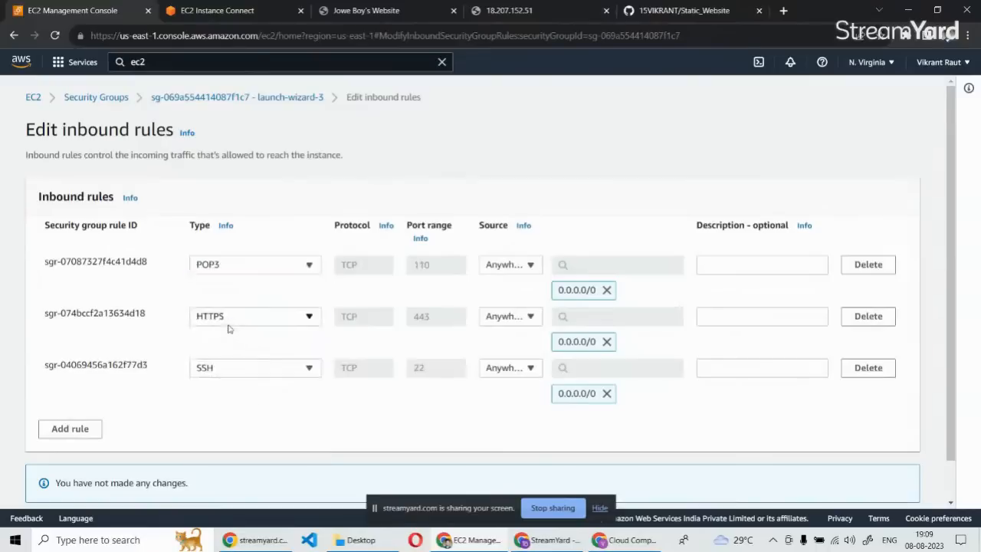
{"action": "left_click", "coordinate": [248, 267]}
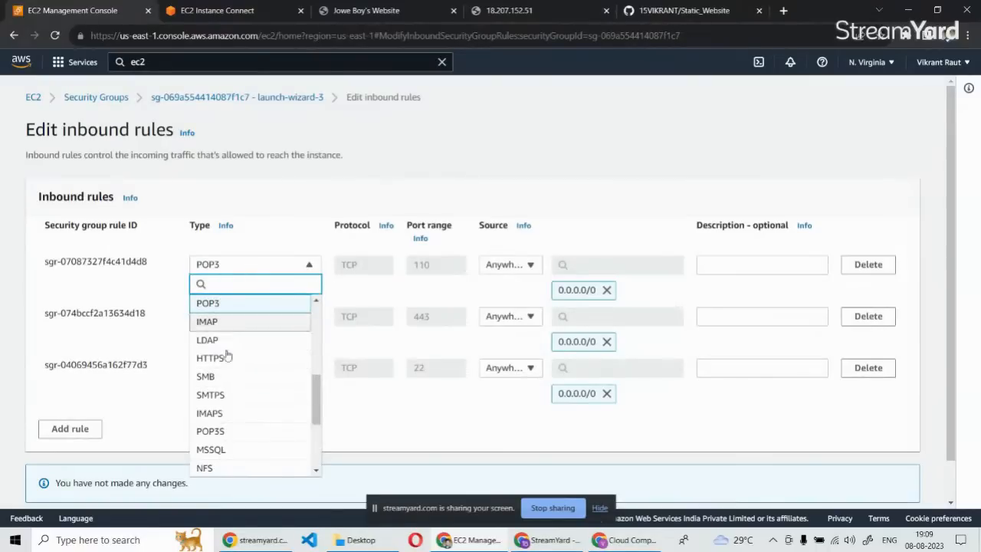
{"action": "scroll", "coordinate": [227, 354], "scroll_direction": "down", "scroll_amount": 4}
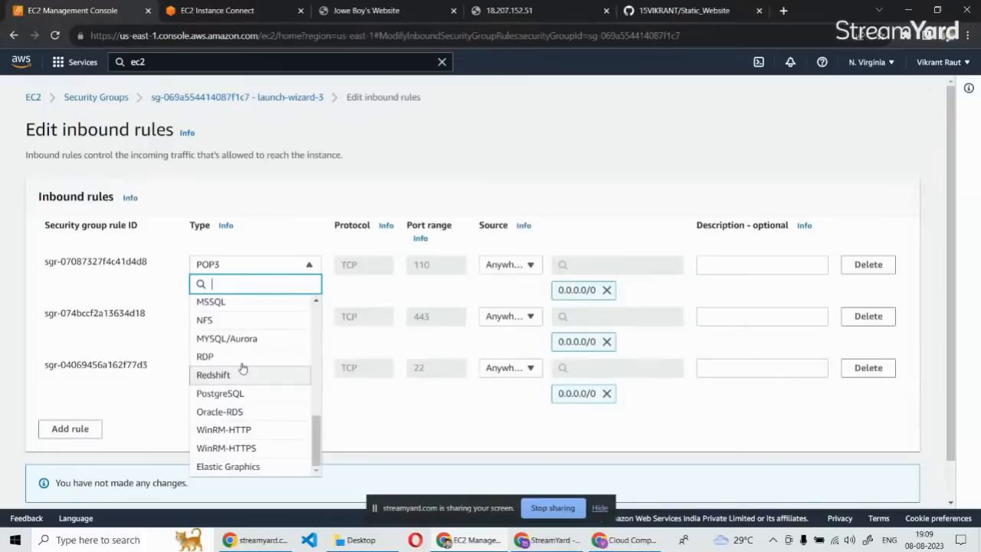
{"action": "scroll", "coordinate": [242, 369], "scroll_direction": "up", "scroll_amount": 2}
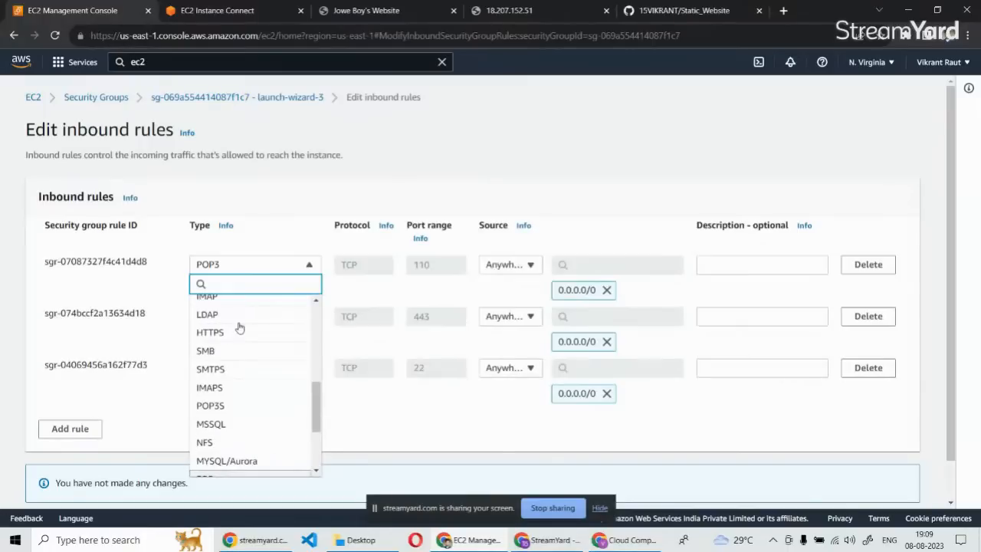
{"action": "type", "text": "http"}
{"action": "left_click", "coordinate": [230, 302]}
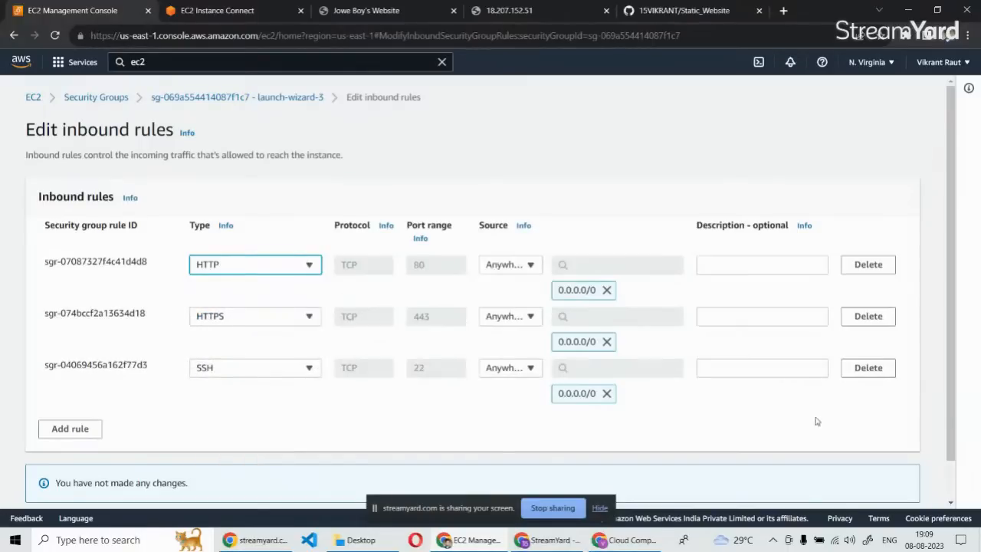
{"action": "scroll", "coordinate": [651, 416], "scroll_direction": "down", "scroll_amount": 1}
{"action": "left_click", "coordinate": [902, 487]}
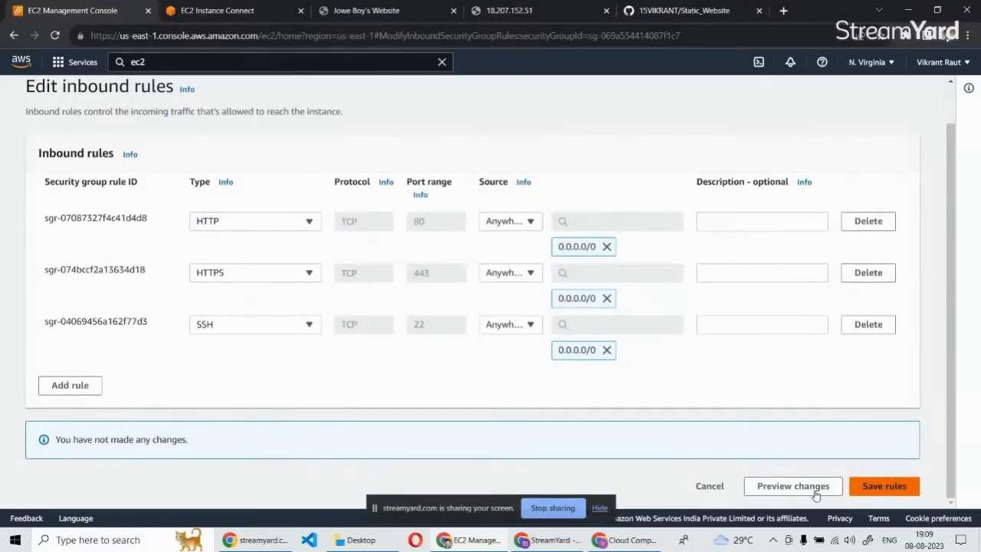
Try to add and save an extra HTTP inbound rule with source Anywhere-IPv4 alongside the existing rules.
{"action": "left_click", "coordinate": [77, 385]}
{"action": "left_click", "coordinate": [261, 383]}
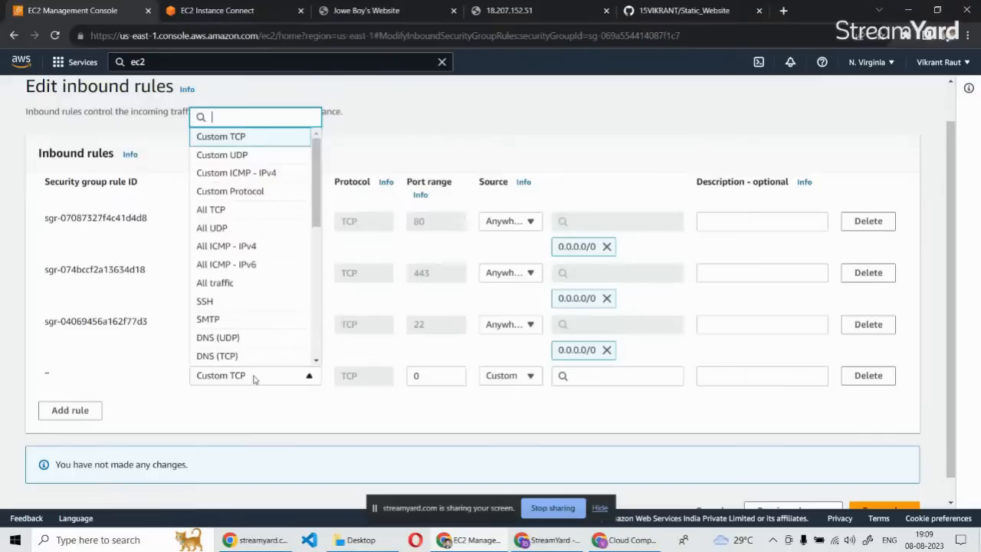
{"action": "type", "text": "htt"}
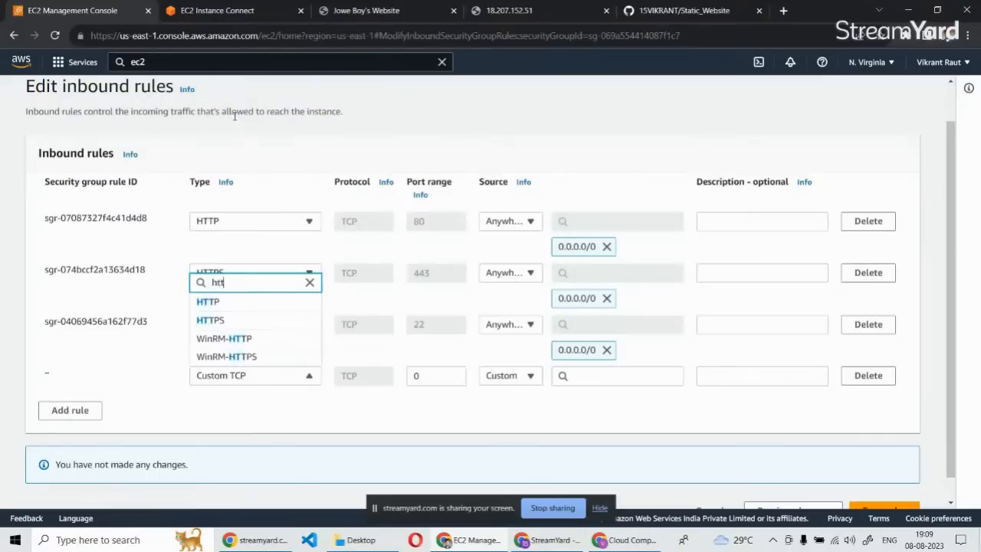
{"action": "key", "text": "Return"}
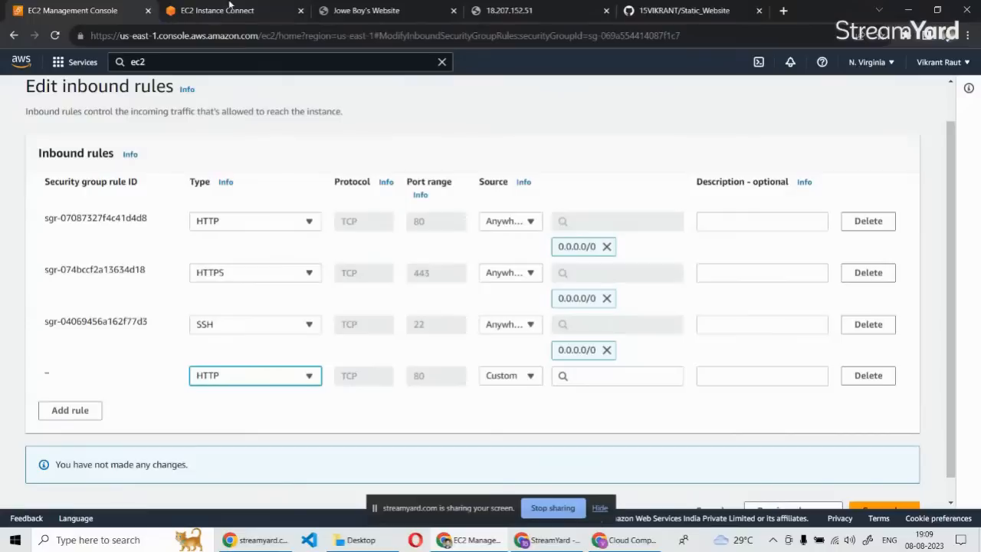
{"action": "left_click", "coordinate": [508, 375]}
{"action": "left_click", "coordinate": [502, 305]}
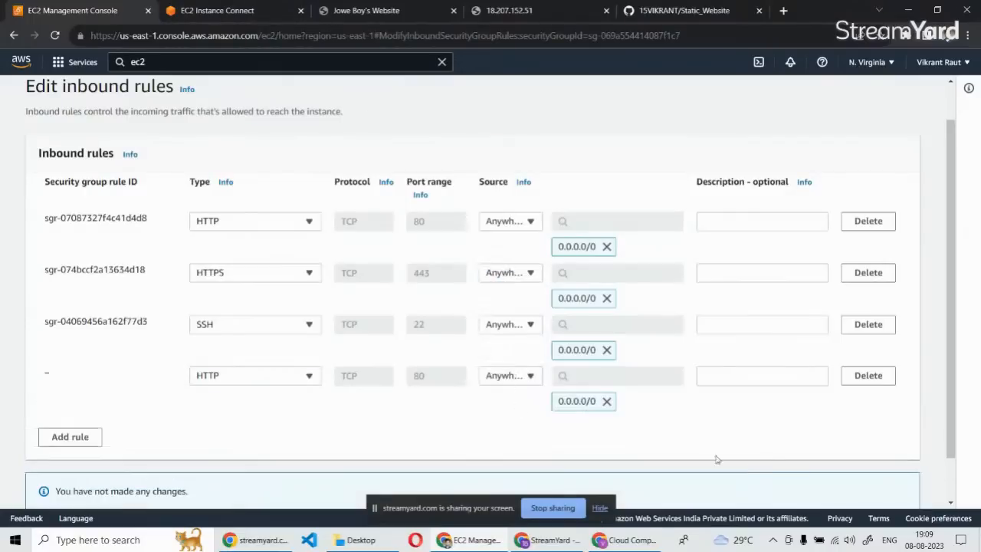
{"action": "scroll", "coordinate": [917, 454], "scroll_direction": "down", "scroll_amount": 1}
{"action": "left_click", "coordinate": [882, 489]}
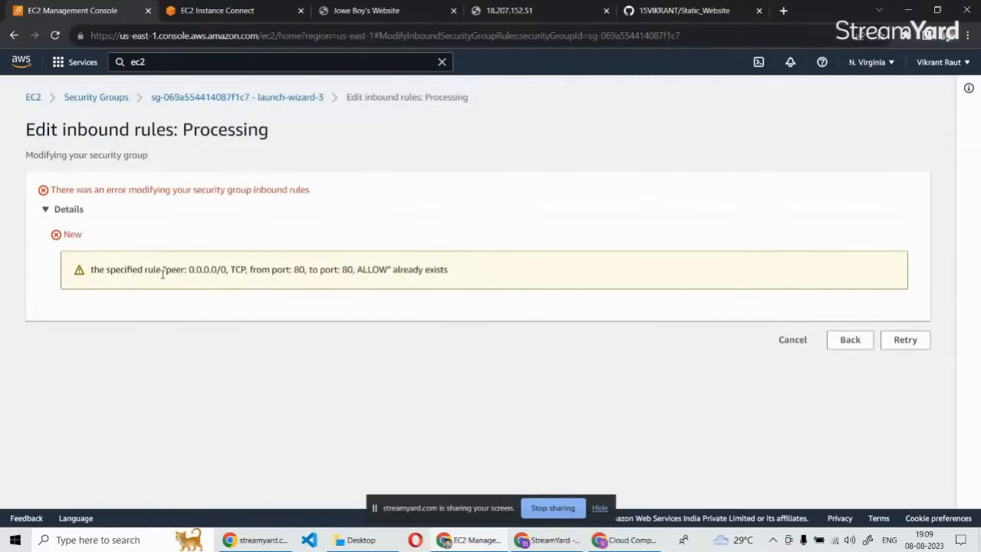
Return to the rule editor, delete all inbound rules from launch-wizard-3 and save the empty rule set.
{"action": "left_click", "coordinate": [845, 341]}
{"action": "left_click", "coordinate": [886, 268]}
{"action": "left_click", "coordinate": [886, 268]}
{"action": "left_click", "coordinate": [886, 268]}
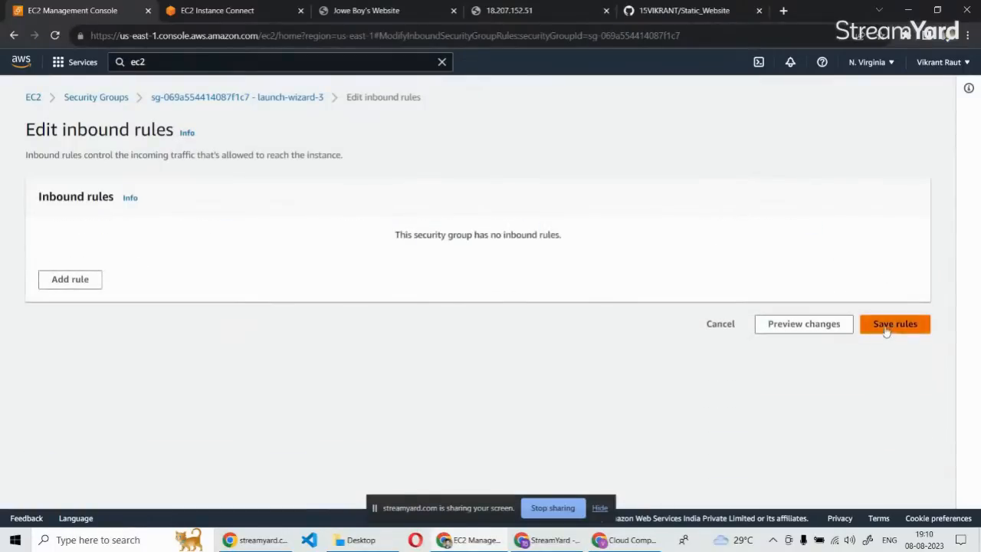
{"action": "left_click", "coordinate": [888, 324]}
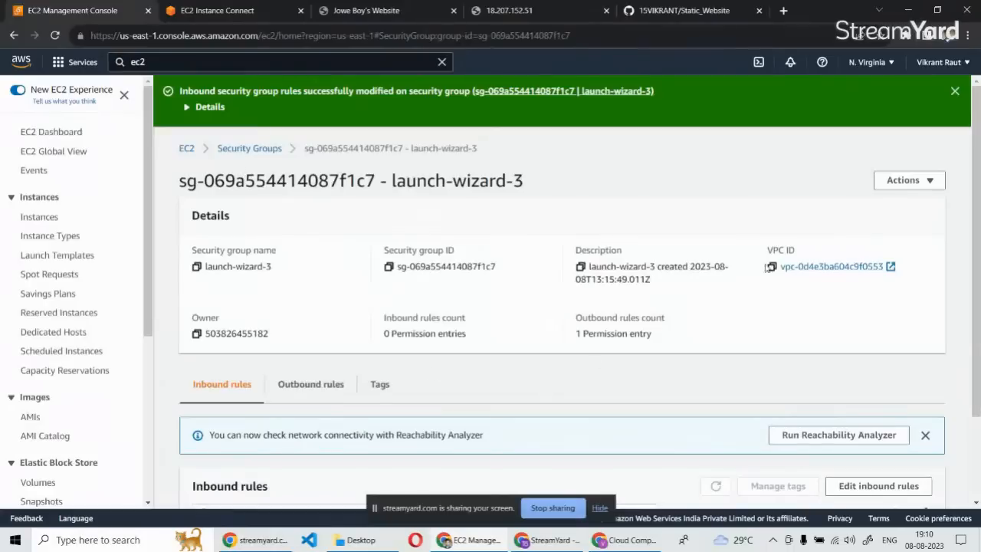
Add an HTTP inbound rule with source Anywhere-IPv4 to launch-wizard-3 and save the rules.
{"action": "scroll", "coordinate": [738, 355], "scroll_direction": "down", "scroll_amount": 2}
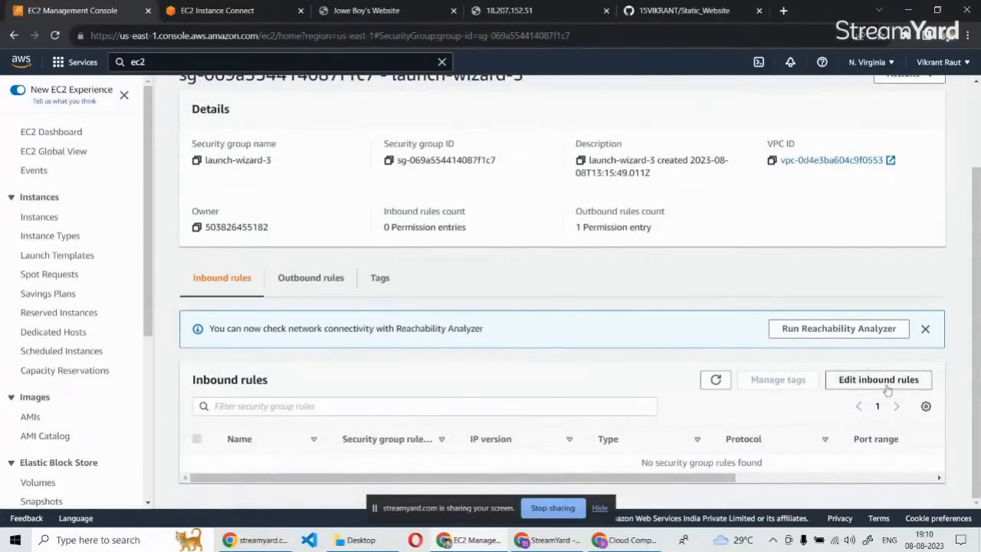
{"action": "left_click", "coordinate": [878, 384]}
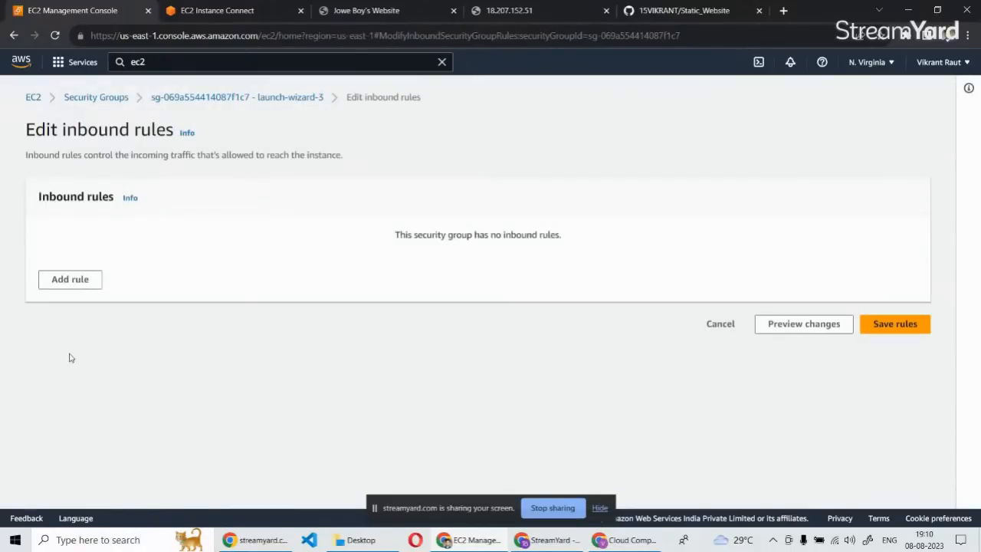
{"action": "left_click", "coordinate": [76, 280]}
{"action": "left_click", "coordinate": [250, 268]}
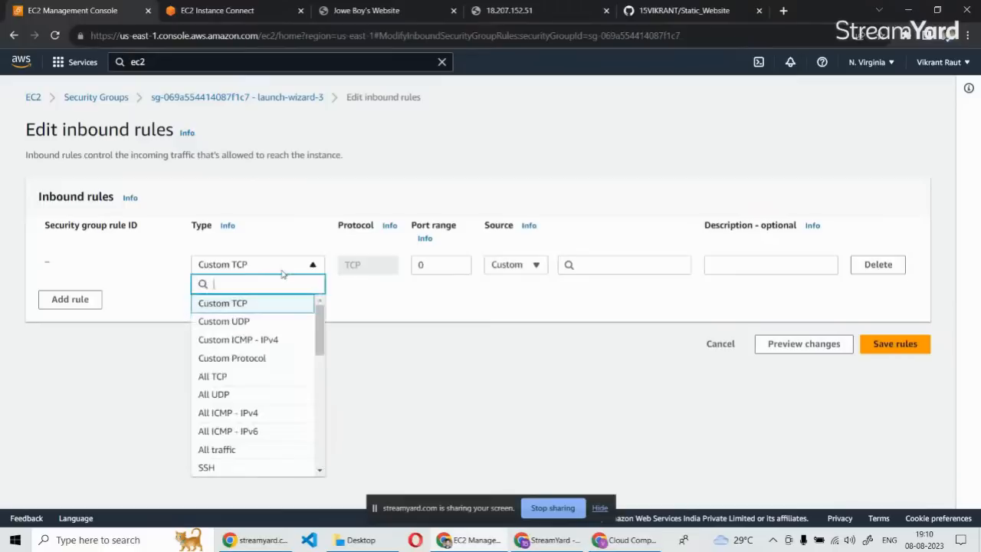
{"action": "type", "text": "htt"}
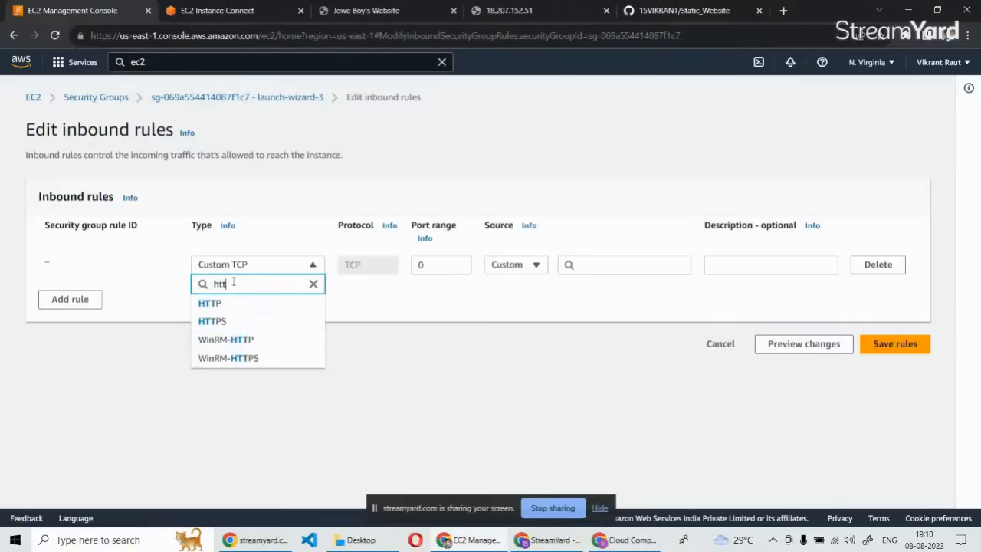
{"action": "key", "text": "Down"}
{"action": "key", "text": "Return"}
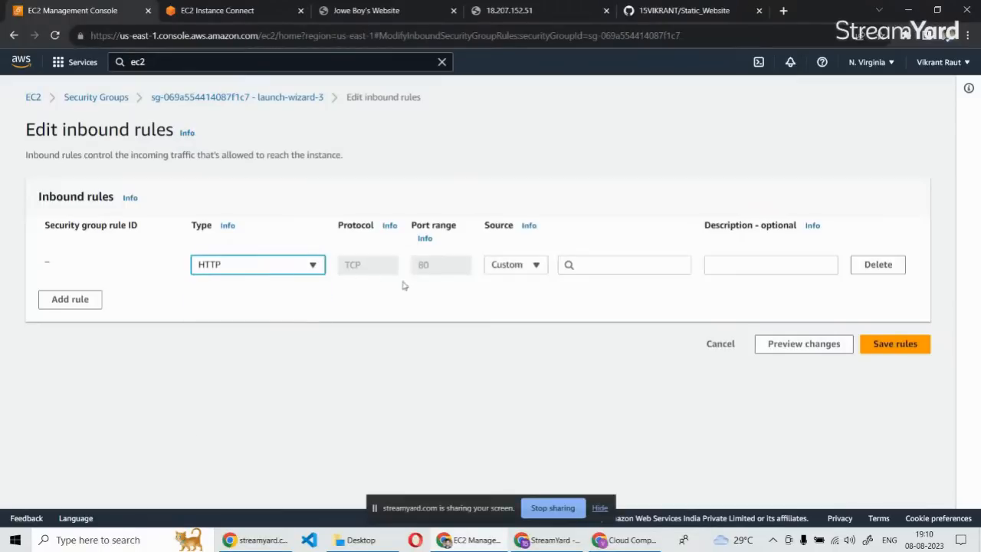
{"action": "left_click", "coordinate": [511, 265]}
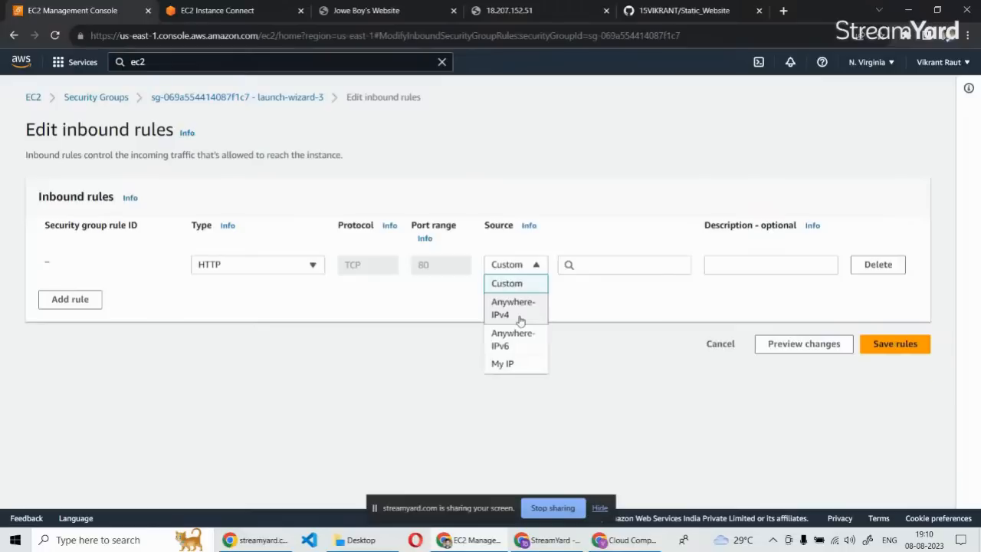
{"action": "left_click", "coordinate": [519, 310]}
{"action": "left_click", "coordinate": [919, 370]}
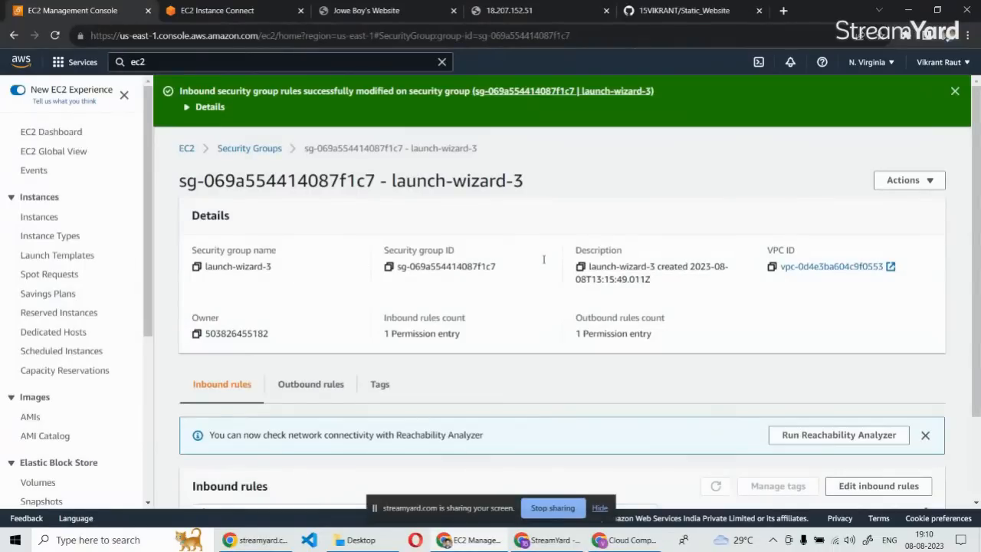
Add a second inbound rule of type HTTPS to the launch-wizard-3 security group.
{"action": "scroll", "coordinate": [543, 260], "scroll_direction": "down", "scroll_amount": 2}
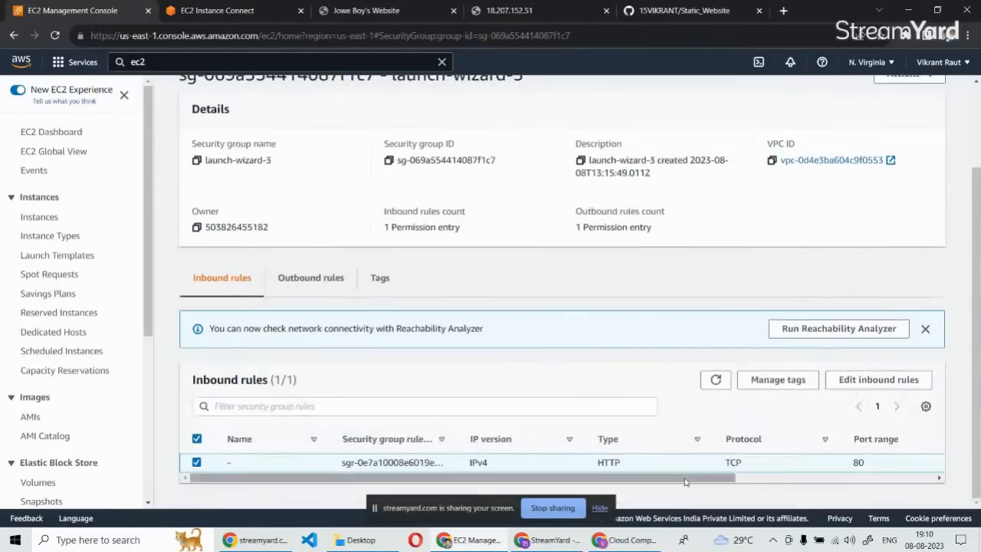
{"action": "left_click", "coordinate": [878, 379]}
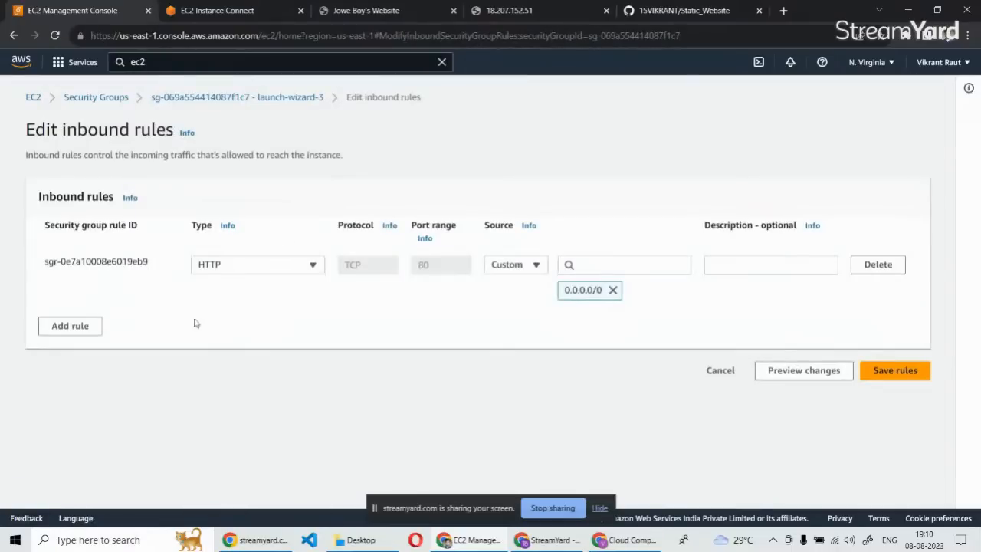
{"action": "left_click", "coordinate": [76, 325]}
{"action": "left_click", "coordinate": [247, 317]}
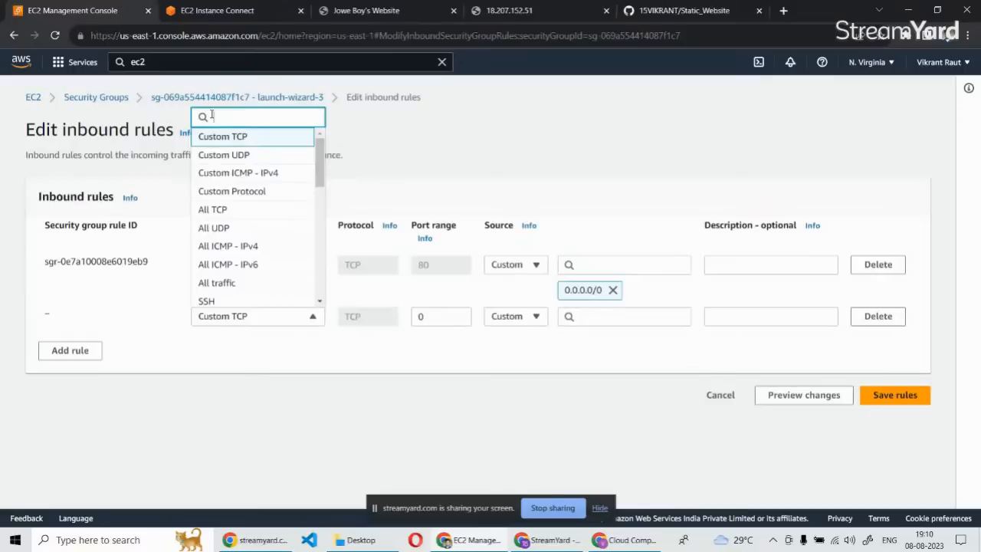
{"action": "type", "text": "hjtt"}
{"action": "key", "text": "BackSpace"}
{"action": "key", "text": "BackSpace"}
{"action": "key", "text": "BackSpace"}
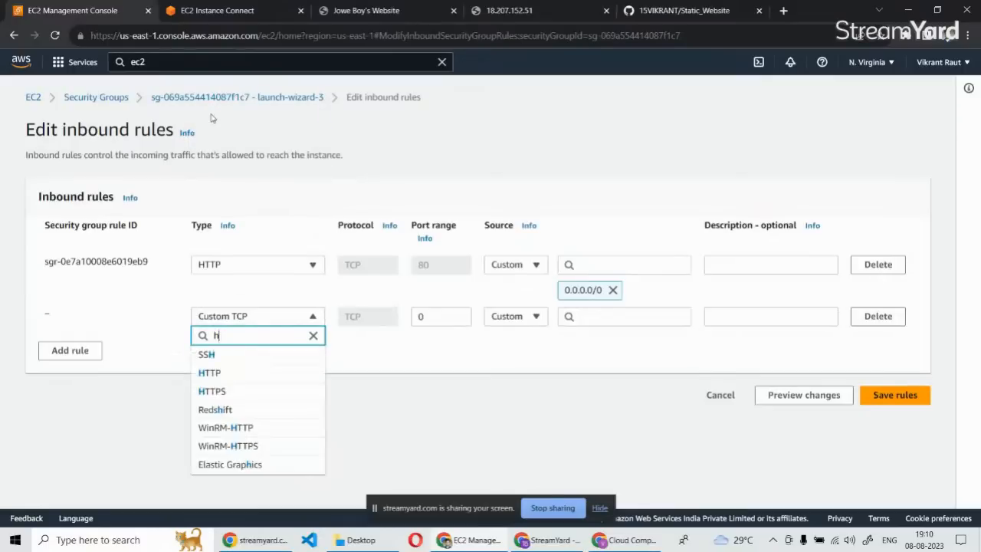
{"action": "type", "text": "tt"}
{"action": "key", "text": "Down"}
{"action": "key", "text": "Down"}
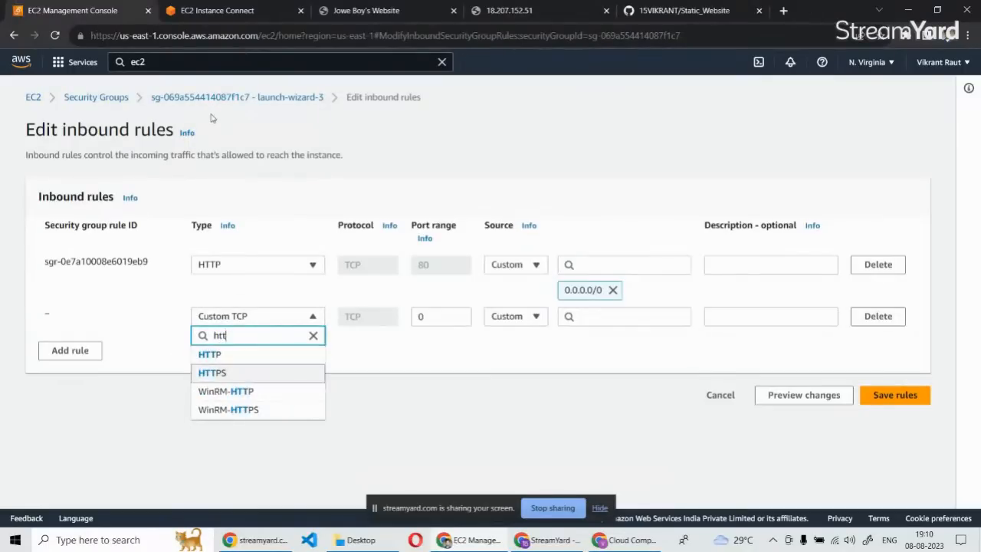
{"action": "key", "text": "Return"}
Set the HTTPS rule's source to Anywhere-IPv4 and save the inbound rules.
{"action": "left_click", "coordinate": [511, 316]}
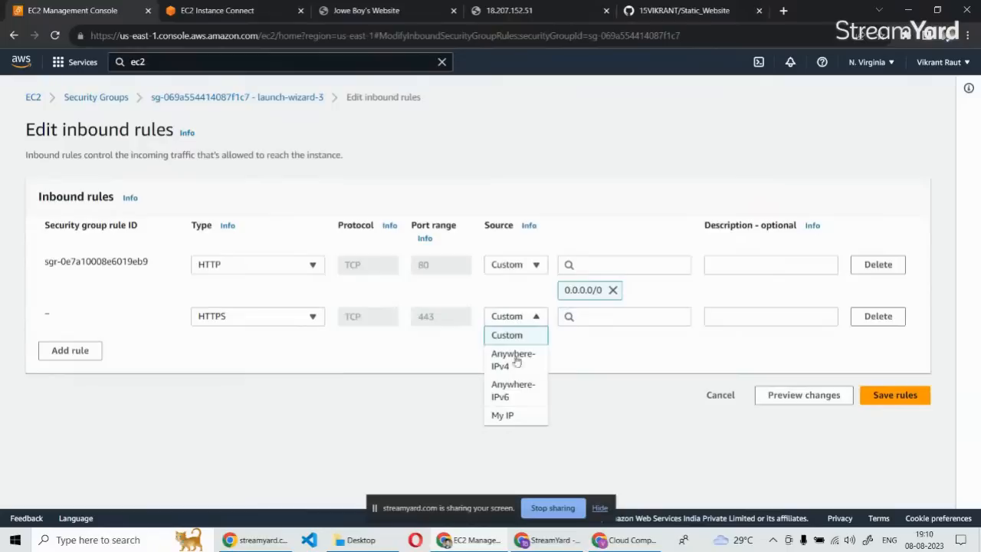
{"action": "left_click", "coordinate": [514, 360]}
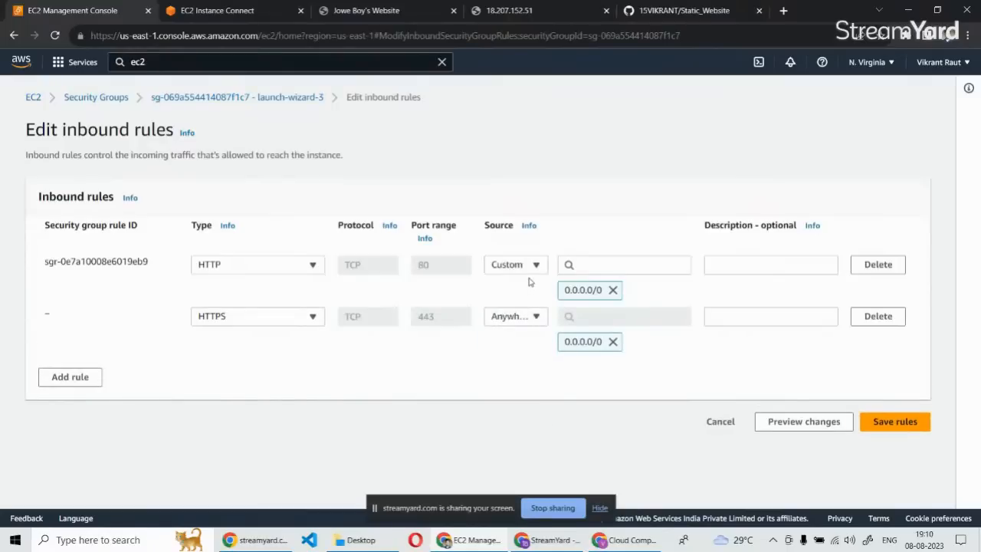
{"action": "left_click", "coordinate": [905, 427]}
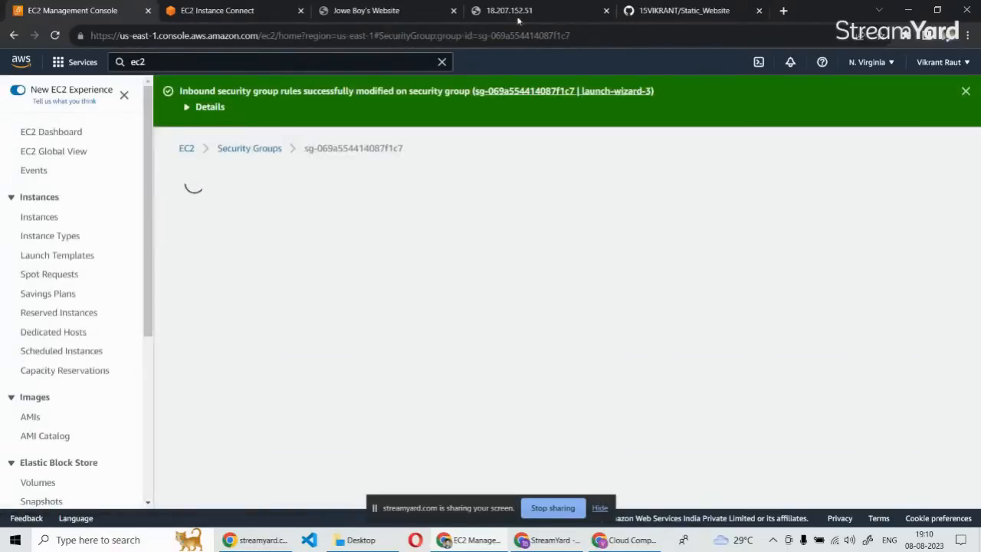
Reload the site at 18.207.152.51 and review the launch-wizard-3 security group while it loads.
{"action": "left_click", "coordinate": [506, 10]}
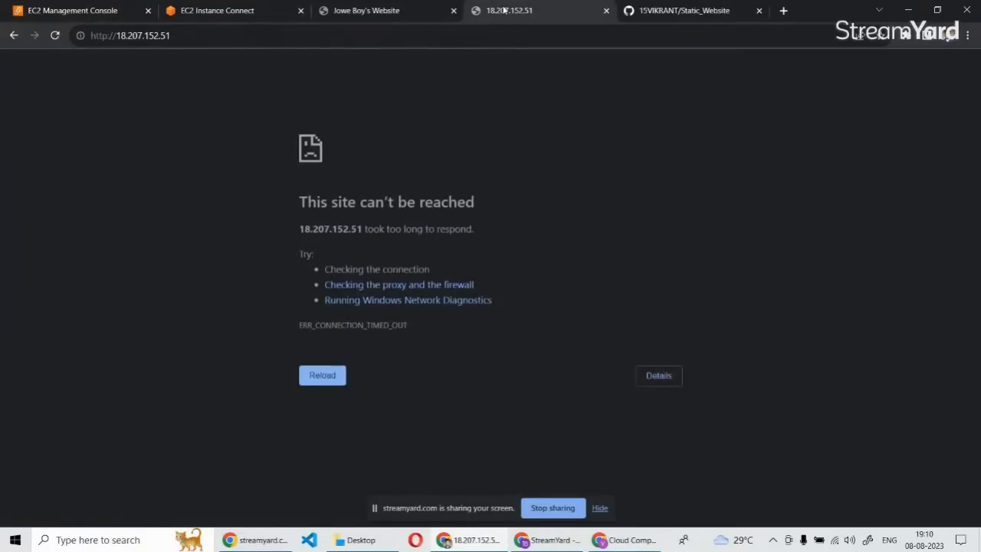
{"action": "left_click", "coordinate": [56, 36]}
{"action": "left_click", "coordinate": [89, 10]}
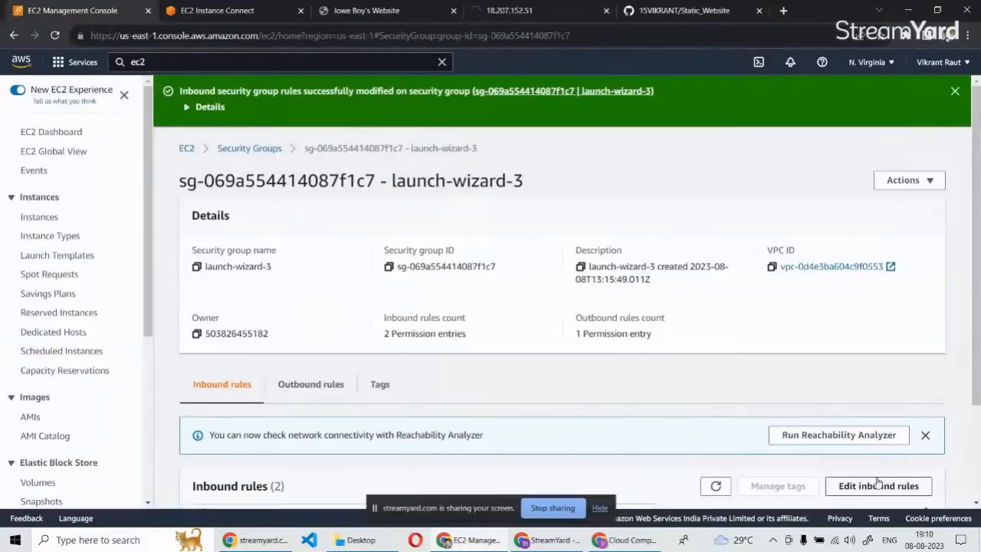
{"action": "scroll", "coordinate": [915, 357], "scroll_direction": "down", "scroll_amount": 2}
{"action": "scroll", "coordinate": [959, 197], "scroll_direction": "up", "scroll_amount": 3}
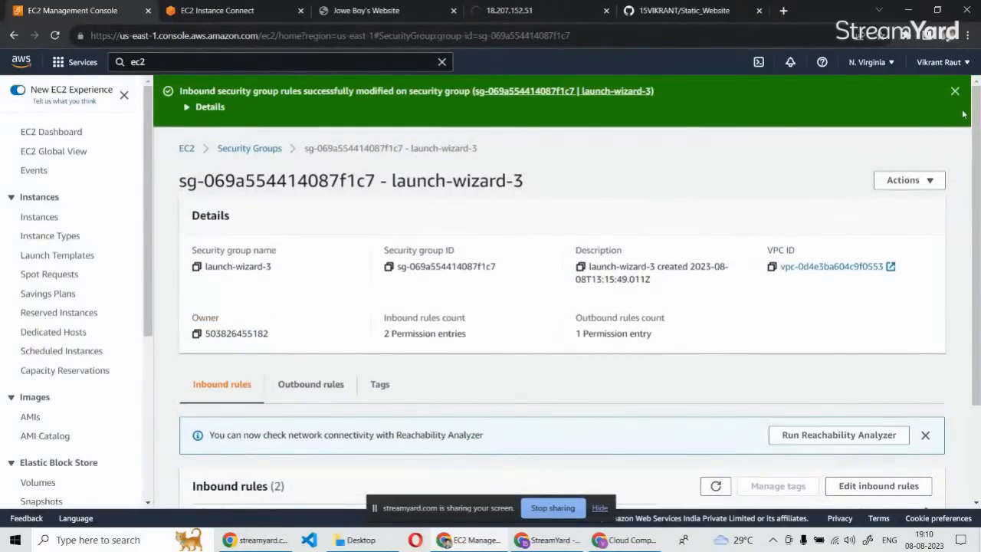
{"action": "left_click", "coordinate": [234, 10]}
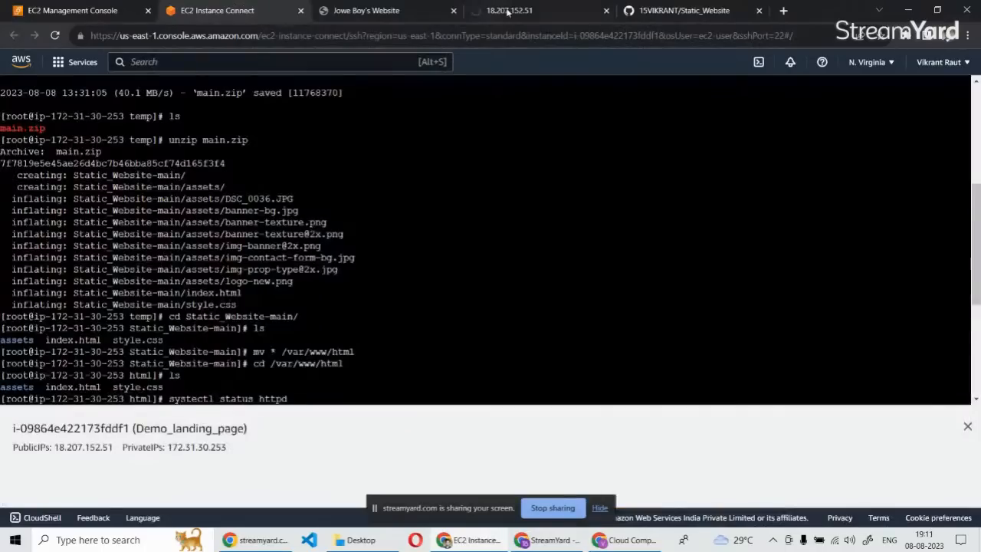
{"action": "left_click", "coordinate": [509, 11]}
{"action": "left_click", "coordinate": [109, 38]}
{"action": "left_click", "coordinate": [111, 36]}
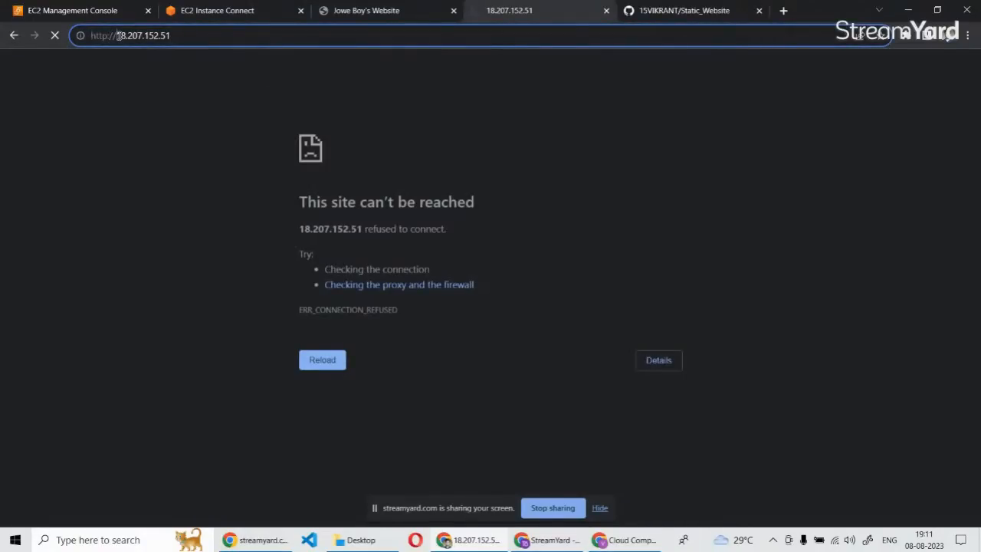
{"action": "key", "text": "Return"}
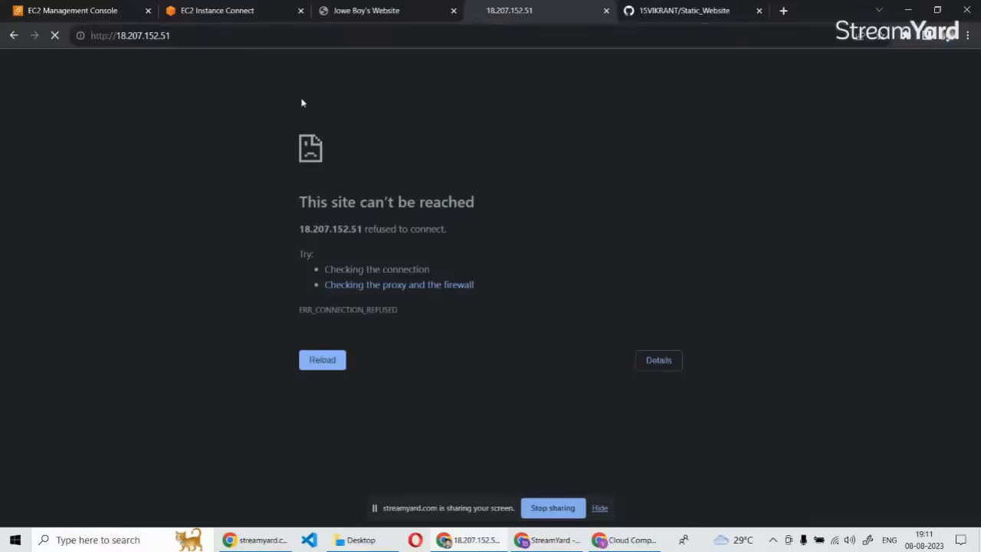
View the connection security details for 18.207.152.51 and close that page.
{"action": "mouse_move", "coordinate": [370, 7]}
{"action": "left_click", "coordinate": [80, 36]}
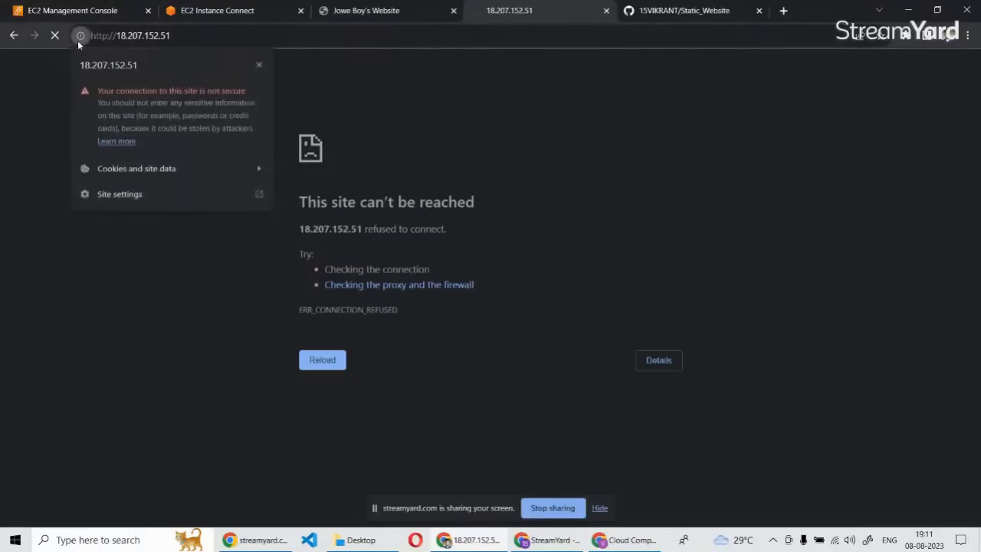
{"action": "left_click", "coordinate": [298, 84]}
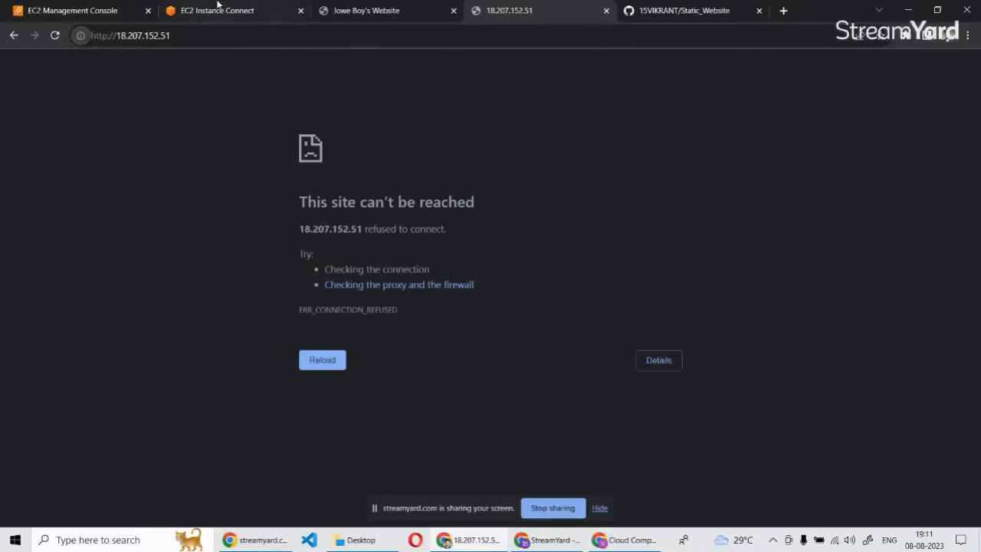
{"action": "left_click", "coordinate": [606, 11]}
Review the latest httpd output in the EC2 Instance Connect terminal and try to reconnect the session by reloading it.
{"action": "left_click", "coordinate": [216, 11]}
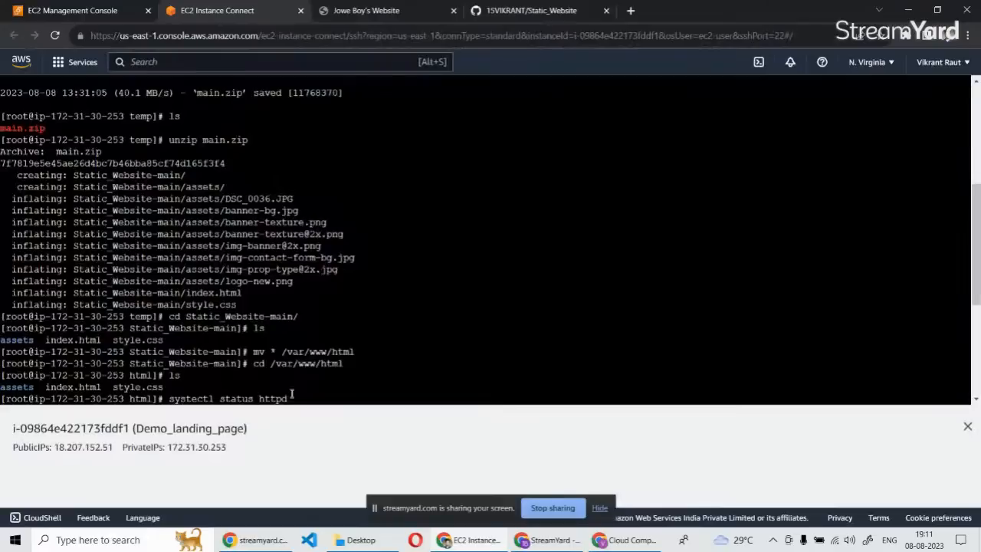
{"action": "scroll", "coordinate": [292, 394], "scroll_direction": "down", "scroll_amount": 3}
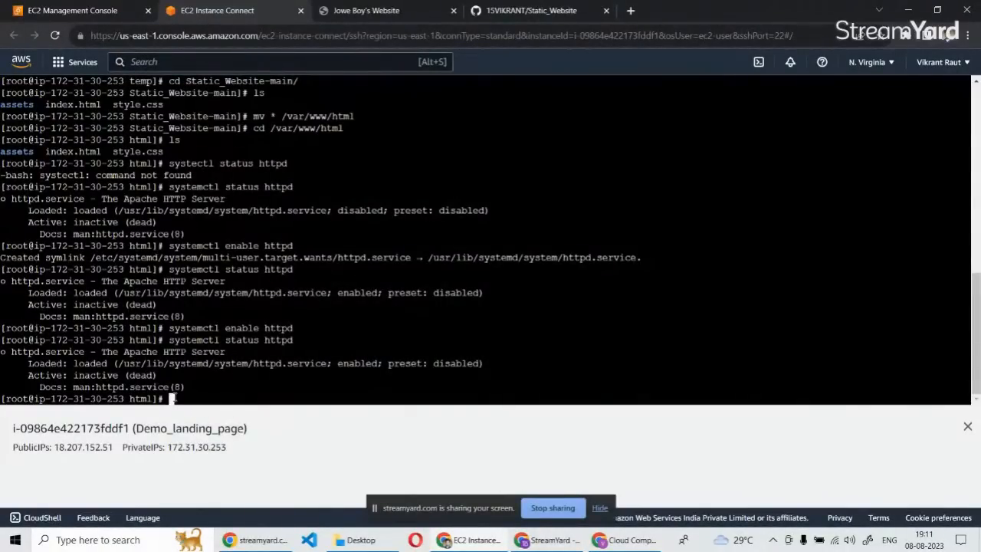
{"action": "left_click", "coordinate": [76, 11]}
{"action": "left_click", "coordinate": [272, 15]}
{"action": "left_click", "coordinate": [368, 9]}
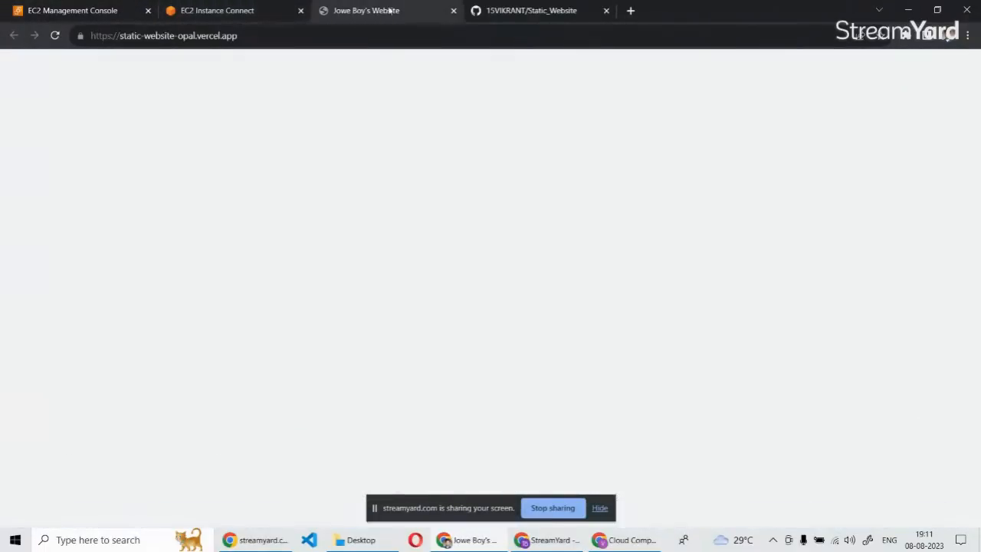
{"action": "left_click", "coordinate": [272, 6]}
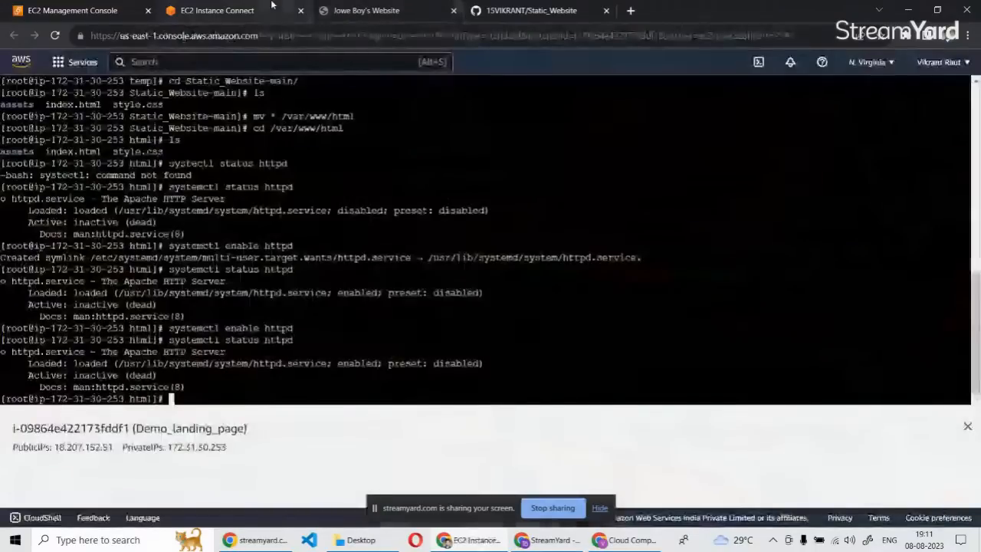
{"action": "left_click", "coordinate": [56, 37]}
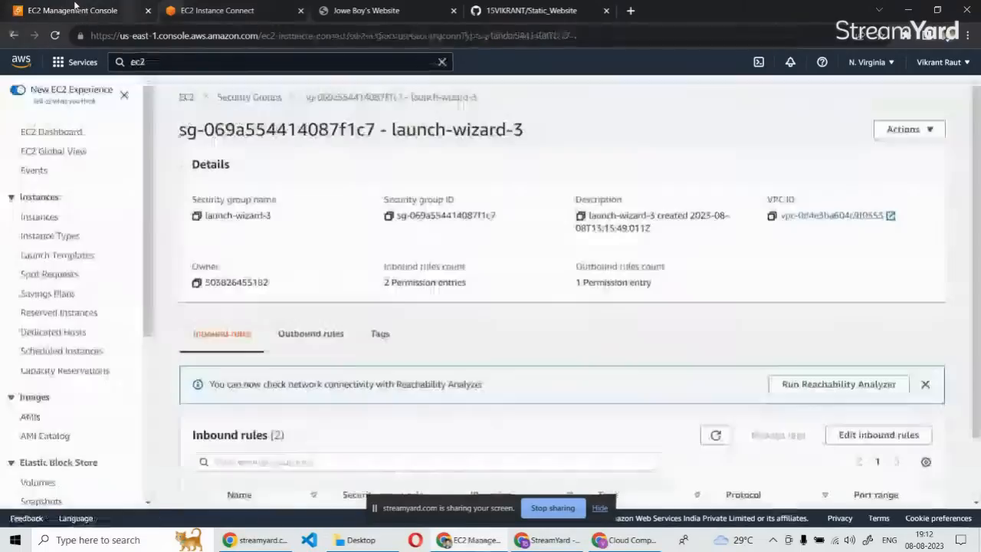
Add an SSH inbound rule with source Anywhere-IPv4 to launch-wizard-3 and save the rules.
{"action": "left_click", "coordinate": [77, 8]}
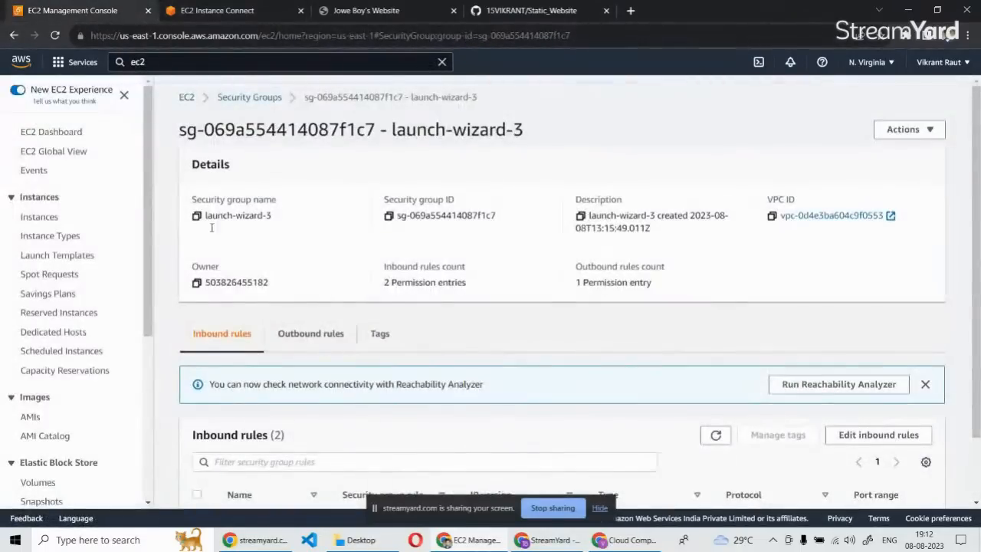
{"action": "scroll", "coordinate": [410, 354], "scroll_direction": "down", "scroll_amount": 1}
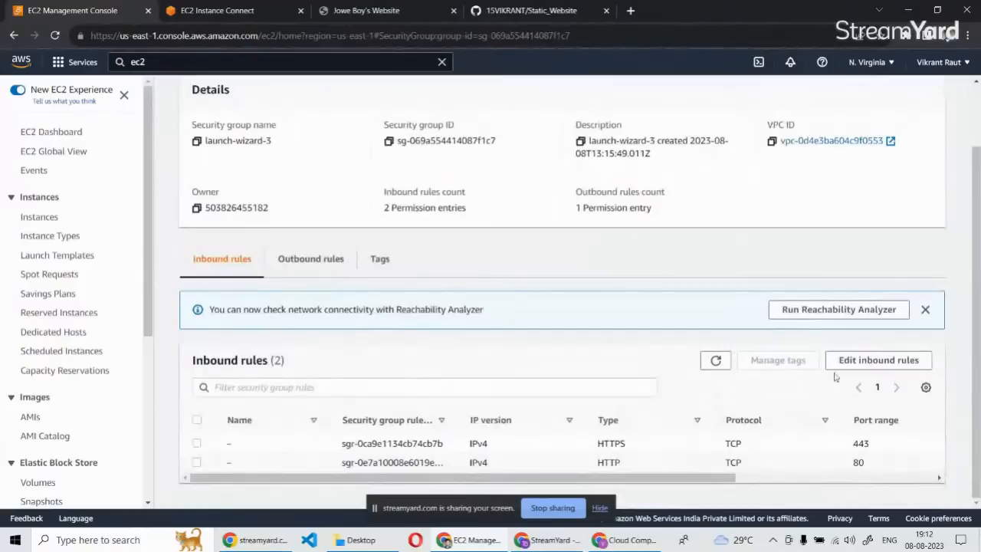
{"action": "left_click", "coordinate": [849, 363]}
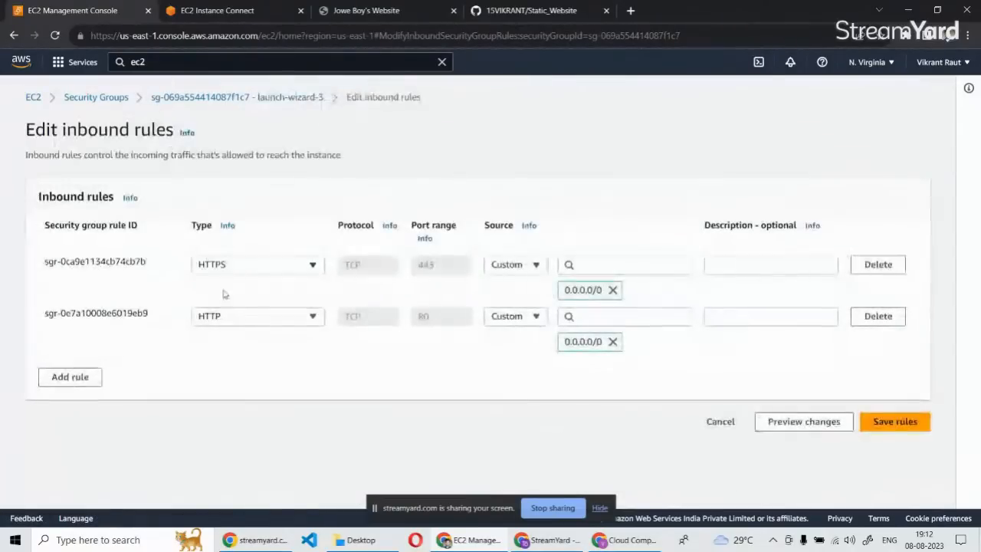
{"action": "left_click", "coordinate": [70, 377]}
{"action": "left_click", "coordinate": [223, 368]}
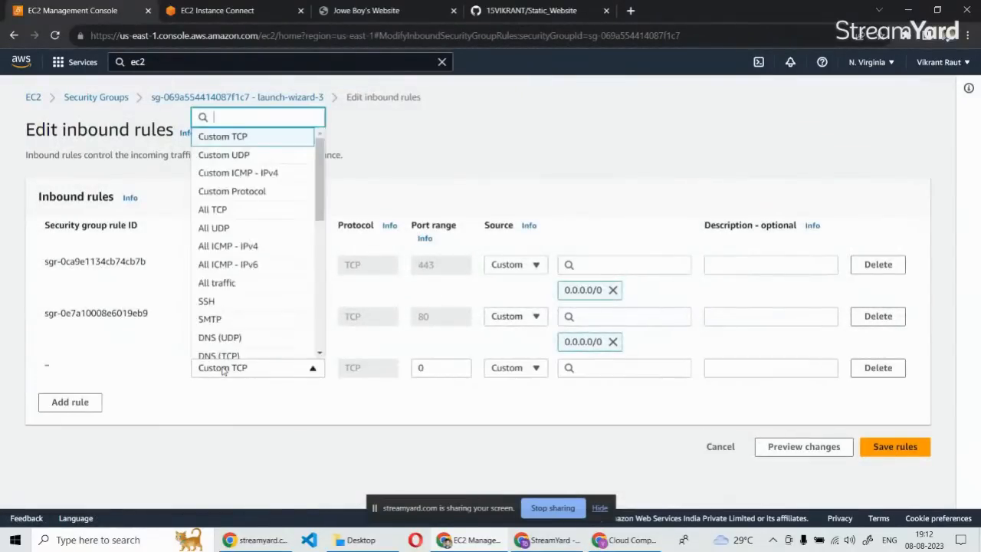
{"action": "left_click", "coordinate": [209, 301]}
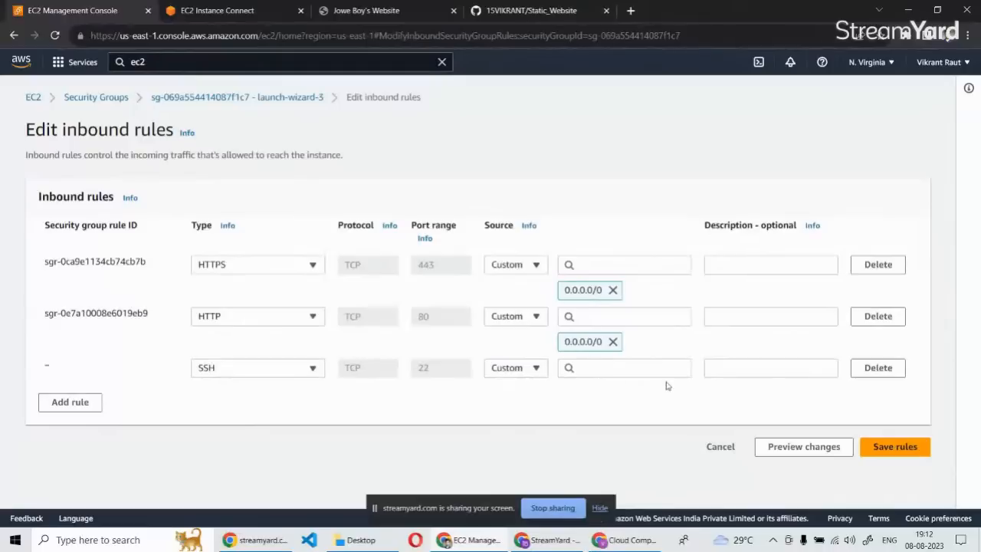
{"action": "left_click", "coordinate": [525, 377]}
{"action": "left_click", "coordinate": [517, 409]}
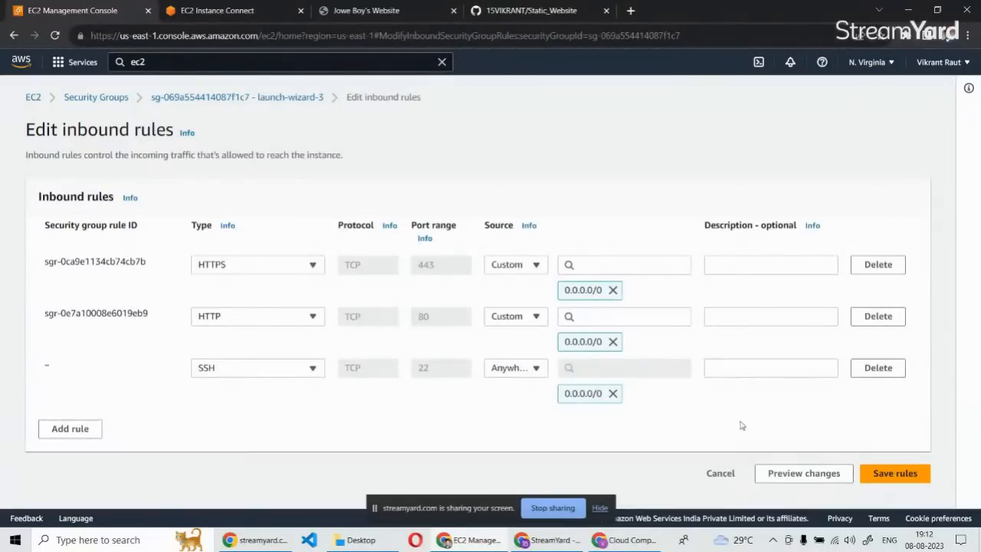
{"action": "left_click", "coordinate": [889, 473]}
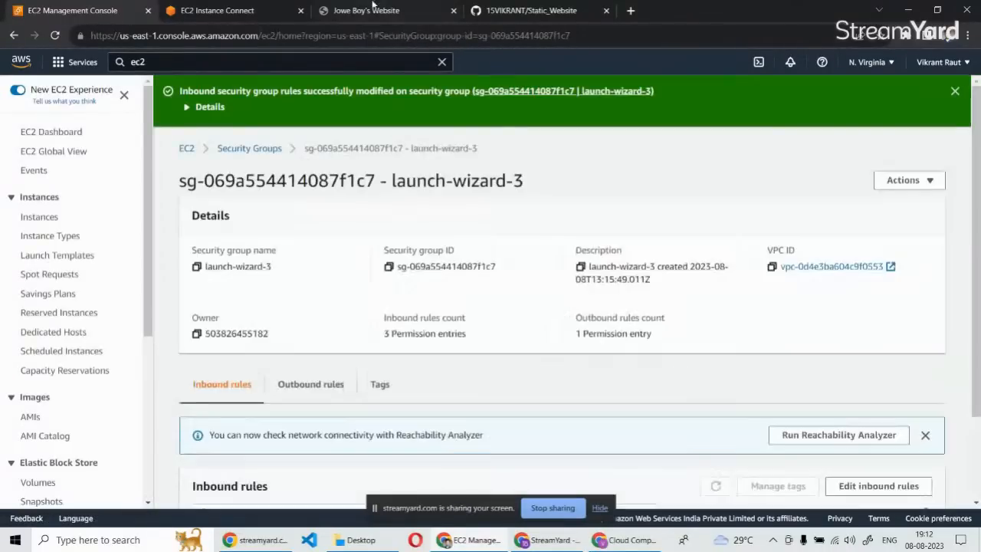
Reconnect the EC2 Instance Connect session and check the web server with "systemctl status httpd".
{"action": "left_click", "coordinate": [211, 10]}
{"action": "left_click", "coordinate": [56, 35]}
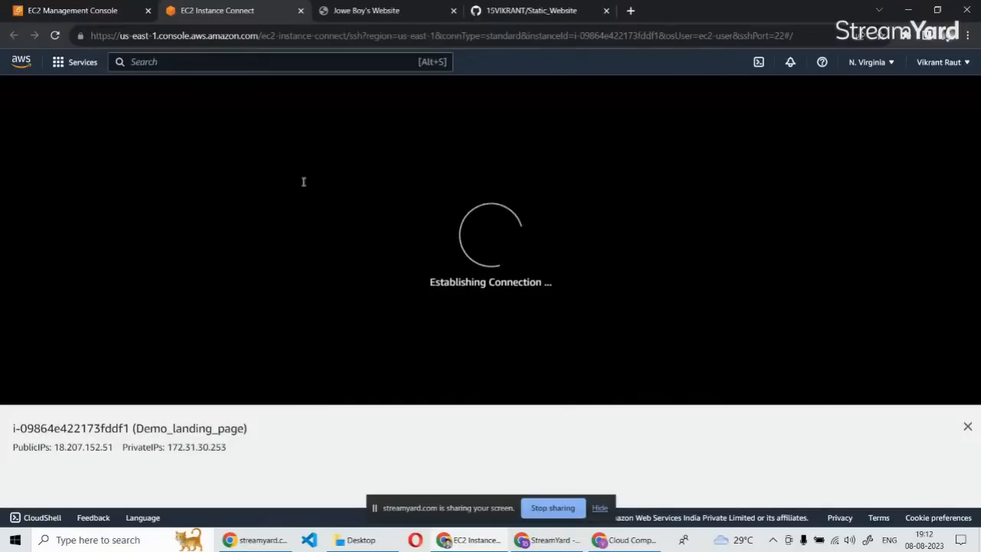
{"action": "left_click", "coordinate": [184, 213]}
{"action": "type", "text": "systemctl st"}
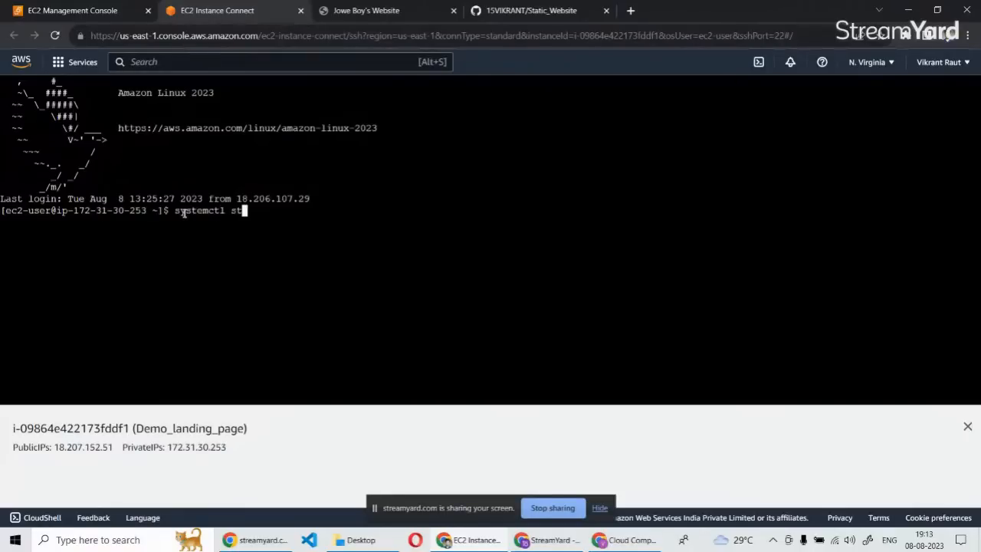
{"action": "type", "text": "atus httpd"}
{"action": "key", "text": "Return"}
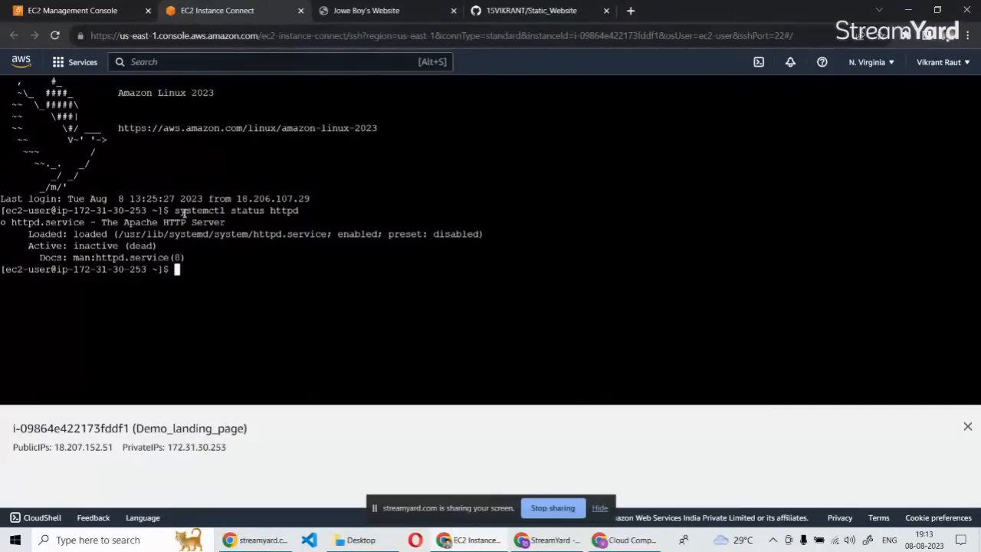
Try to enable the web server service by running "systemctl enable htttpd" as ec2-user.
{"action": "type", "text": "systemctl enabl"}
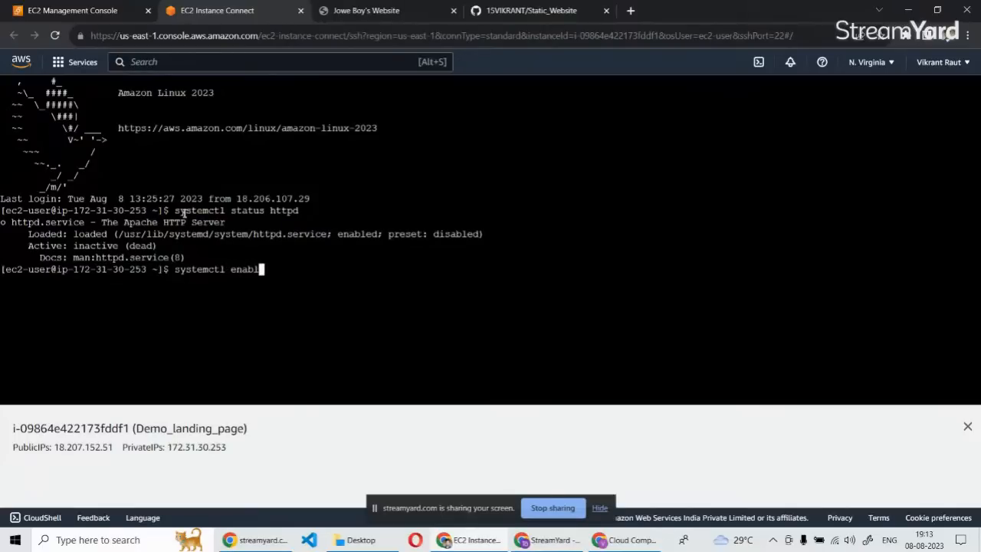
{"action": "type", "text": "e htttpd"}
{"action": "key", "text": "Return"}
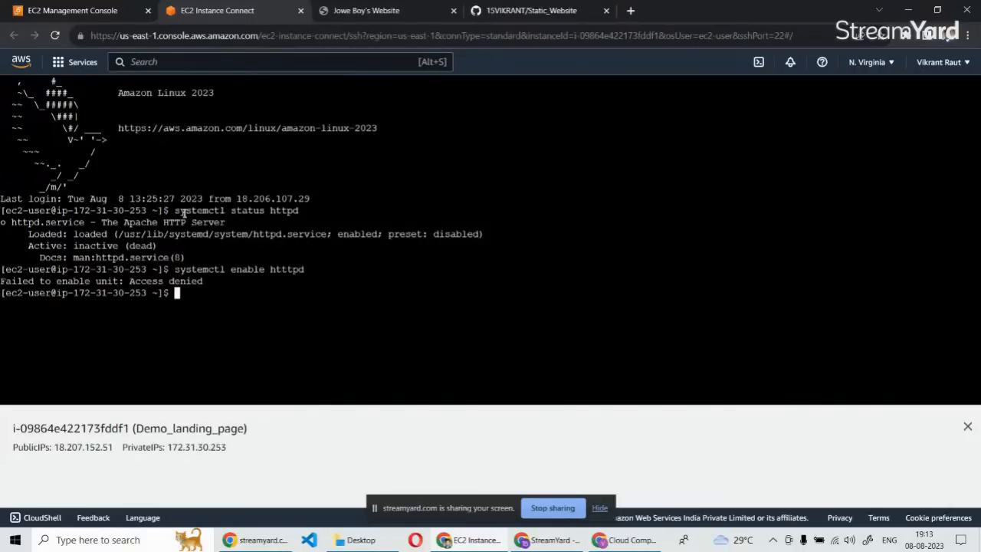
Recall the previous command and try running "systemctl enable htttpd" once more.
{"action": "key", "text": "Up"}
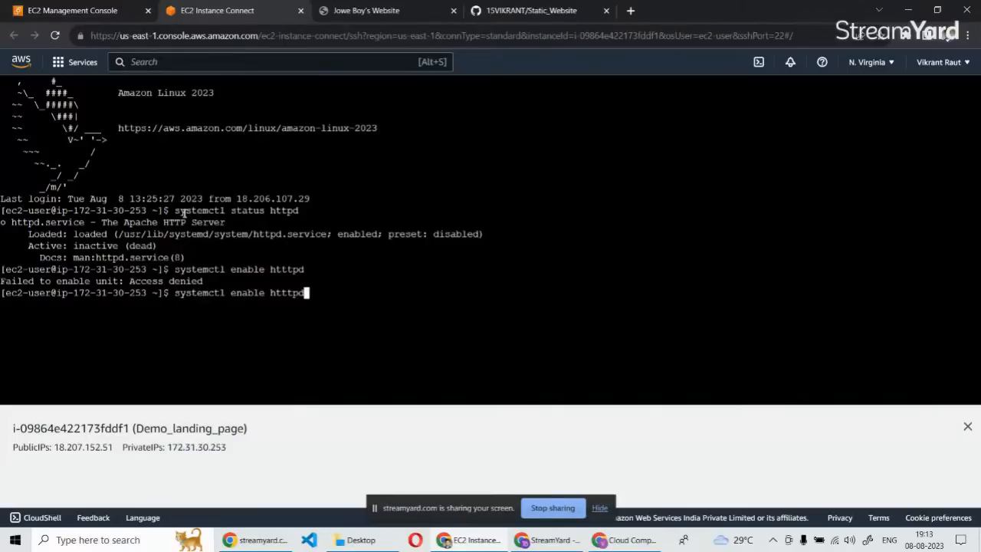
{"action": "key", "text": "Left"}
{"action": "key", "text": "Left"}
{"action": "key", "text": "Left"}
{"action": "key", "text": "Left"}
{"action": "key", "text": "Left"}
{"action": "key", "text": "Left"}
{"action": "key", "text": "Left"}
{"action": "key", "text": "Left"}
{"action": "key", "text": "Left"}
{"action": "key", "text": "Left"}
{"action": "key", "text": "Left"}
{"action": "key", "text": "Left"}
{"action": "key", "text": "Left"}
{"action": "key", "text": "Left"}
{"action": "key", "text": "Left"}
{"action": "key", "text": "Left"}
{"action": "key", "text": "Left"}
{"action": "key", "text": "Left"}
{"action": "key", "text": "Left"}
{"action": "key", "text": "Left"}
{"action": "key", "text": "Right"}
{"action": "key", "text": "Right"}
{"action": "key", "text": "Right"}
{"action": "key", "text": "Right"}
{"action": "key", "text": "Right"}
{"action": "key", "text": "Right"}
{"action": "key", "text": "Right"}
{"action": "key", "text": "Right"}
{"action": "key", "text": "Right"}
{"action": "key", "text": "Right"}
{"action": "key", "text": "Right"}
{"action": "key", "text": "Right"}
{"action": "key", "text": "Right"}
{"action": "key", "text": "Right"}
{"action": "key", "text": "End"}
{"action": "key", "text": "Return"}
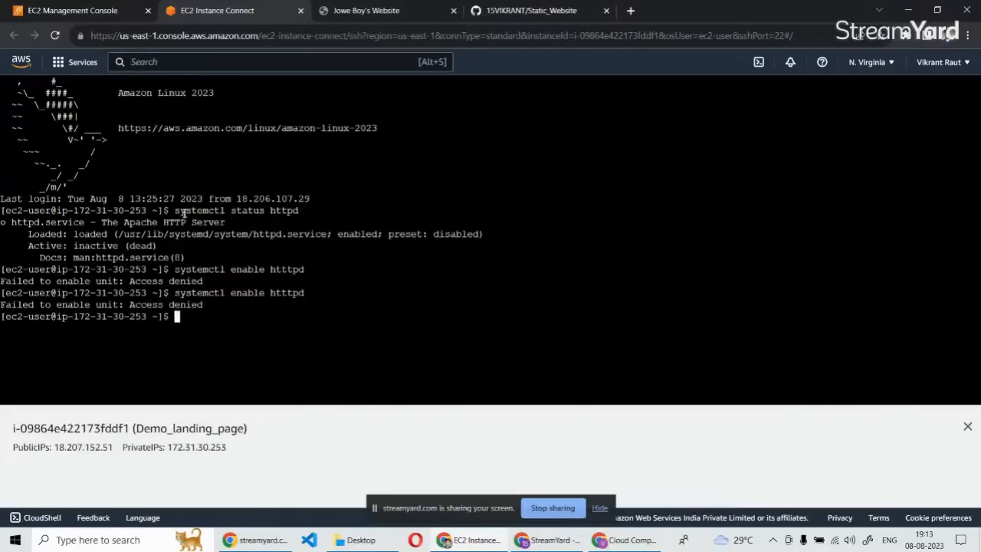
Correct the recalled command's service name and try running "systemctl enable httpd" as ec2-user.
{"action": "key", "text": "Up"}
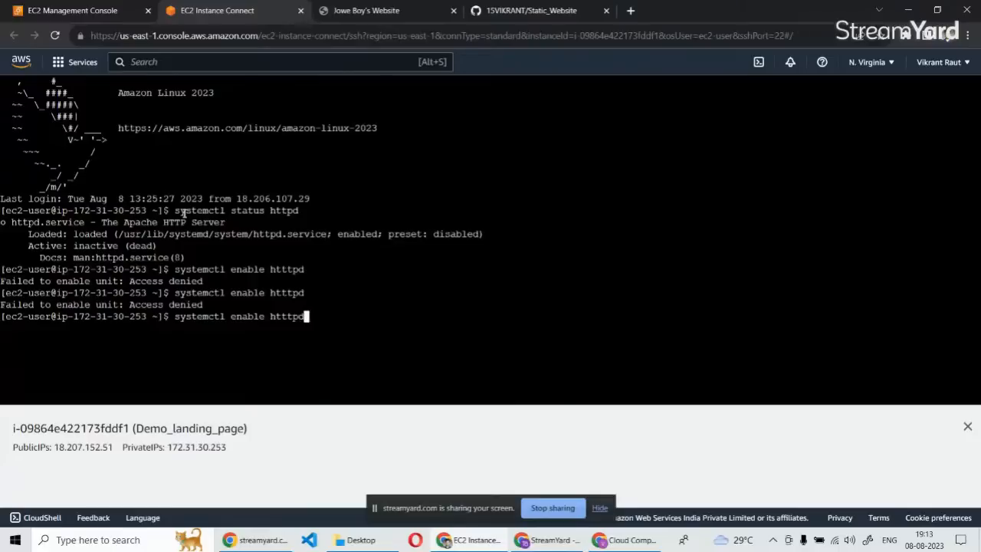
{"action": "key", "text": "Left"}
{"action": "key", "text": "Left"}
{"action": "key", "text": "BackSpace"}
{"action": "key", "text": "Return"}
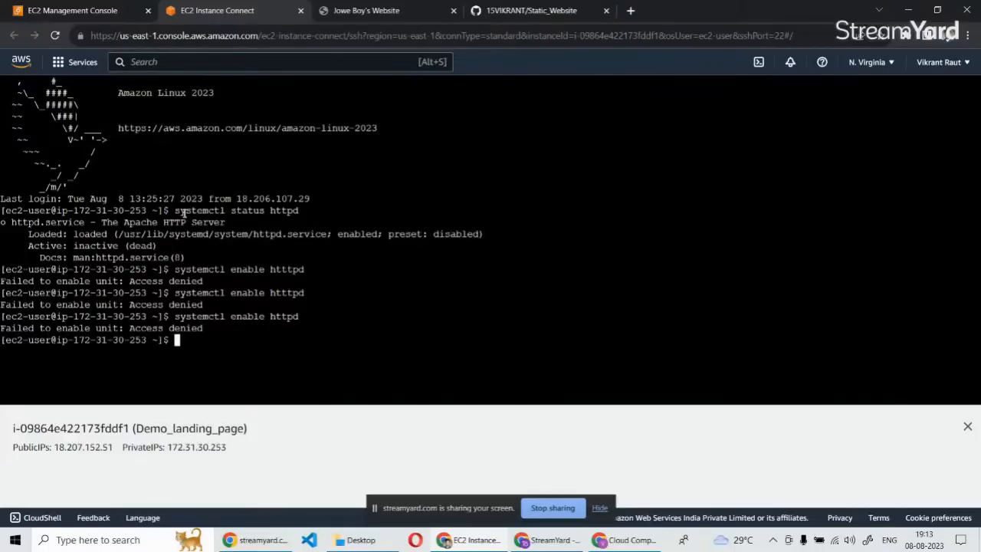
Enter "systemctl enable httpd" afresh as ec2-user and try to enable the Apache service again.
{"action": "type", "text": "sys"}
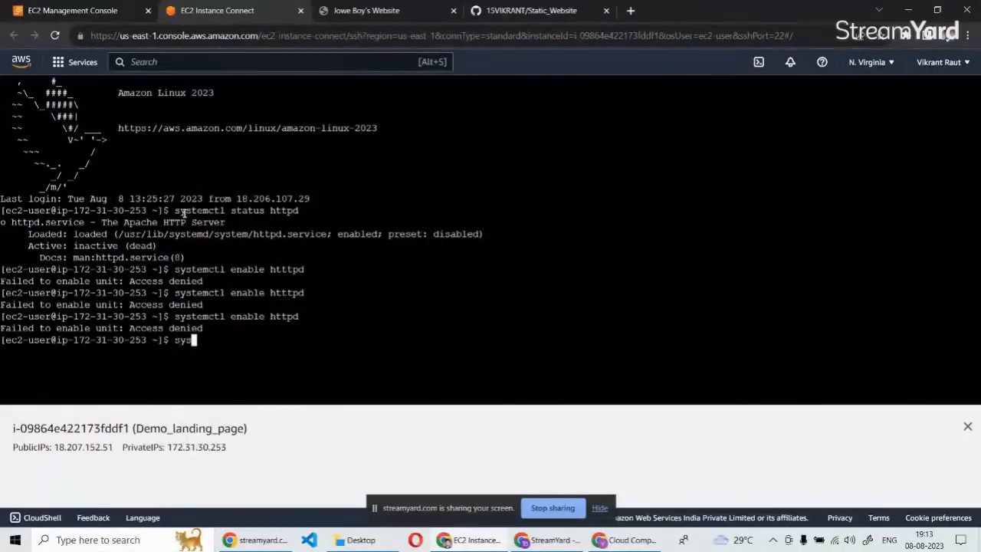
{"action": "type", "text": "temctl enable h"}
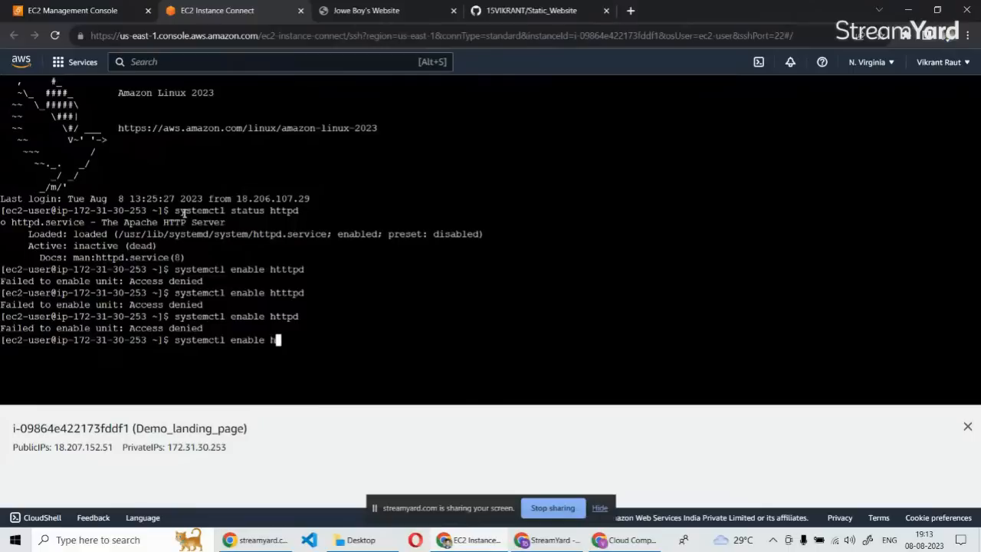
{"action": "type", "text": "ttpd"}
{"action": "key", "text": "Return"}
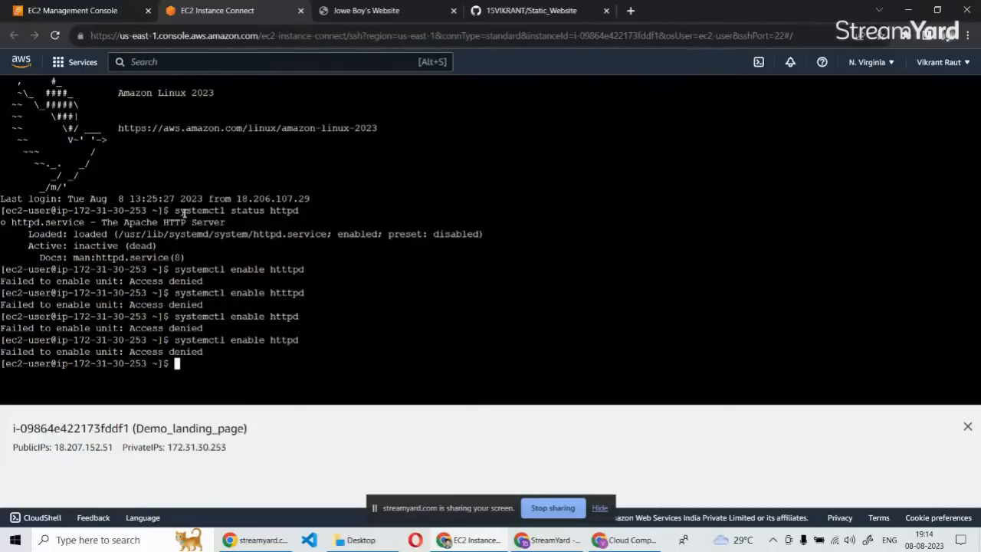
Discard the recalled enable command and switch to the root user with "sudo su -".
{"action": "key", "text": "Up"}
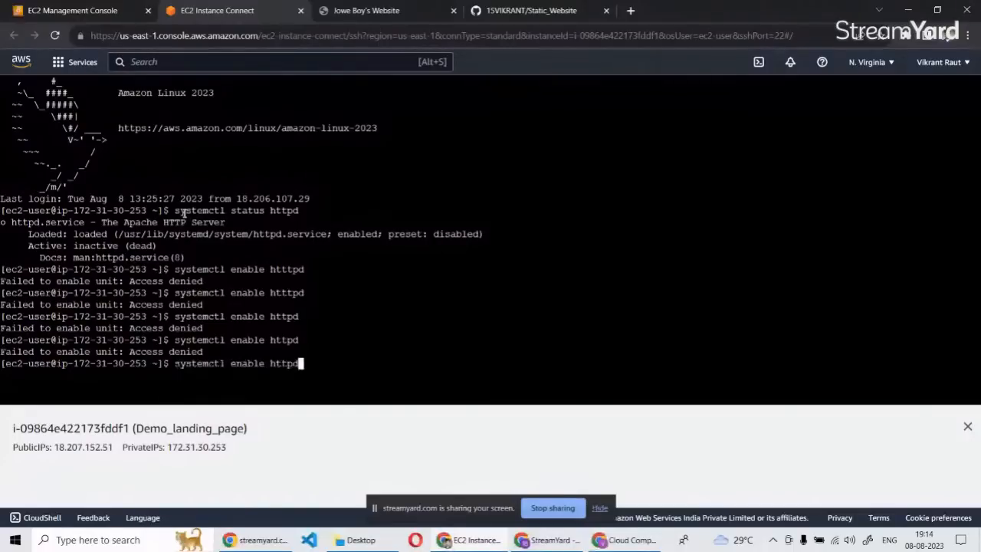
{"action": "key", "text": "BackSpace"}
{"action": "key", "text": "BackSpace"}
{"action": "key", "text": "BackSpace"}
{"action": "key", "text": "BackSpace"}
{"action": "key", "text": "BackSpace"}
{"action": "key", "text": "BackSpace"}
{"action": "key", "text": "BackSpace"}
{"action": "key", "text": "BackSpace"}
{"action": "key", "text": "BackSpace"}
{"action": "key", "text": "BackSpace"}
{"action": "key", "text": "BackSpace"}
{"action": "key", "text": "BackSpace"}
{"action": "key", "text": "BackSpace"}
{"action": "key", "text": "BackSpace"}
{"action": "key", "text": "BackSpace"}
{"action": "key", "text": "BackSpace"}
{"action": "key", "text": "BackSpace"}
{"action": "key", "text": "BackSpace"}
{"action": "key", "text": "BackSpace"}
{"action": "key", "text": "BackSpace"}
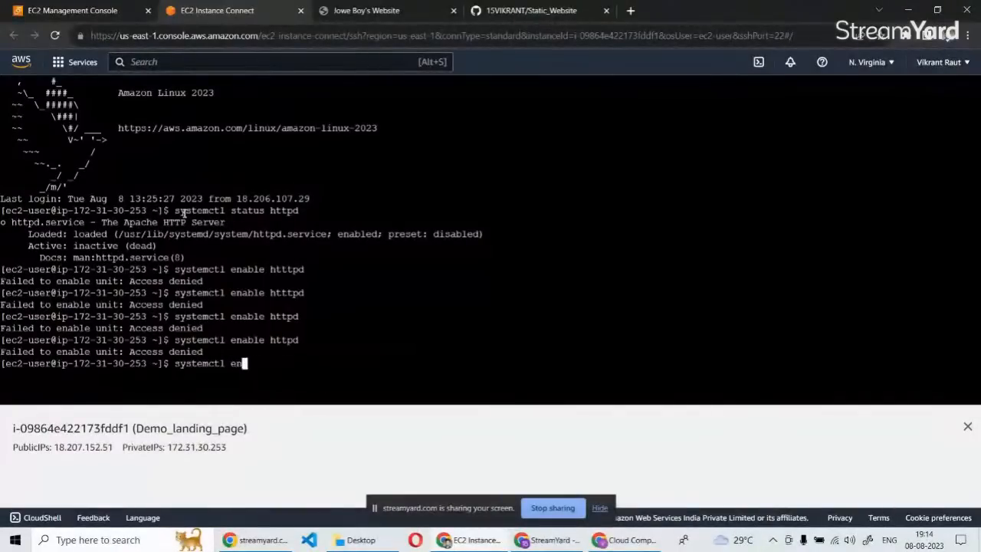
{"action": "type", "text": "sudo "}
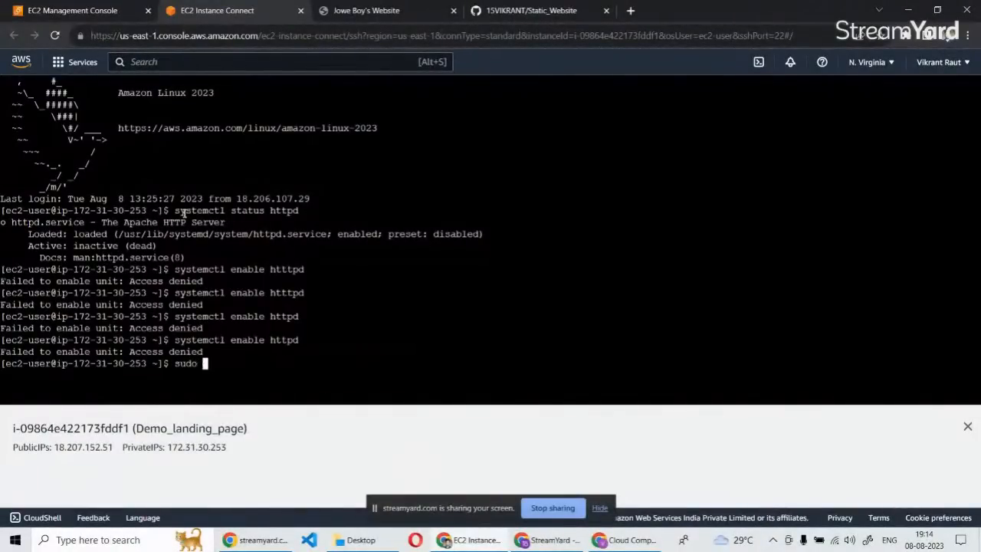
{"action": "type", "text": "su -"}
{"action": "key", "text": "Return"}
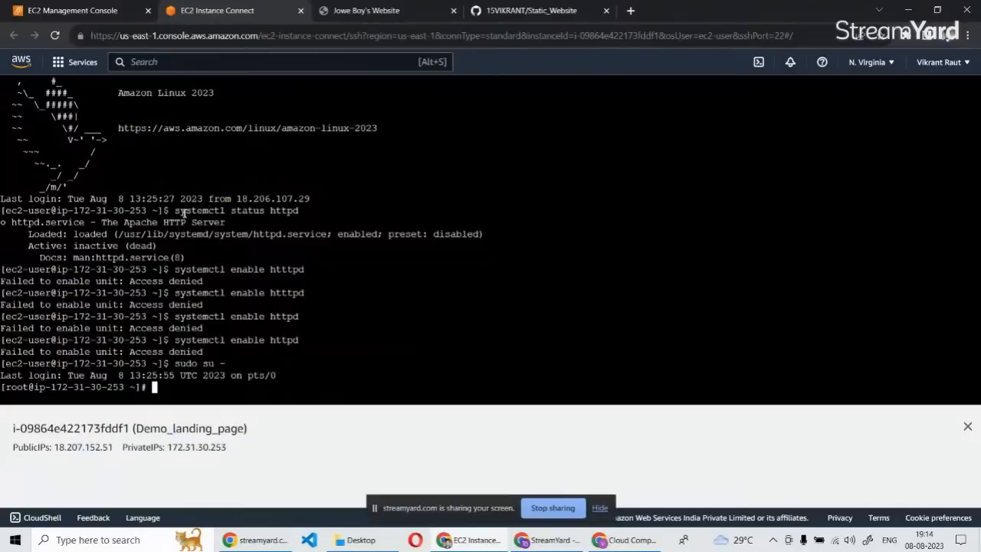
Enable the Apache service as root by running "systemctl enable httpd".
{"action": "type", "text": "system"}
{"action": "key", "text": "BackSpace"}
{"action": "type", "text": "ctl enable"}
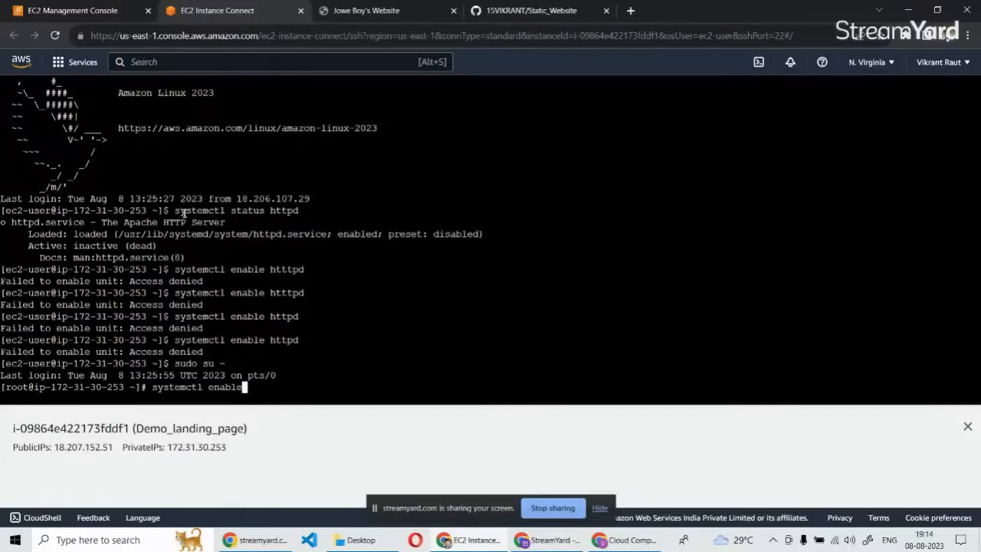
{"action": "type", "text": "httpd"}
{"action": "key", "text": "Return"}
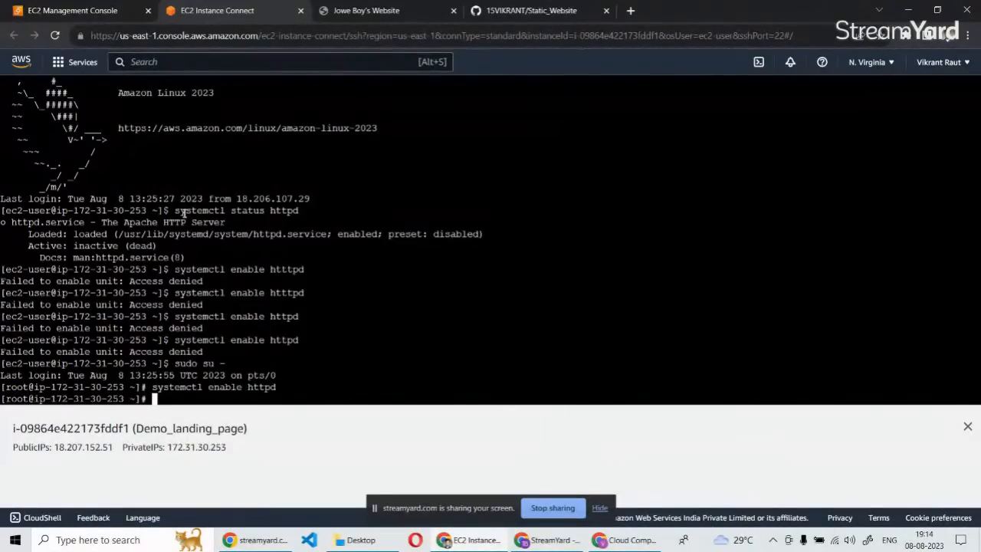
Check the Apache service as root with "systemctl status httpd".
{"action": "type", "text": "systemctl status https"}
{"action": "key", "text": "BackSpace"}
{"action": "type", "text": "d"}
{"action": "key", "text": "Return"}
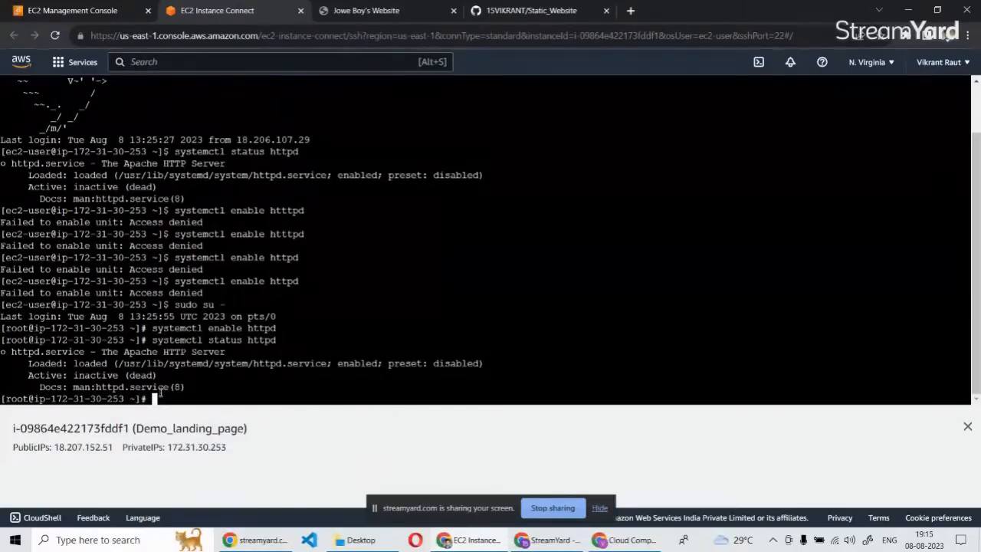
Load the instance's public IP 18.207.152.51 in a new browser tab beside the terminal session, retry it, and return to the terminal.
{"action": "left_click", "coordinate": [351, 8]}
{"action": "left_click", "coordinate": [233, 7]}
{"action": "left_click_drag", "start_coordinate": [54, 448], "coordinate": [114, 448]}
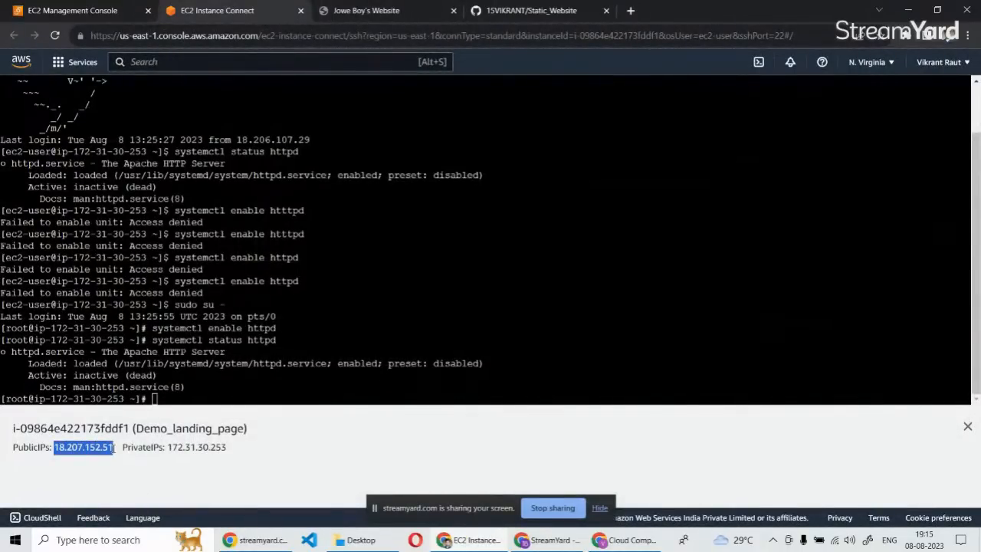
{"action": "key", "text": "ctrl+c"}
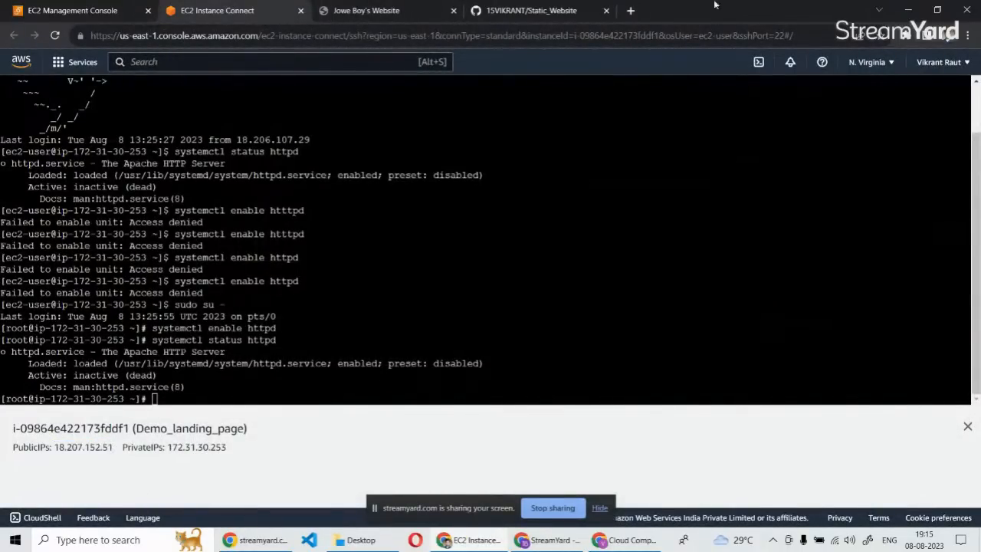
{"action": "left_click", "coordinate": [631, 10]}
{"action": "key", "text": "ctrl+v"}
{"action": "key", "text": "Return"}
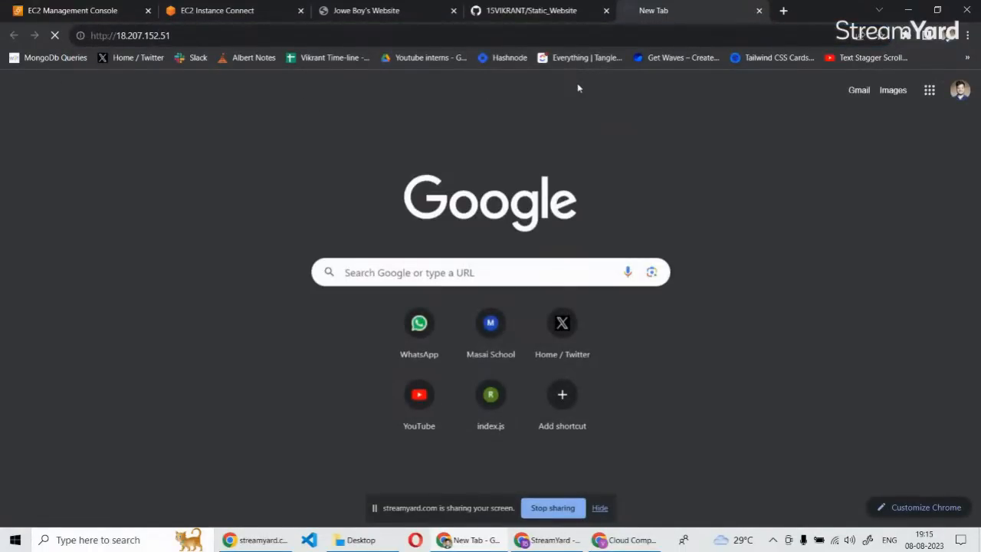
{"action": "left_click_drag", "start_coordinate": [653, 10], "coordinate": [341, 10]}
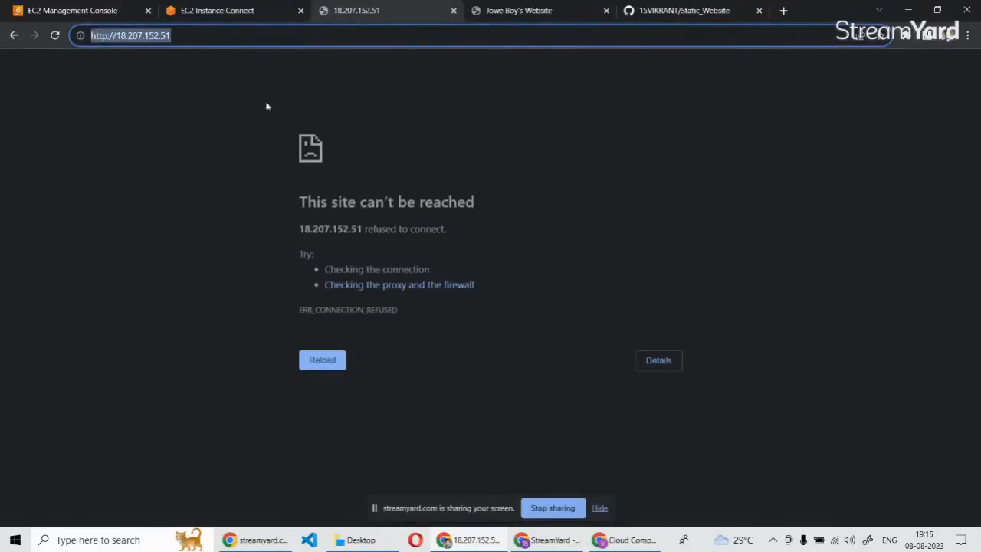
{"action": "key", "text": "Return"}
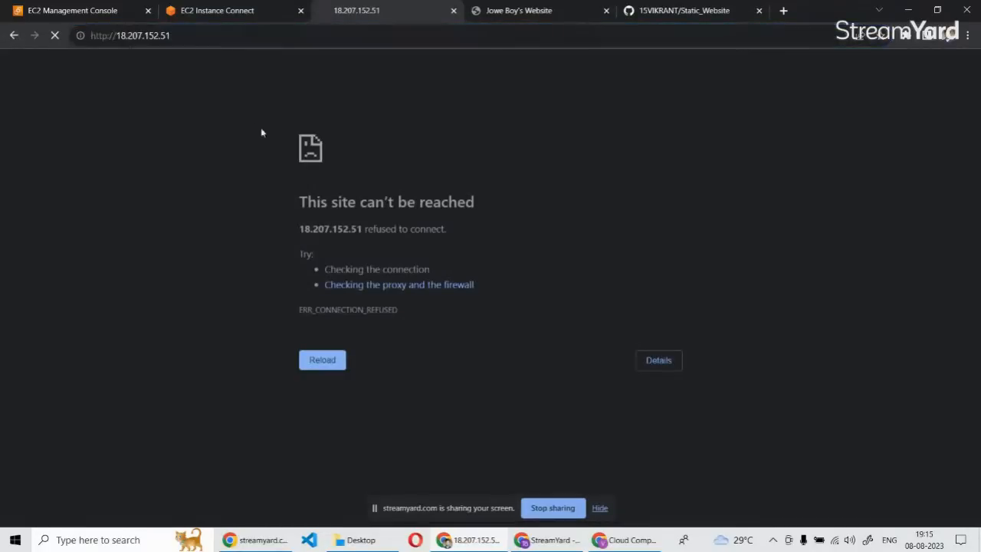
{"action": "left_click", "coordinate": [268, 6]}
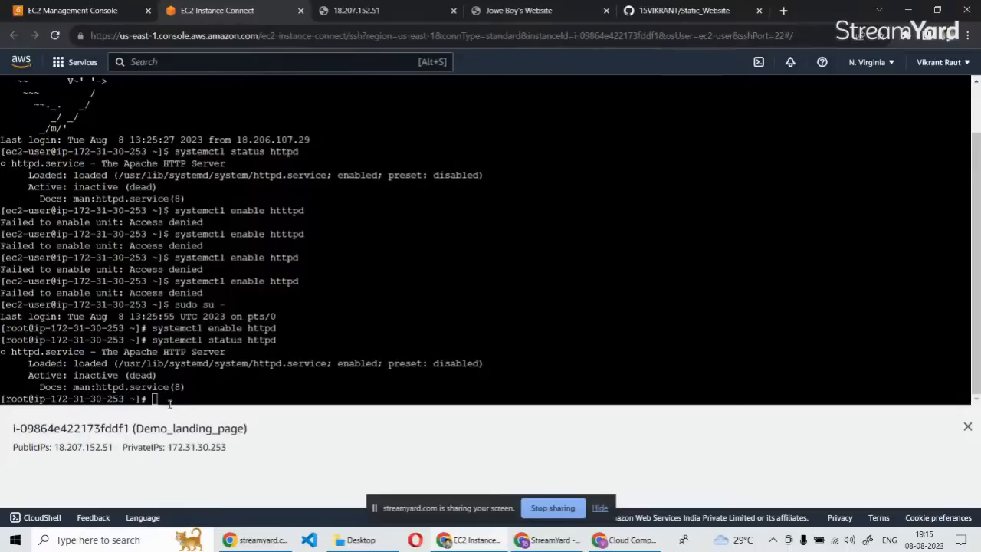
{"action": "left_click", "coordinate": [184, 395]}
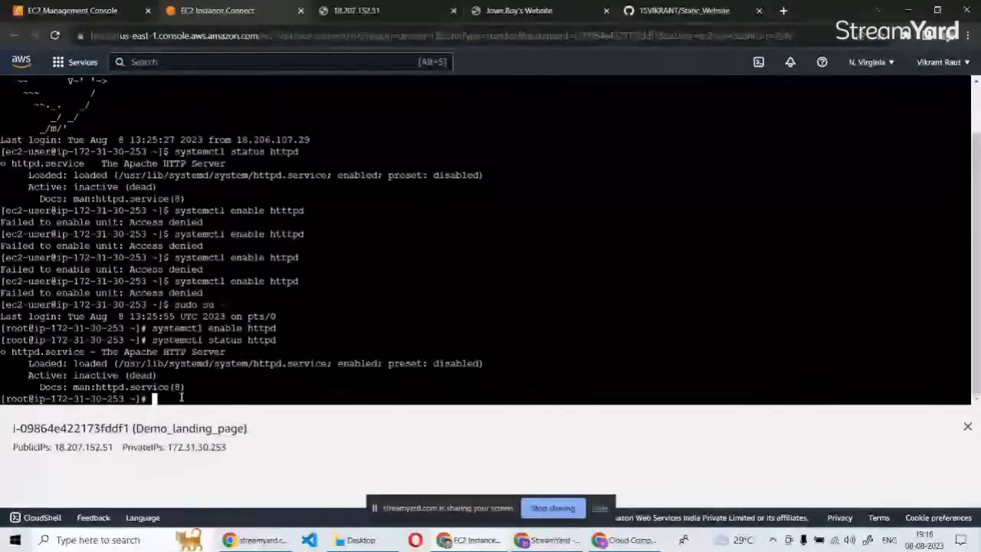
Add an HTTP inbound rule with source Anywhere-IPv6 to launch-wizard-3, save the rules, and recheck the public IP page.
{"action": "left_click", "coordinate": [71, 10]}
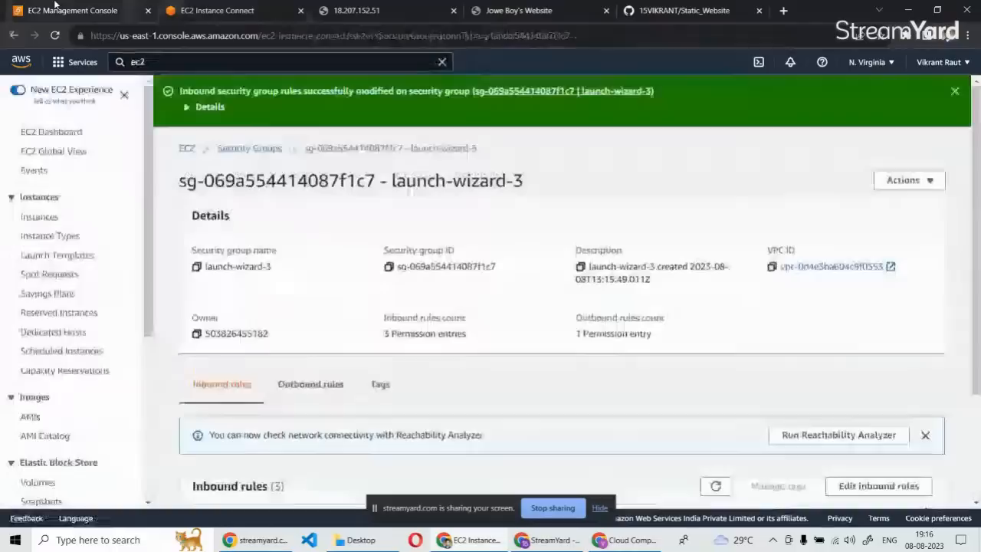
{"action": "left_click", "coordinate": [954, 91]}
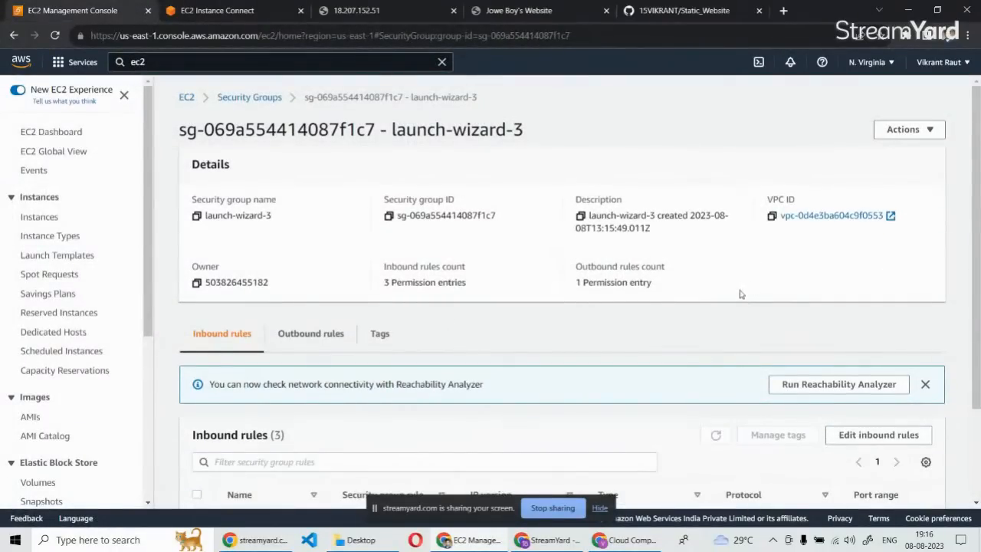
{"action": "scroll", "coordinate": [438, 390], "scroll_direction": "down", "scroll_amount": 1}
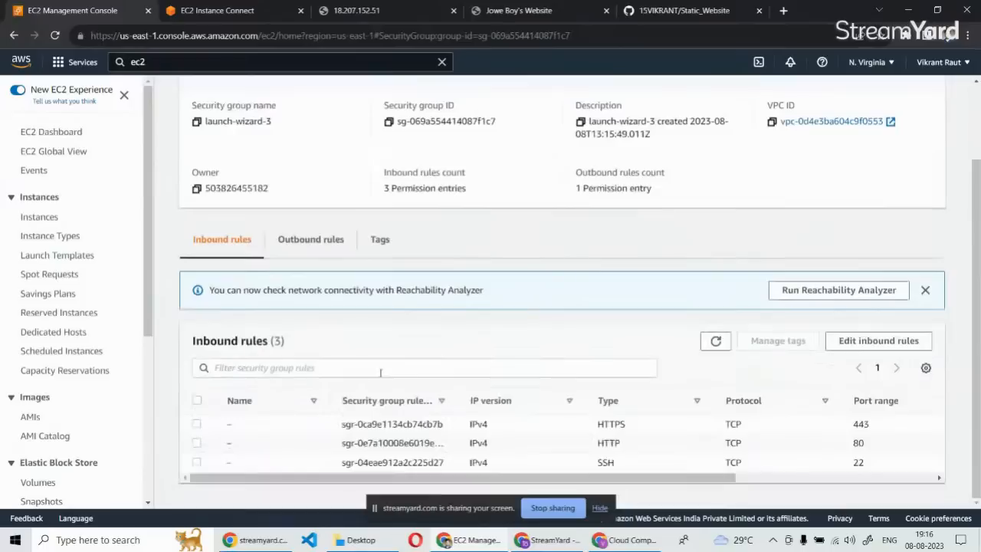
{"action": "left_click", "coordinate": [882, 341]}
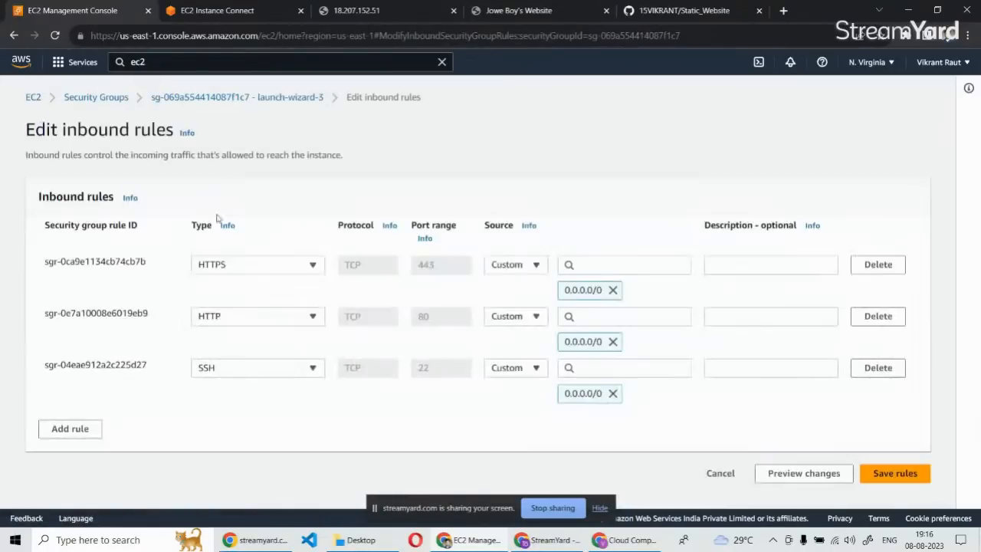
{"action": "left_click", "coordinate": [77, 431]}
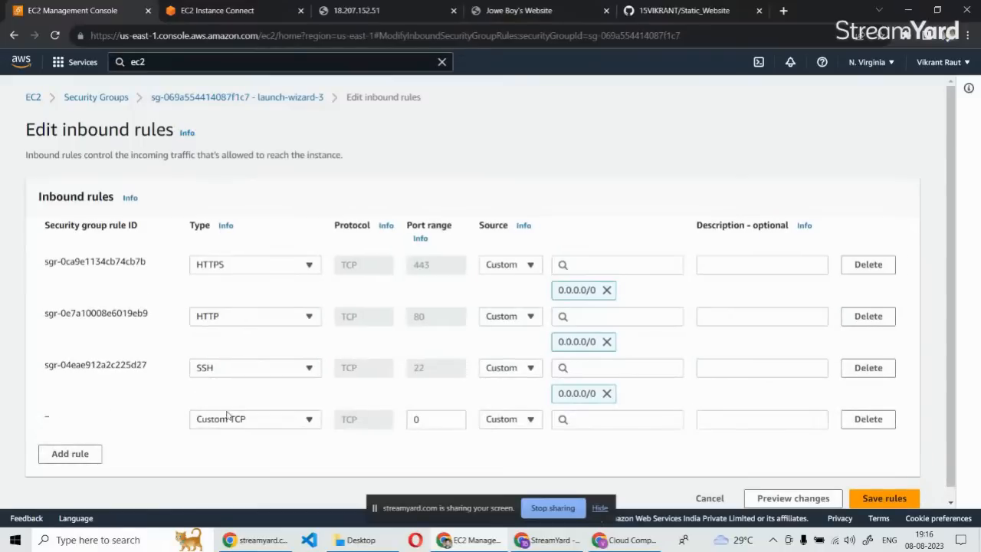
{"action": "left_click", "coordinate": [252, 420]}
{"action": "type", "text": "htt"}
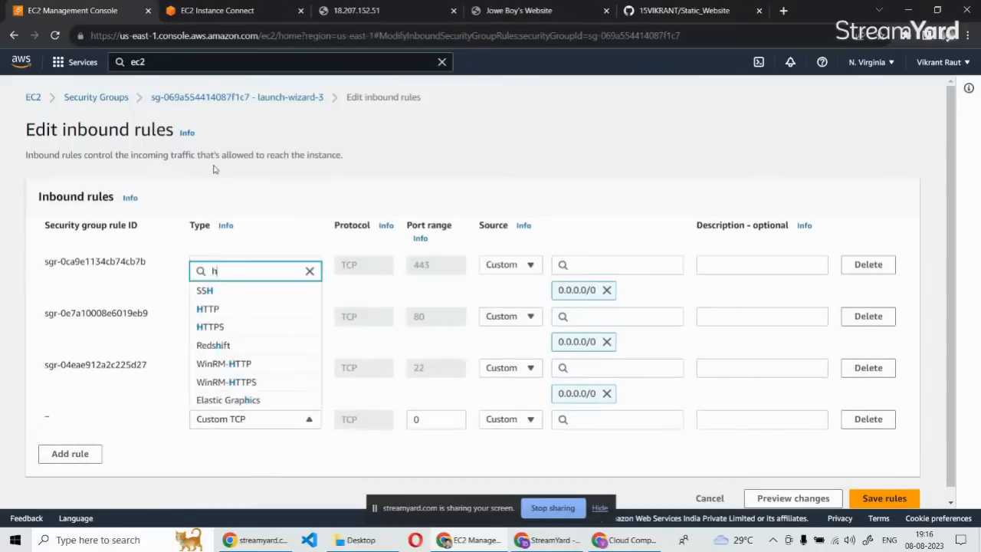
{"action": "left_click", "coordinate": [207, 345]}
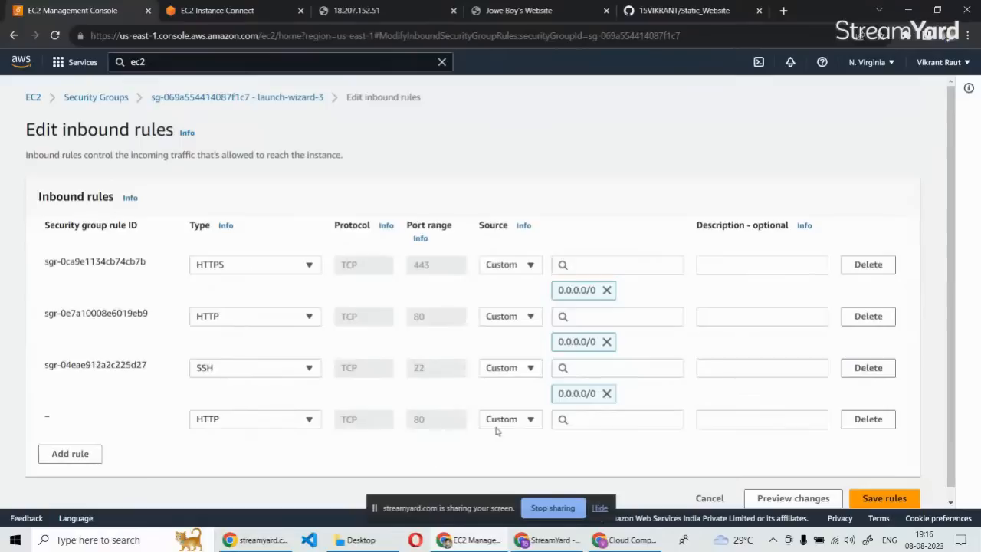
{"action": "left_click", "coordinate": [510, 419]}
{"action": "left_click", "coordinate": [513, 375]}
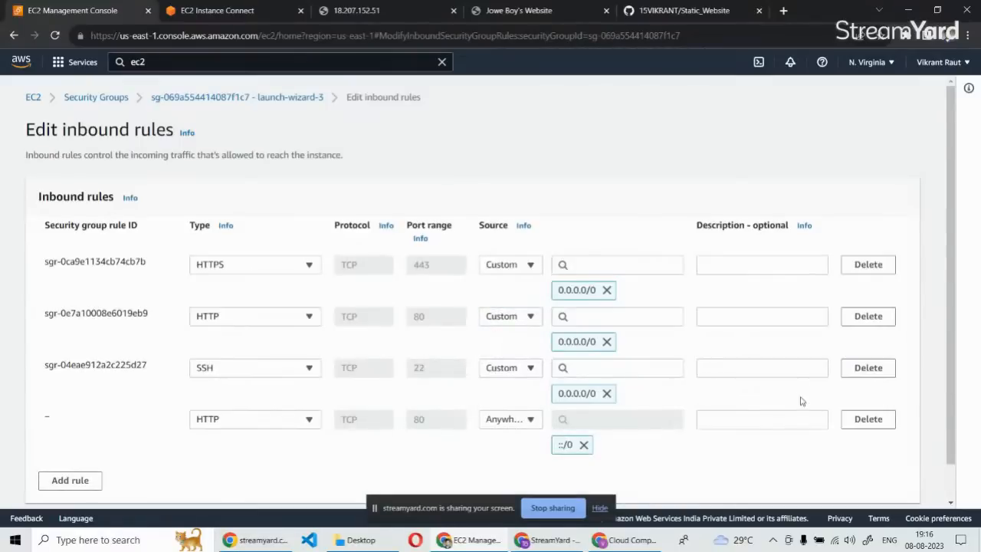
{"action": "scroll", "coordinate": [801, 395], "scroll_direction": "down", "scroll_amount": 1}
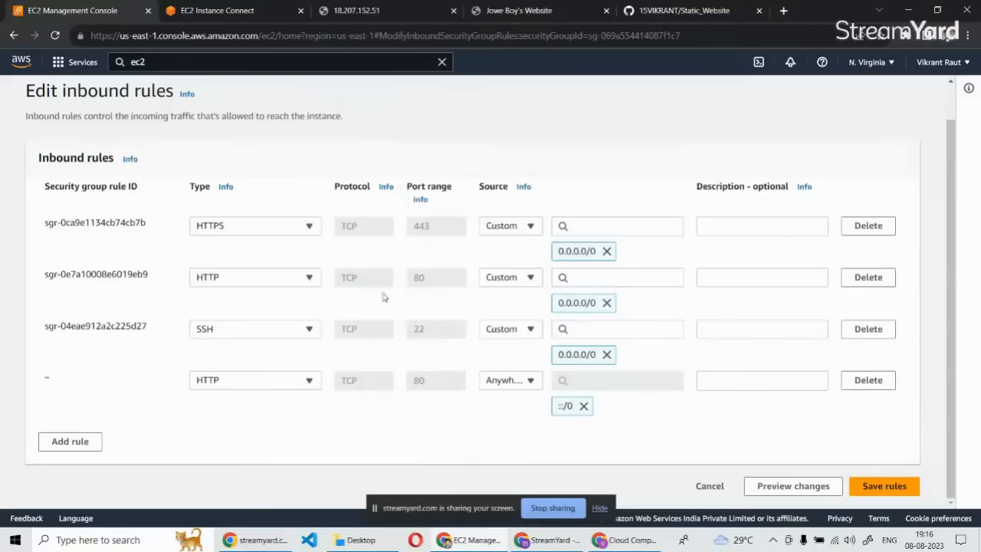
{"action": "left_click", "coordinate": [889, 486]}
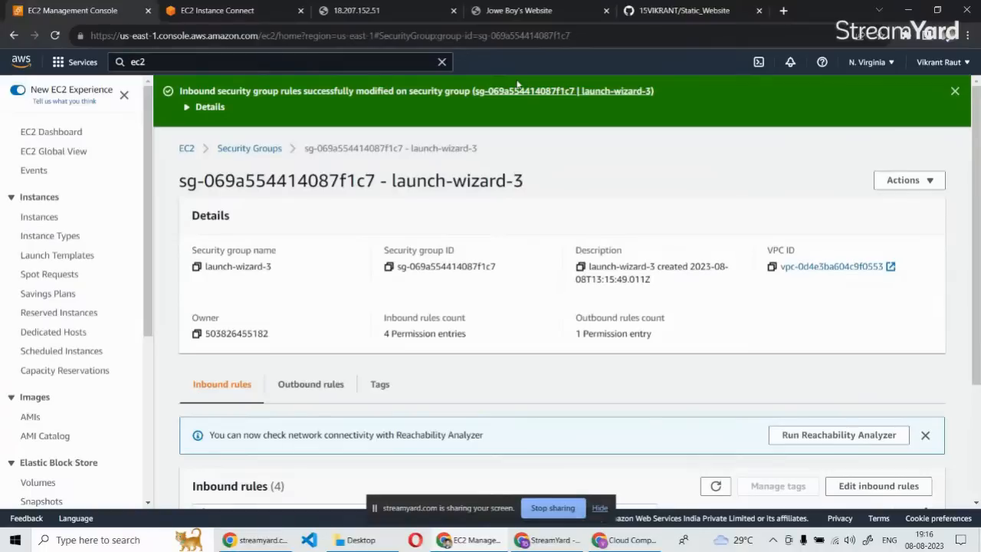
{"action": "left_click", "coordinate": [360, 10]}
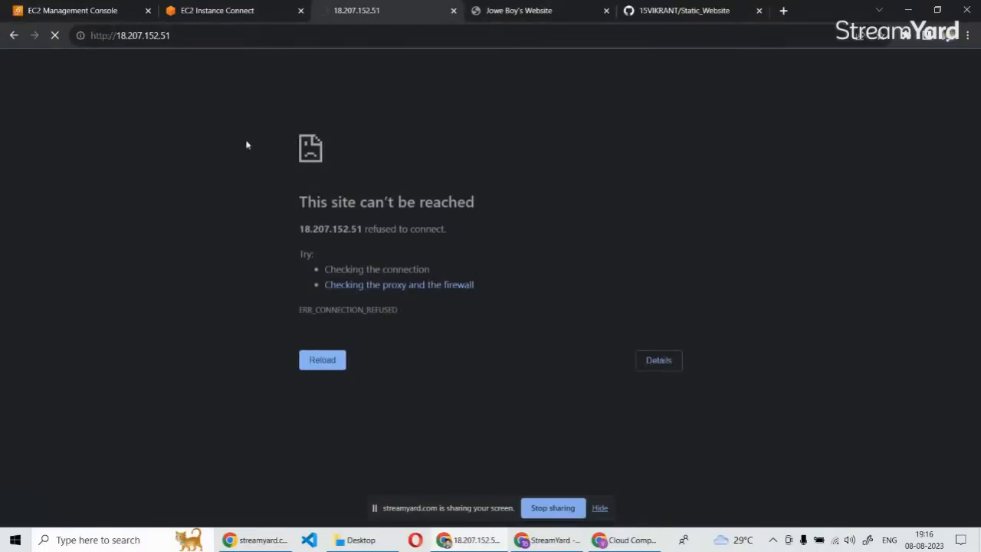
Open the inbound rules of launch-wizard-3 for editing, try Anywhere-IPv6 as the SSH rule's source, and set it to Anywhere-IPv4.
{"action": "left_click", "coordinate": [92, 8]}
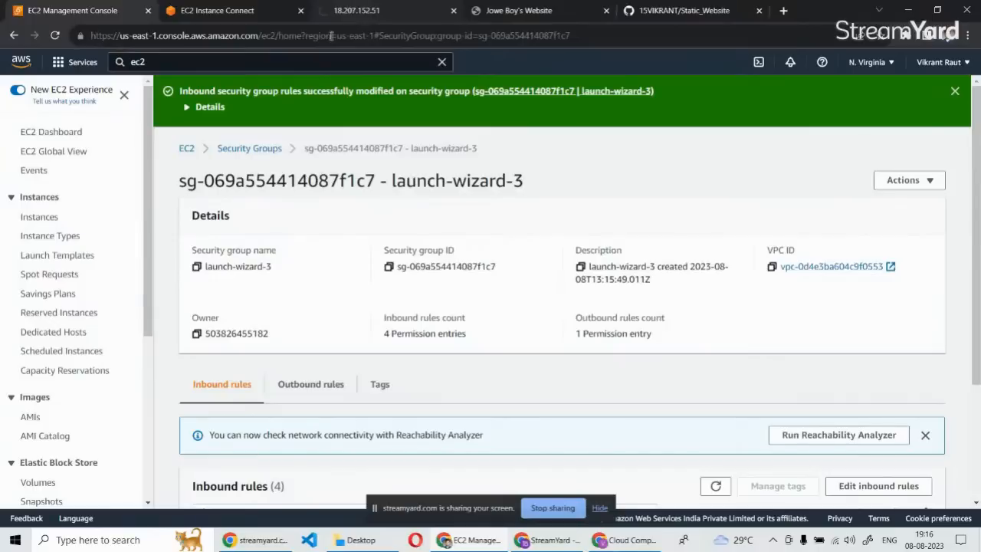
{"action": "scroll", "coordinate": [280, 312], "scroll_direction": "down", "scroll_amount": 2}
{"action": "scroll", "coordinate": [285, 311], "scroll_direction": "down", "scroll_amount": 1}
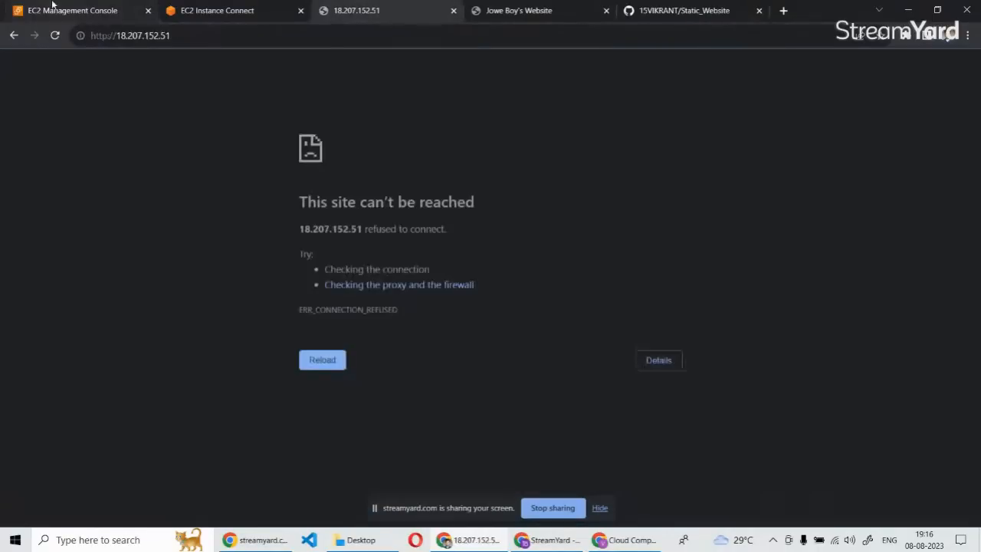
{"action": "left_click", "coordinate": [854, 322]}
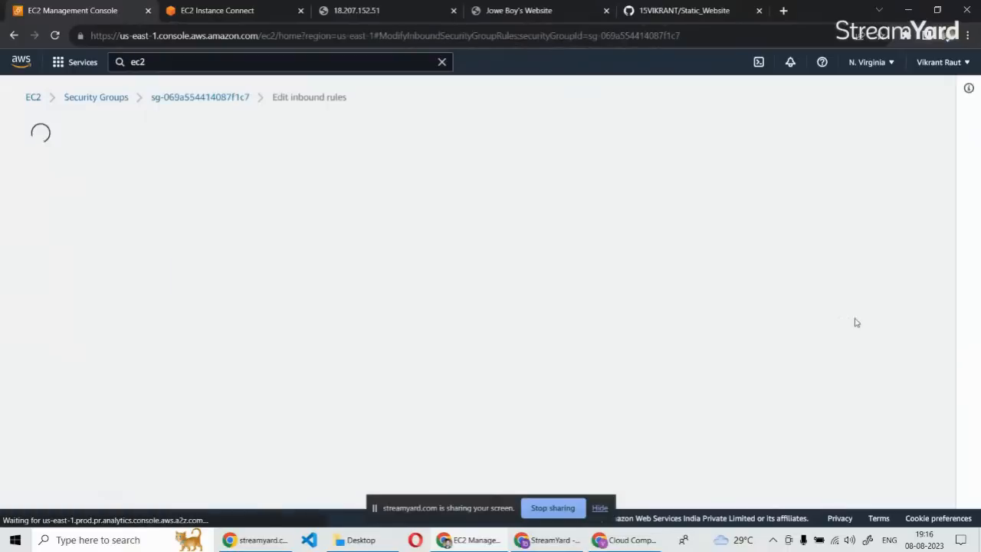
{"action": "scroll", "coordinate": [246, 367], "scroll_direction": "down", "scroll_amount": 1}
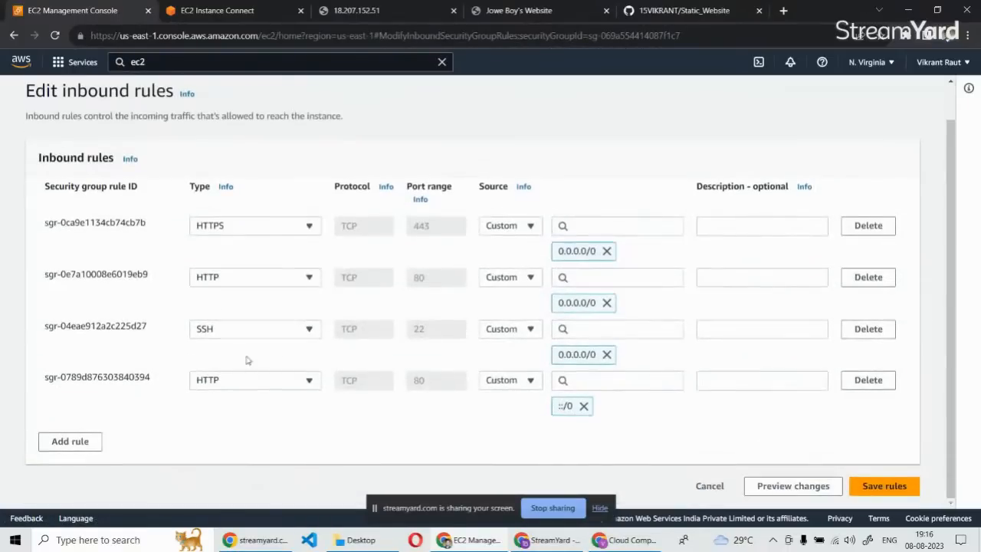
{"action": "left_click", "coordinate": [510, 329]}
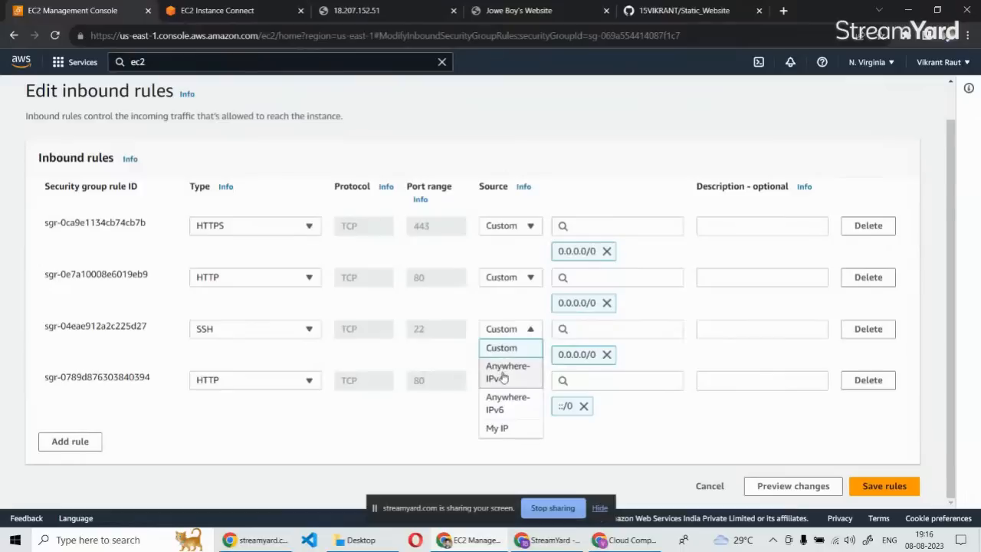
{"action": "left_click", "coordinate": [499, 405]}
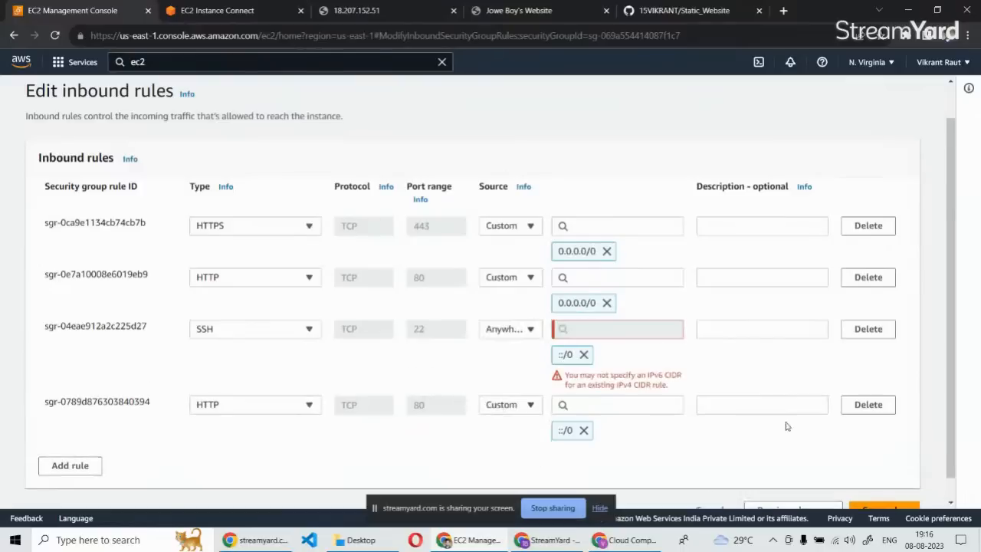
{"action": "left_click", "coordinate": [494, 331]}
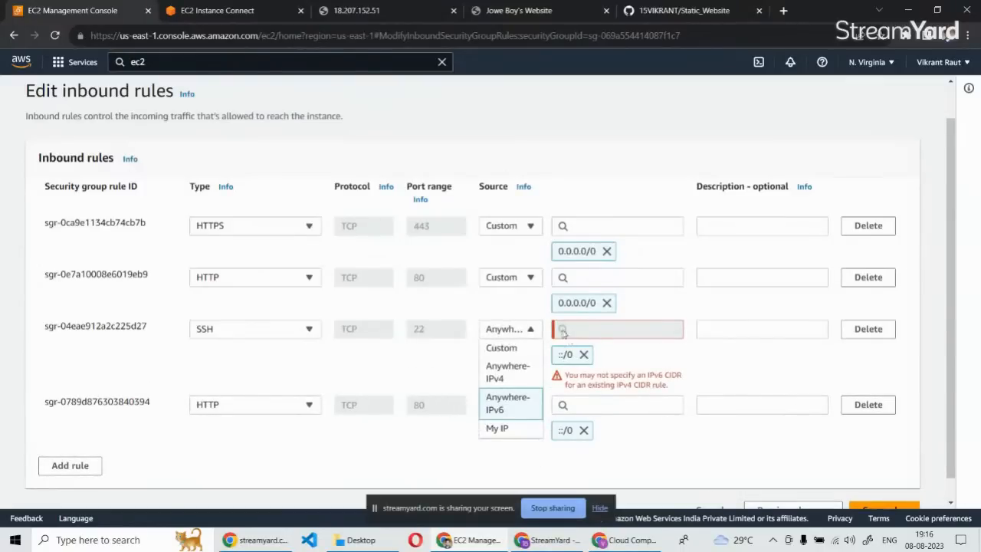
{"action": "left_click", "coordinate": [507, 372]}
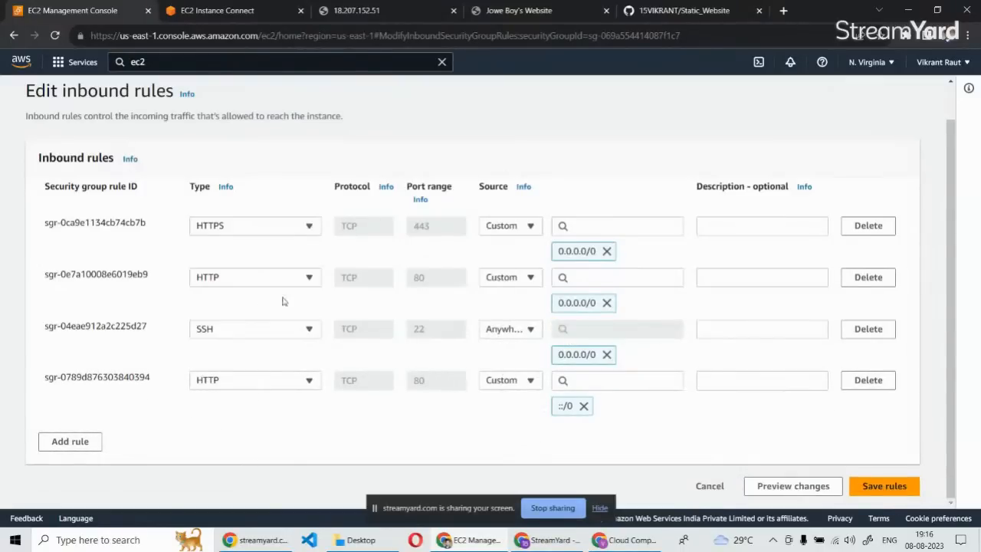
Add an HTTPS inbound rule with source Anywhere-IPv6 to launch-wizard-3, save the rules, and review the rule list.
{"action": "left_click", "coordinate": [85, 451]}
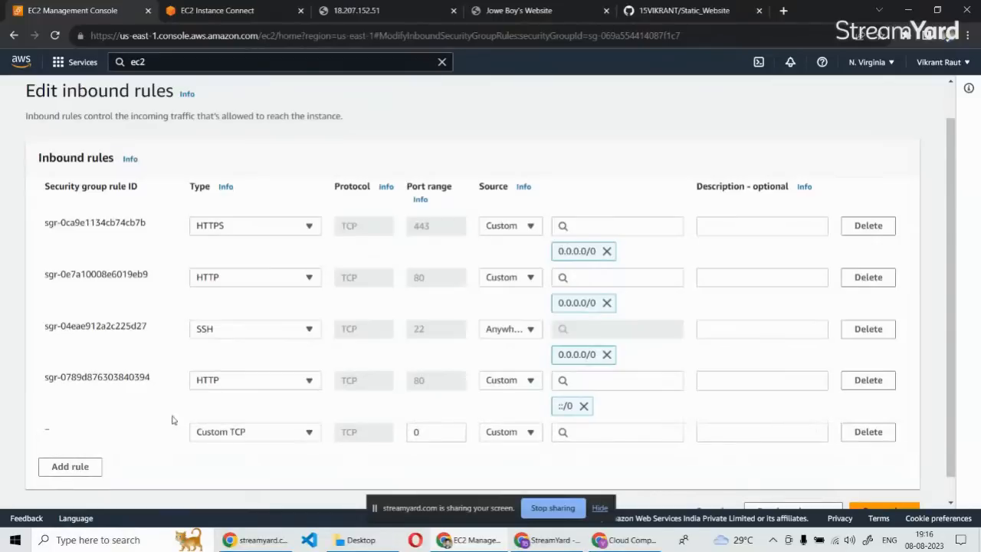
{"action": "left_click", "coordinate": [231, 433]}
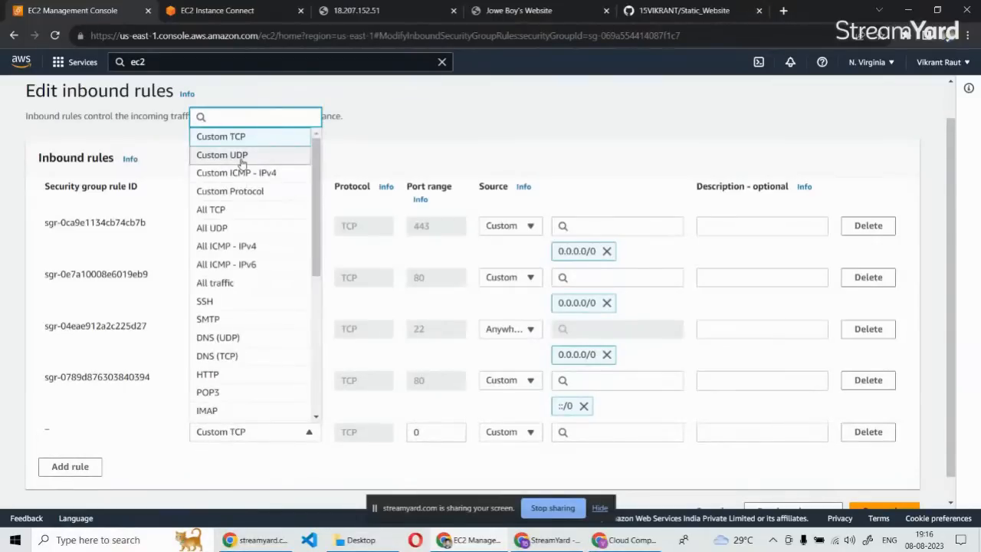
{"action": "type", "text": "https"}
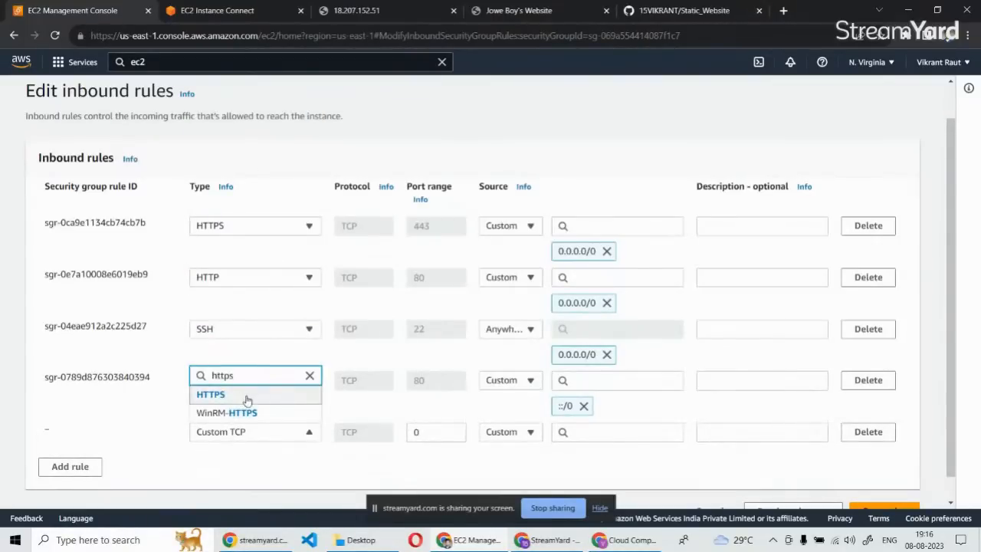
{"action": "left_click", "coordinate": [245, 396]}
{"action": "scroll", "coordinate": [283, 412], "scroll_direction": "down", "scroll_amount": 1}
{"action": "left_click", "coordinate": [502, 407]}
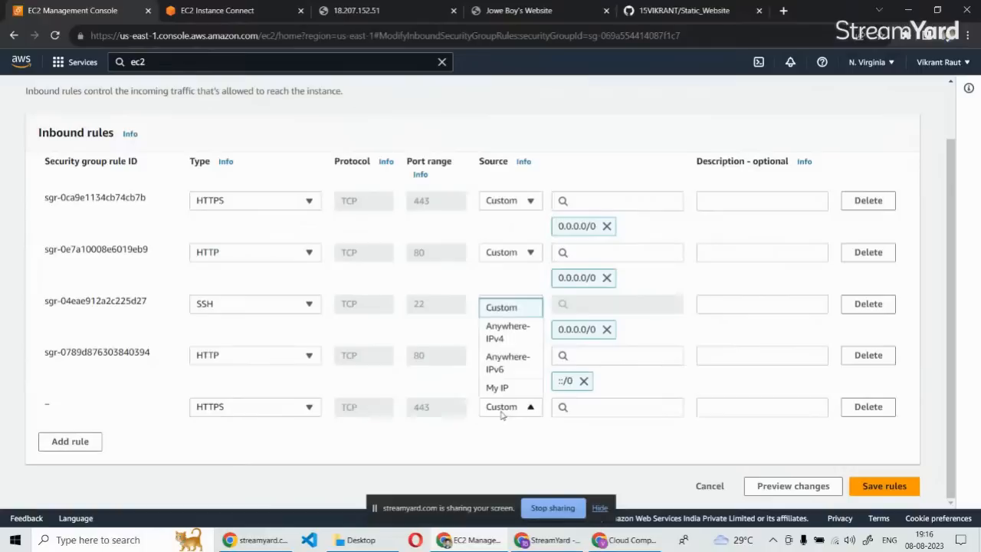
{"action": "left_click", "coordinate": [498, 365]}
{"action": "scroll", "coordinate": [862, 488], "scroll_direction": "down", "scroll_amount": 1}
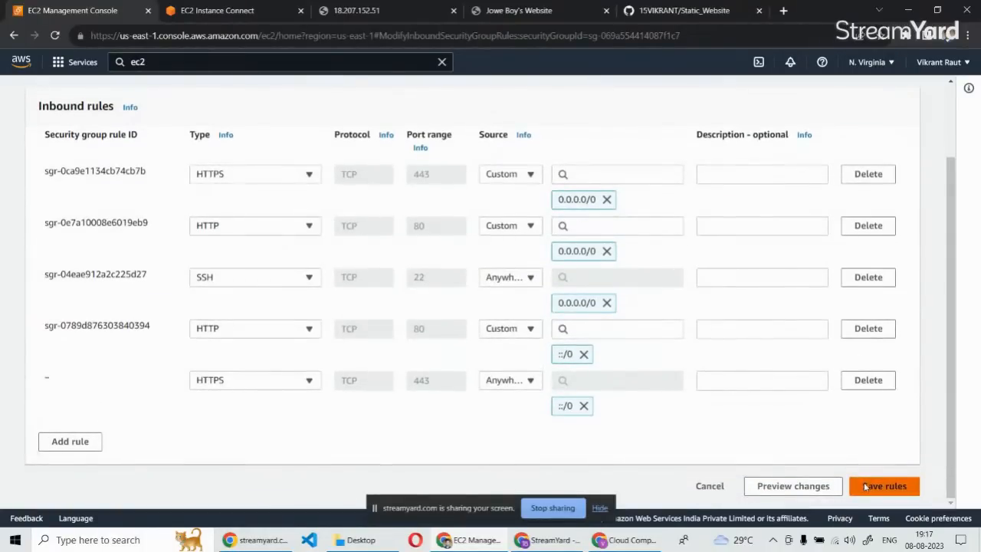
{"action": "left_click", "coordinate": [866, 486]}
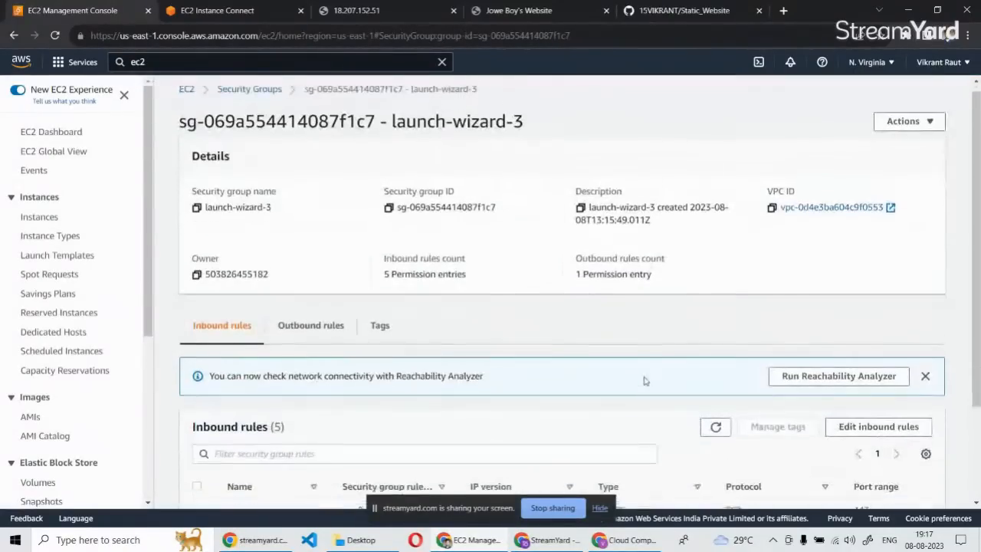
{"action": "scroll", "coordinate": [646, 379], "scroll_direction": "down", "scroll_amount": 1}
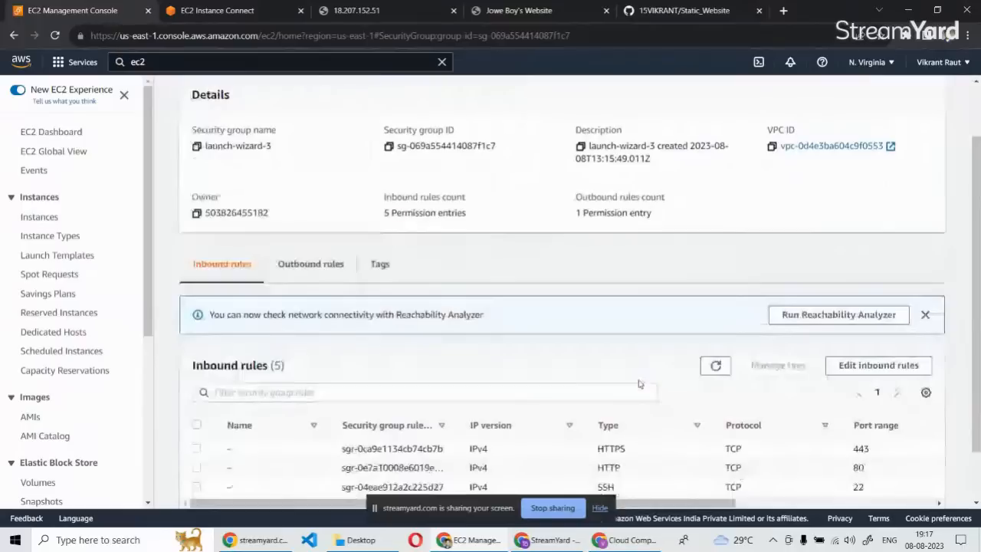
{"action": "scroll", "coordinate": [639, 383], "scroll_direction": "down", "scroll_amount": 1}
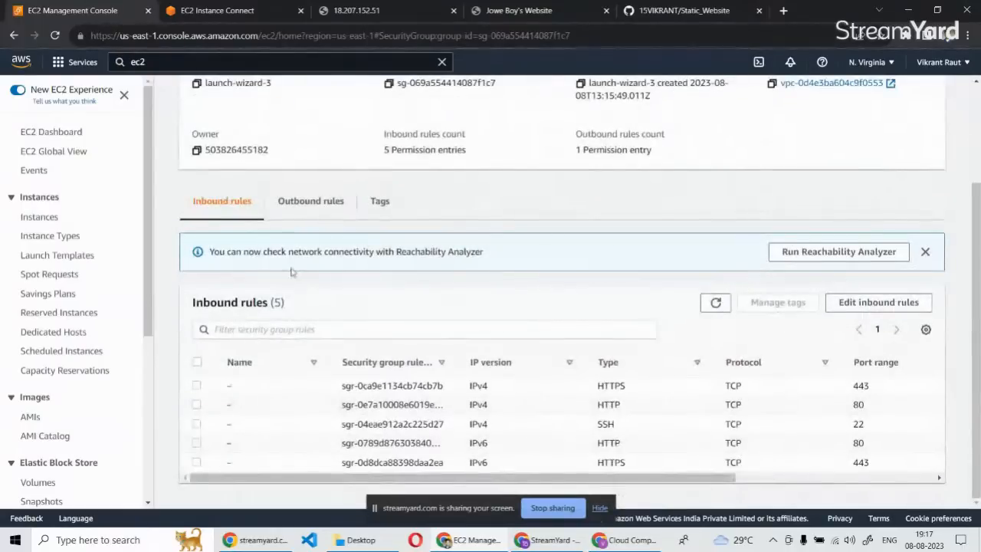
Refresh the security group page, glance at the terminal session, and reload the page at public IP 18.207.152.51.
{"action": "left_click", "coordinate": [55, 35]}
{"action": "left_click", "coordinate": [169, 10]}
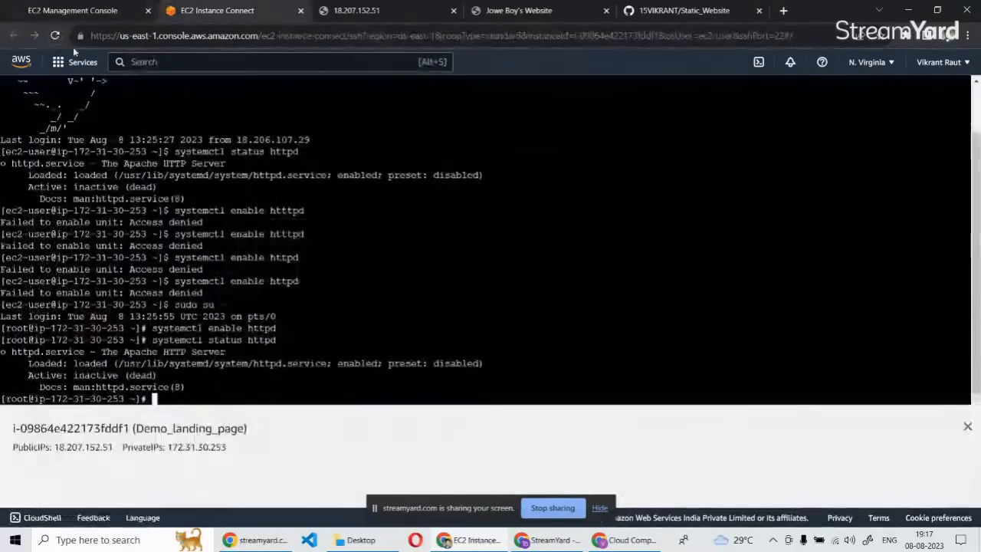
{"action": "left_click", "coordinate": [368, 14]}
{"action": "left_click", "coordinate": [54, 37]}
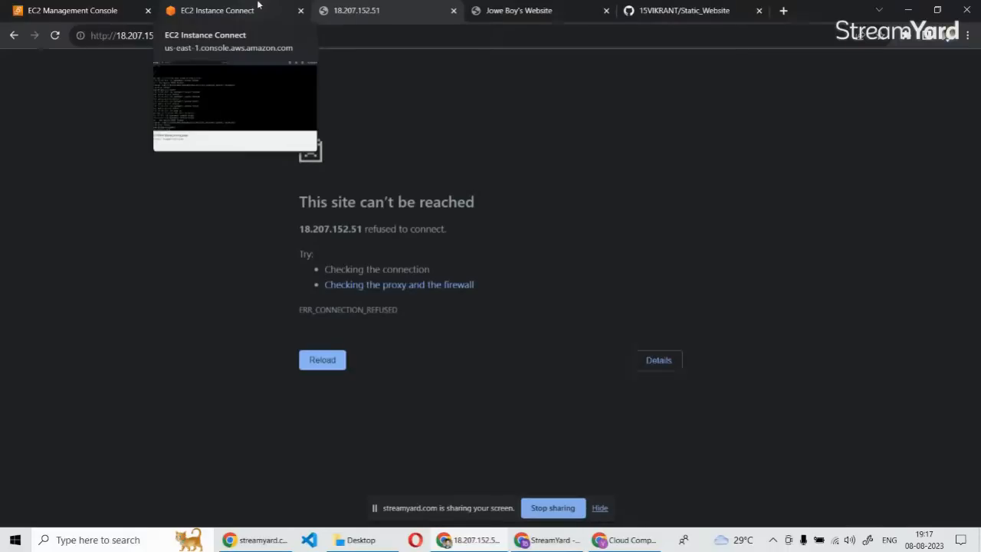
{"action": "left_click", "coordinate": [329, 361]}
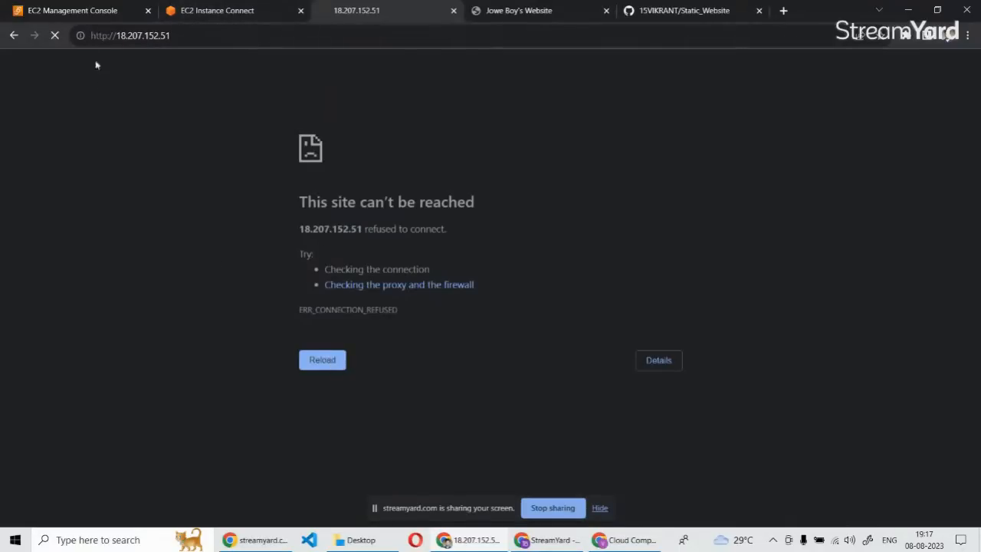
Reopen launch-wizard-3's inbound rules for editing and remove the source CIDR from all five rules.
{"action": "left_click", "coordinate": [80, 6]}
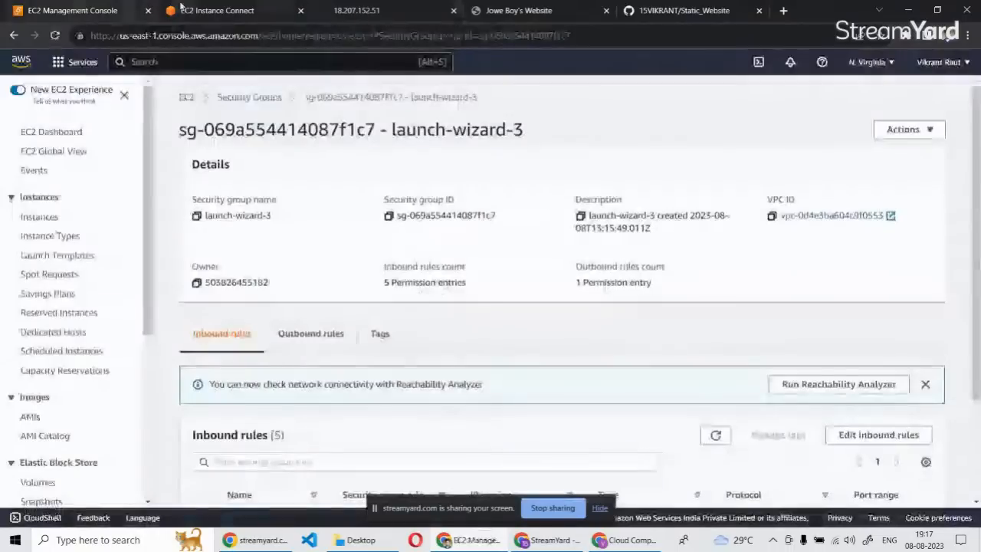
{"action": "scroll", "coordinate": [722, 358], "scroll_direction": "down", "scroll_amount": 3}
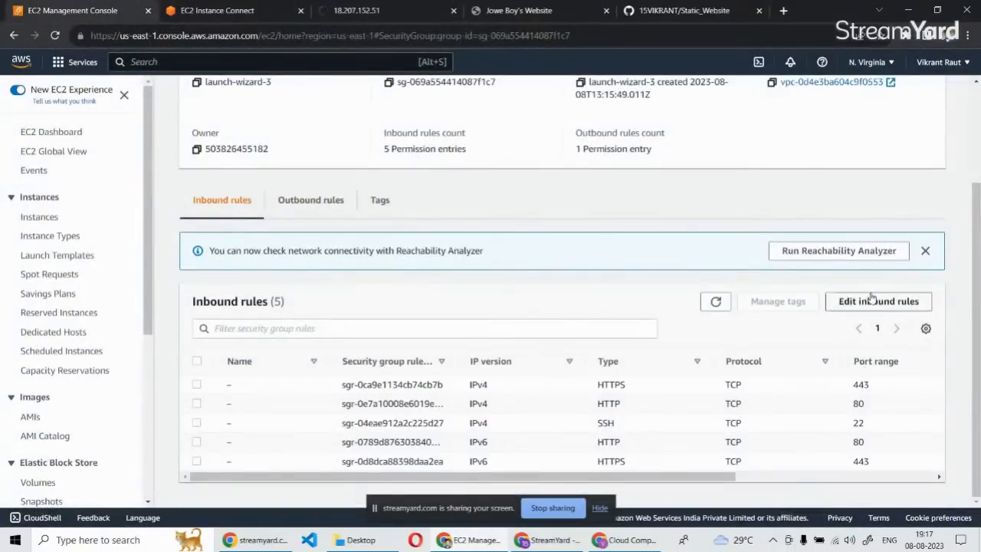
{"action": "left_click", "coordinate": [877, 238]}
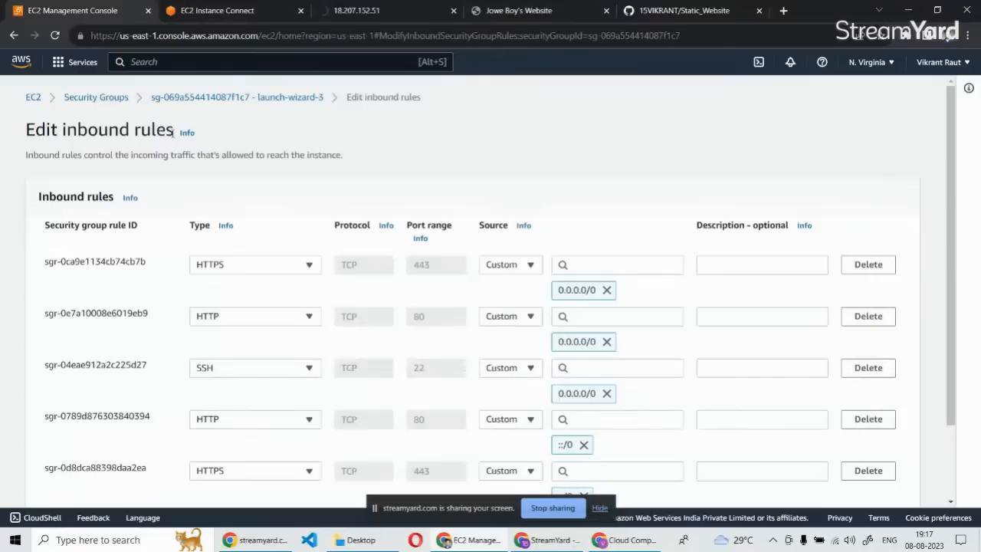
{"action": "scroll", "coordinate": [694, 237], "scroll_direction": "down", "scroll_amount": 3}
{"action": "left_click", "coordinate": [606, 197]}
{"action": "left_click", "coordinate": [607, 247]}
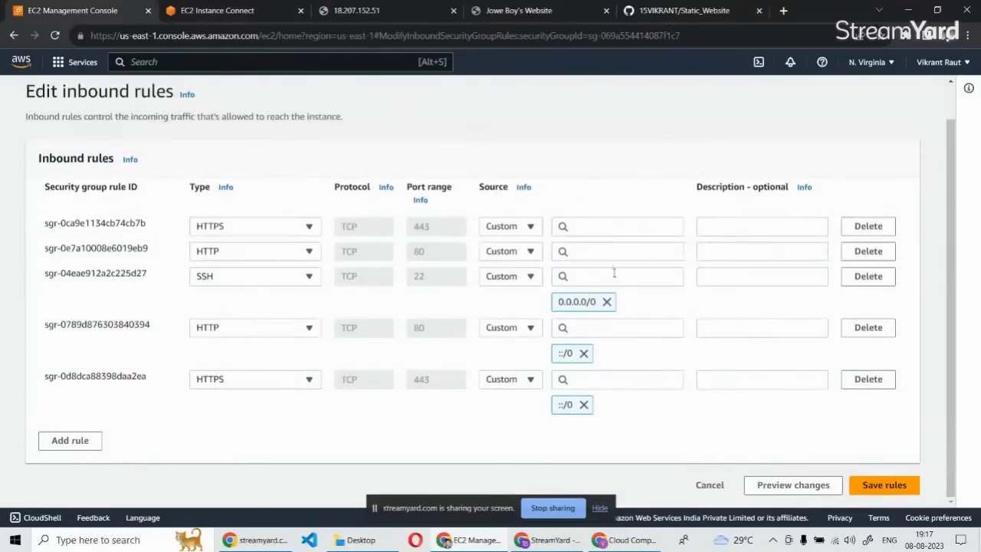
{"action": "left_click", "coordinate": [606, 302]}
{"action": "left_click", "coordinate": [585, 353]}
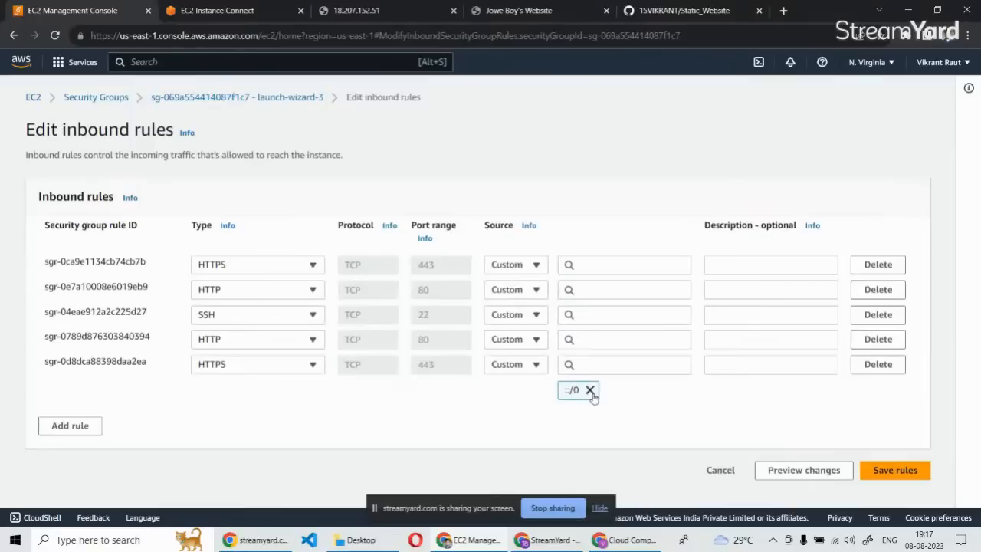
{"action": "left_click", "coordinate": [590, 390]}
Try to set the source of the first HTTPS and first HTTP rules to Anywhere-IPv6 and save the rules.
{"action": "left_click", "coordinate": [512, 265]}
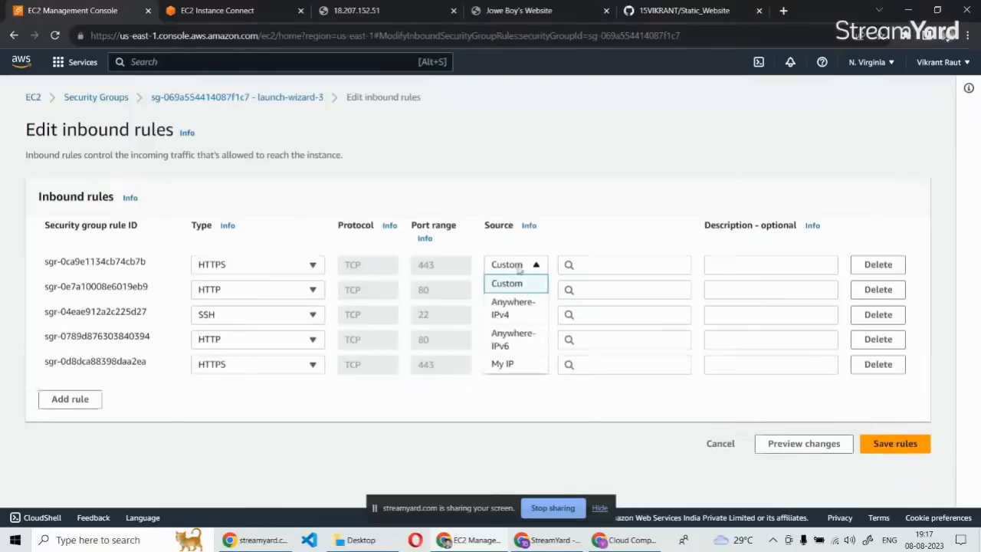
{"action": "left_click", "coordinate": [512, 341]}
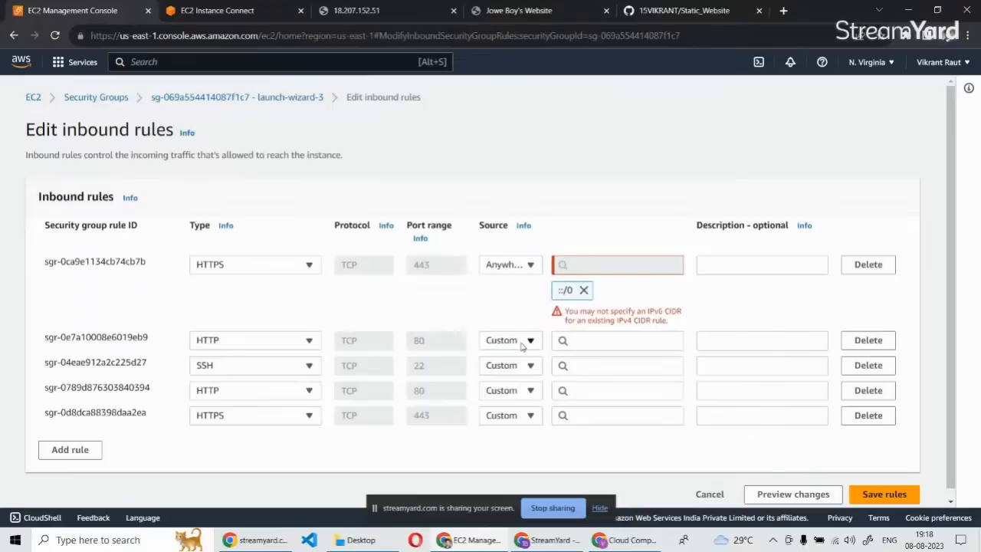
{"action": "left_click", "coordinate": [521, 347]}
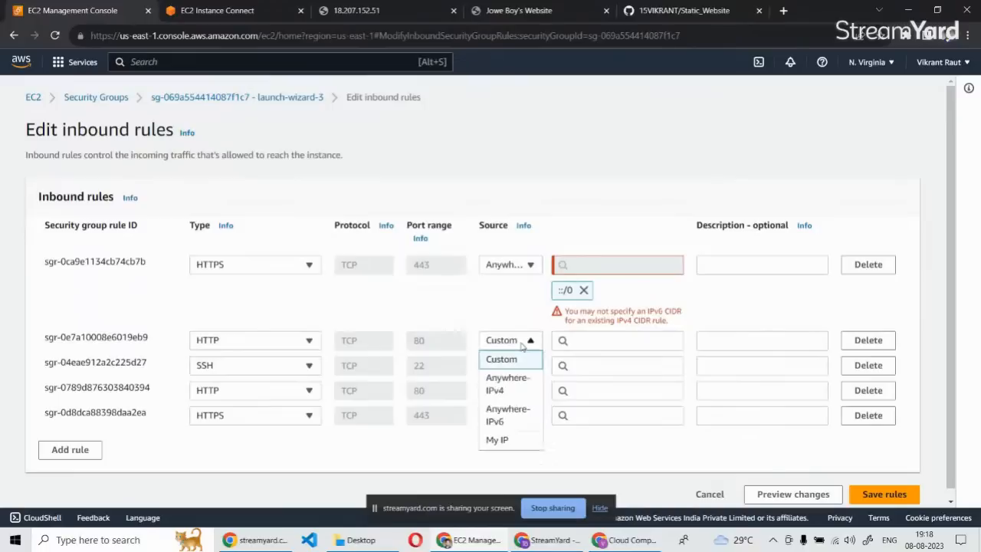
{"action": "left_click", "coordinate": [515, 413]}
{"action": "scroll", "coordinate": [568, 378], "scroll_direction": "down", "scroll_amount": 1}
{"action": "left_click", "coordinate": [884, 485]}
Delete all five existing inbound rules from the security group's rule editor.
{"action": "left_click", "coordinate": [874, 206]}
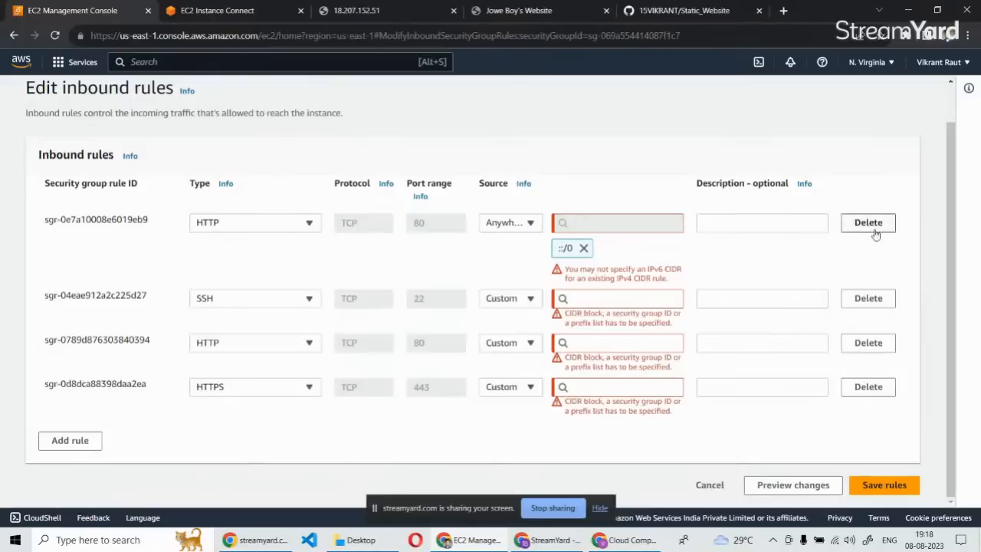
{"action": "left_click", "coordinate": [874, 221]}
{"action": "left_click", "coordinate": [875, 269]}
{"action": "left_click", "coordinate": [875, 269]}
{"action": "left_click", "coordinate": [875, 268]}
Add a new inbound rule of type HTTP with source Anywhere-IPv6.
{"action": "left_click", "coordinate": [92, 280]}
{"action": "left_click", "coordinate": [240, 268]}
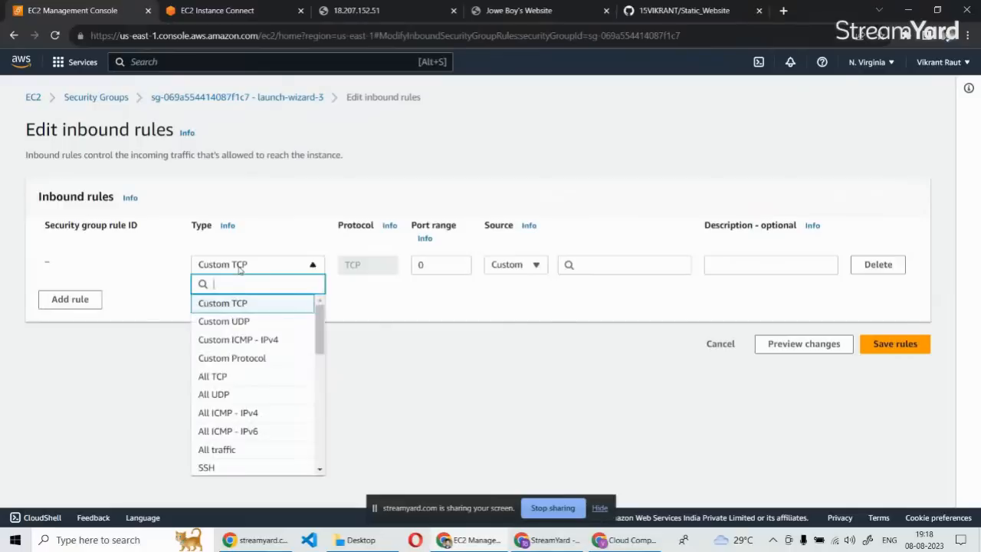
{"action": "type", "text": "g"}
{"action": "key", "text": "BackSpace"}
{"action": "type", "text": "htt"}
{"action": "left_click", "coordinate": [238, 307]}
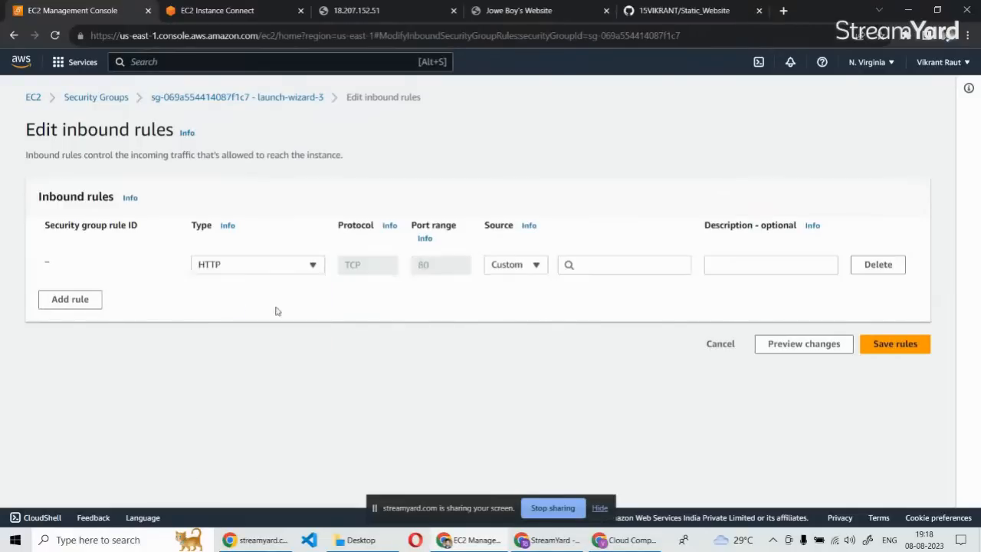
{"action": "left_click", "coordinate": [529, 267]}
{"action": "left_click", "coordinate": [514, 339]}
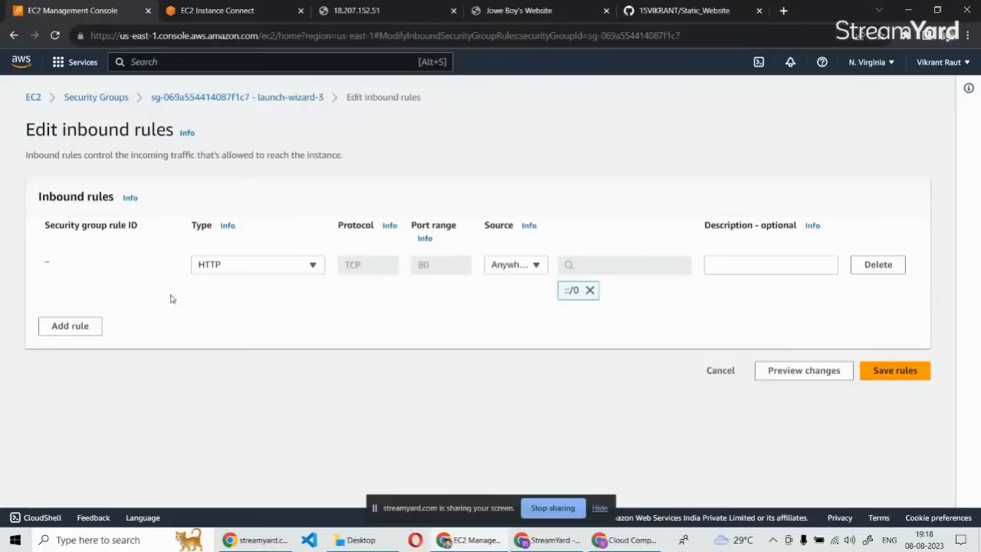
Add a second inbound rule and set its type to HTTPS.
{"action": "left_click", "coordinate": [85, 327]}
{"action": "left_click", "coordinate": [227, 317]}
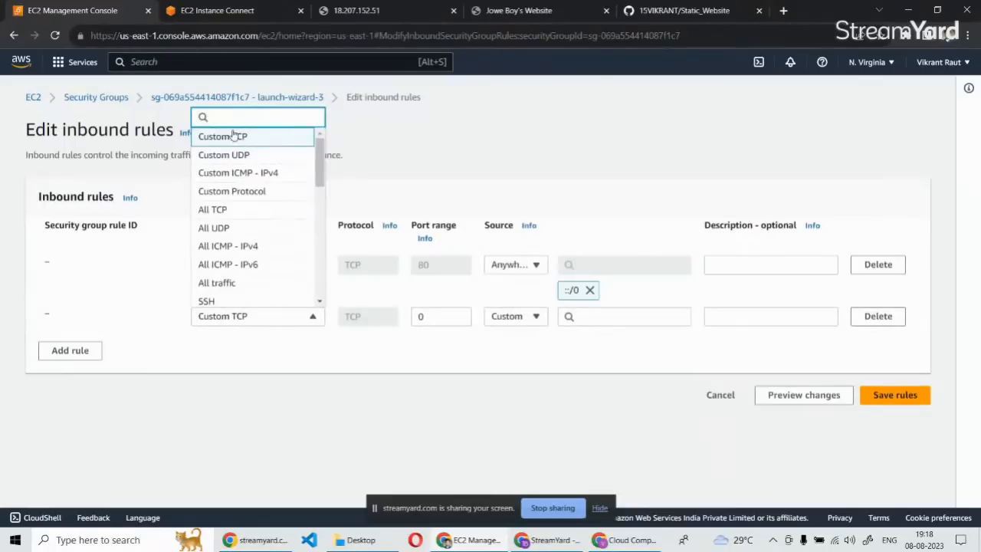
{"action": "type", "text": "https"}
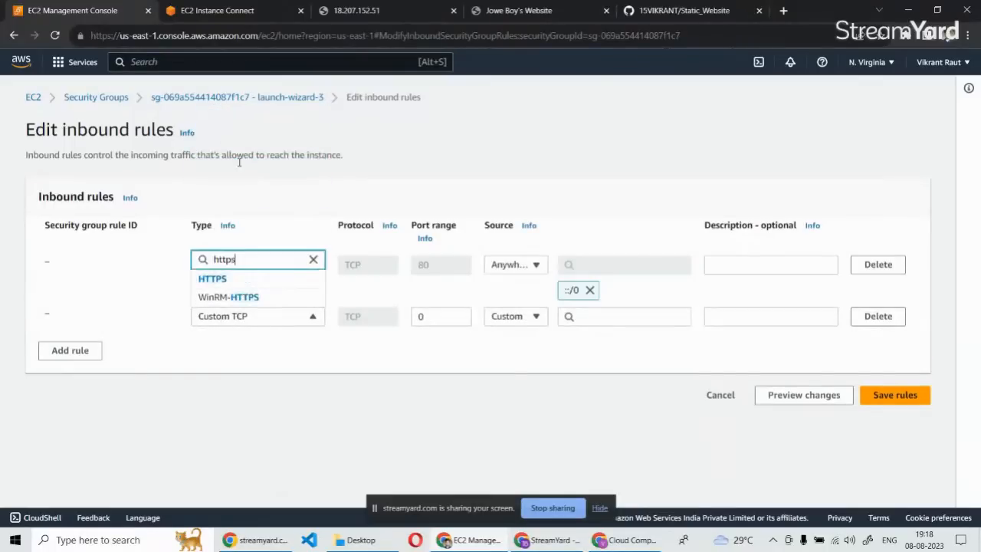
{"action": "left_click", "coordinate": [218, 279]}
Add a third inbound rule of type SSH with source Anywhere-IPv6.
{"action": "left_click", "coordinate": [88, 349]}
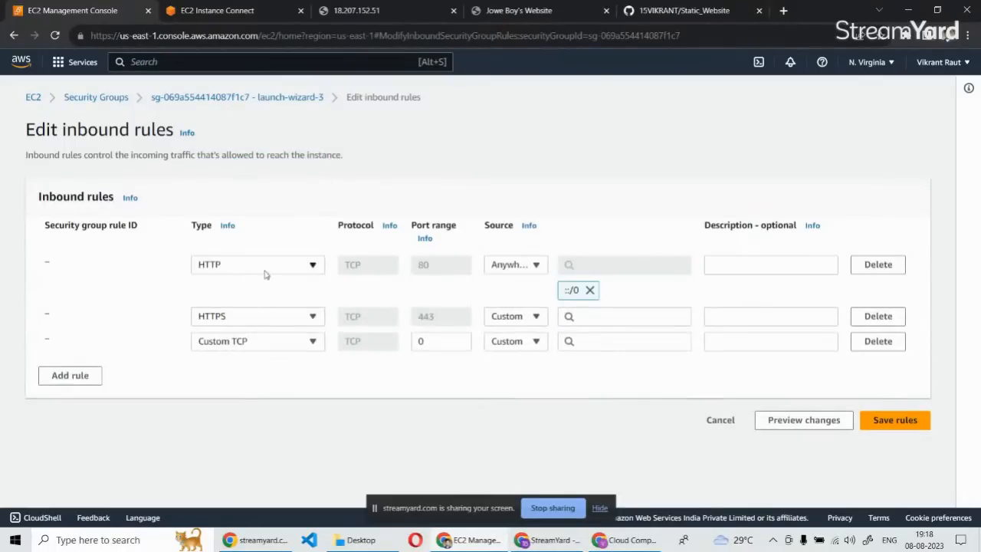
{"action": "left_click", "coordinate": [238, 341]}
{"action": "type", "text": "ssh"}
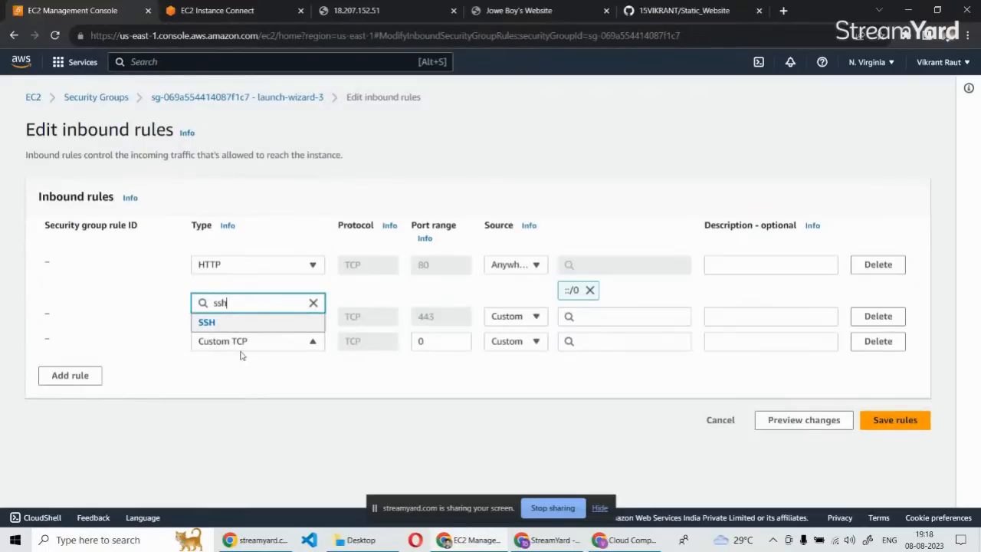
{"action": "left_click", "coordinate": [207, 322]}
{"action": "left_click", "coordinate": [515, 341]}
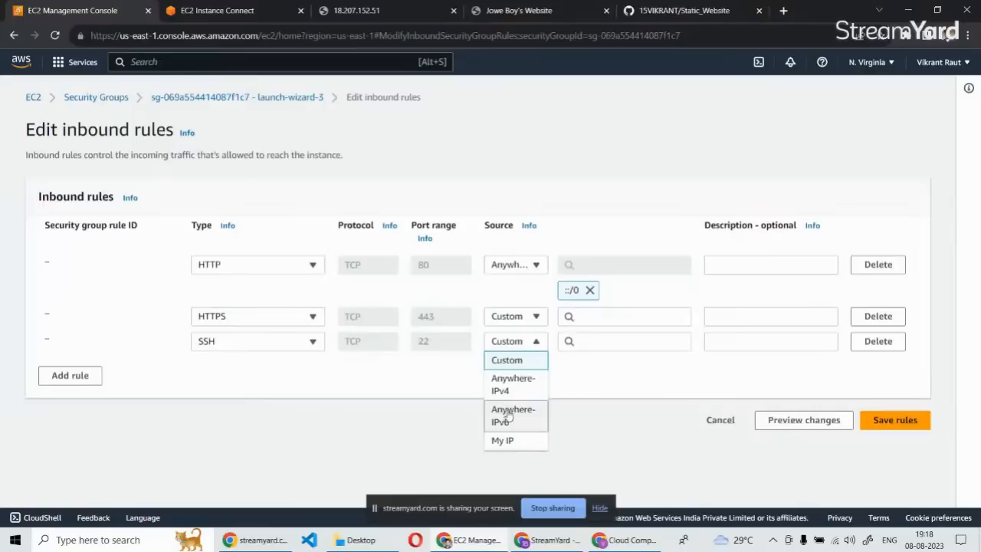
{"action": "left_click", "coordinate": [511, 411]}
Set the HTTPS rule's source to Anywhere-IPv6 and save the inbound rules.
{"action": "left_click", "coordinate": [509, 316]}
{"action": "left_click", "coordinate": [506, 391]}
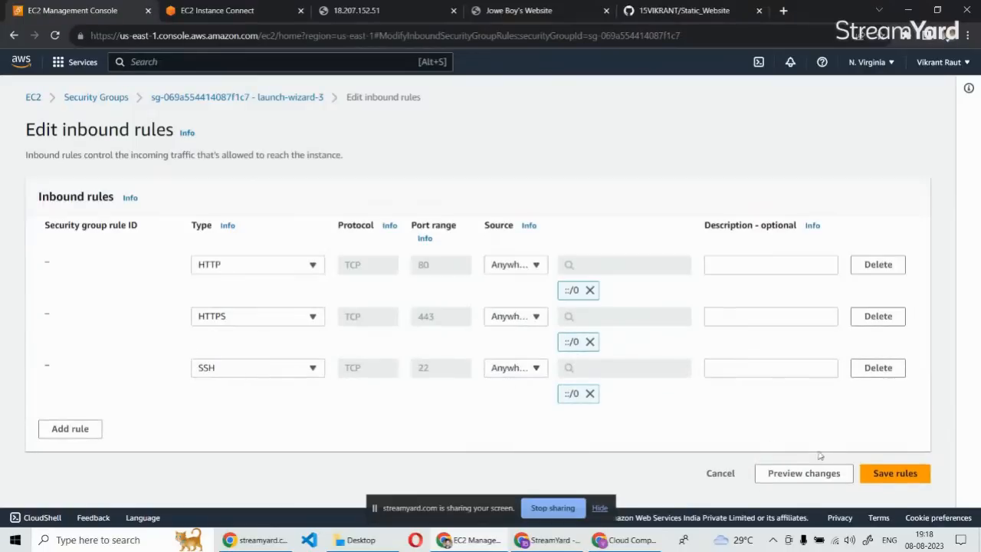
{"action": "left_click", "coordinate": [894, 473]}
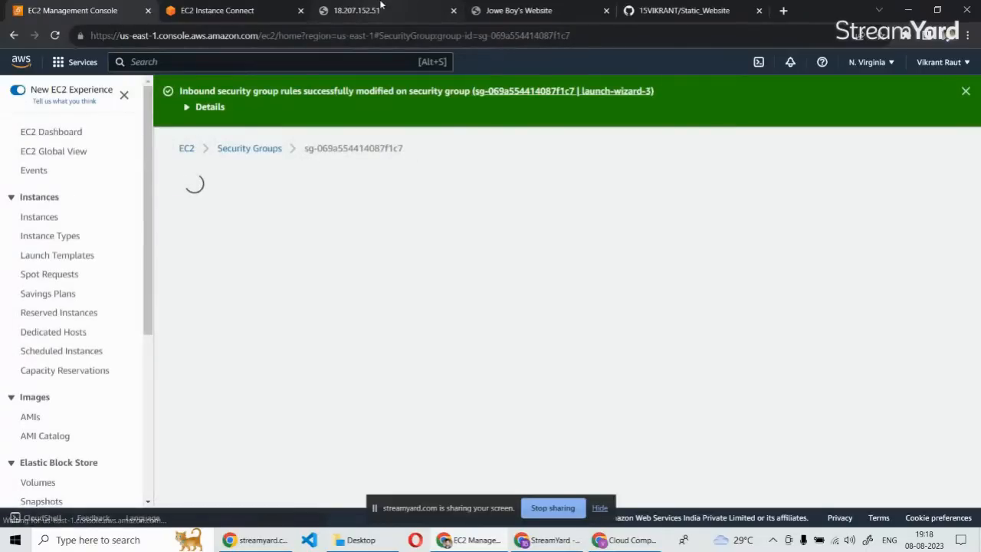
Reload the site at 18.207.152.51 and check its response alongside the security group page and the instance's terminal session.
{"action": "left_click", "coordinate": [381, 7]}
{"action": "left_click", "coordinate": [332, 376]}
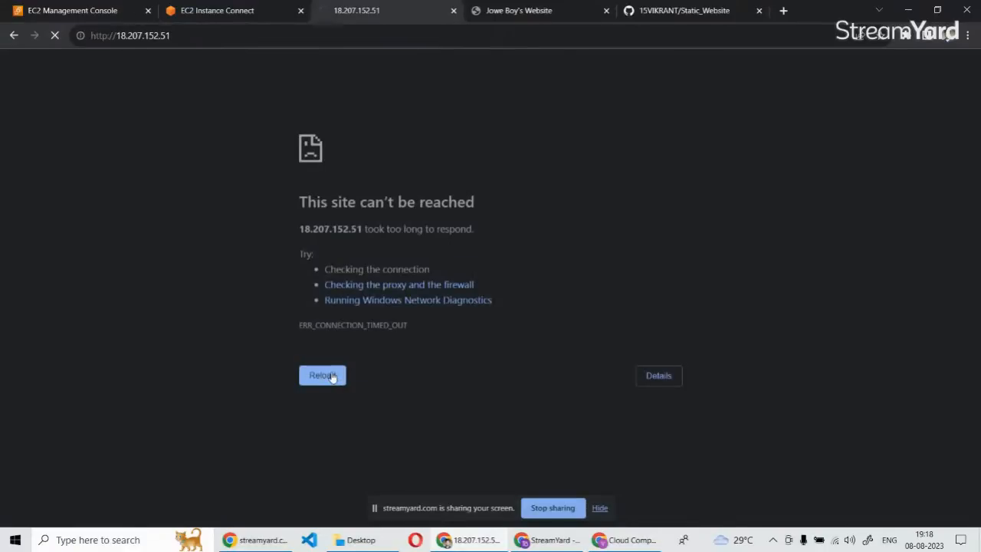
{"action": "left_click", "coordinate": [84, 9]}
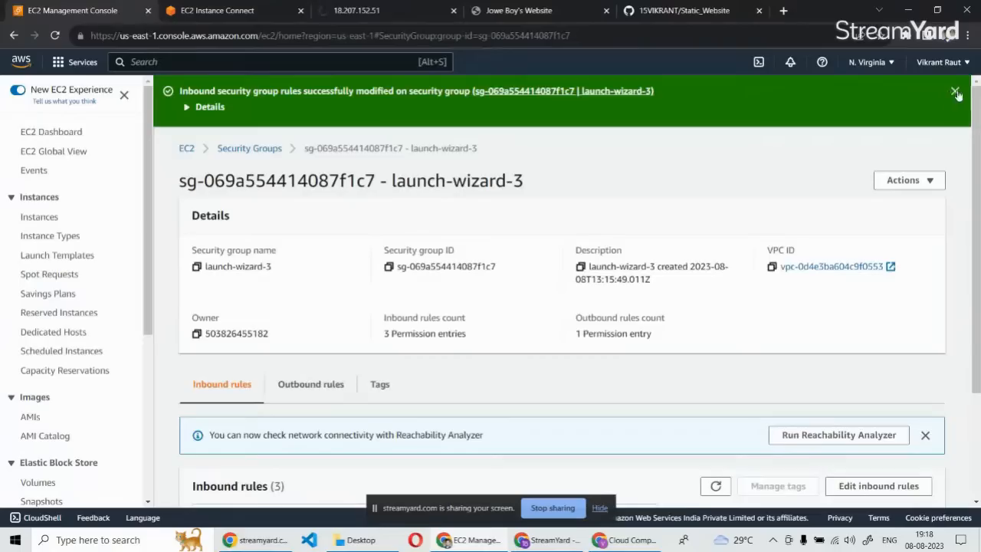
{"action": "left_click", "coordinate": [352, 7]}
{"action": "left_click", "coordinate": [253, 10]}
{"action": "left_click", "coordinate": [76, 10]}
{"action": "left_click", "coordinate": [188, 10]}
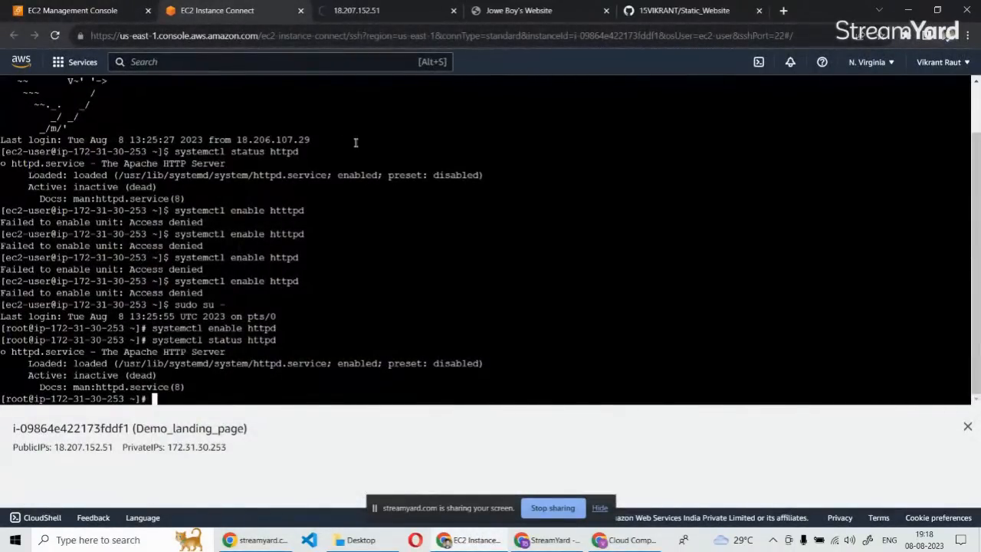
{"action": "left_click", "coordinate": [356, 10]}
{"action": "left_click", "coordinate": [76, 10]}
{"action": "left_click", "coordinate": [356, 10]}
{"action": "left_click", "coordinate": [217, 10]}
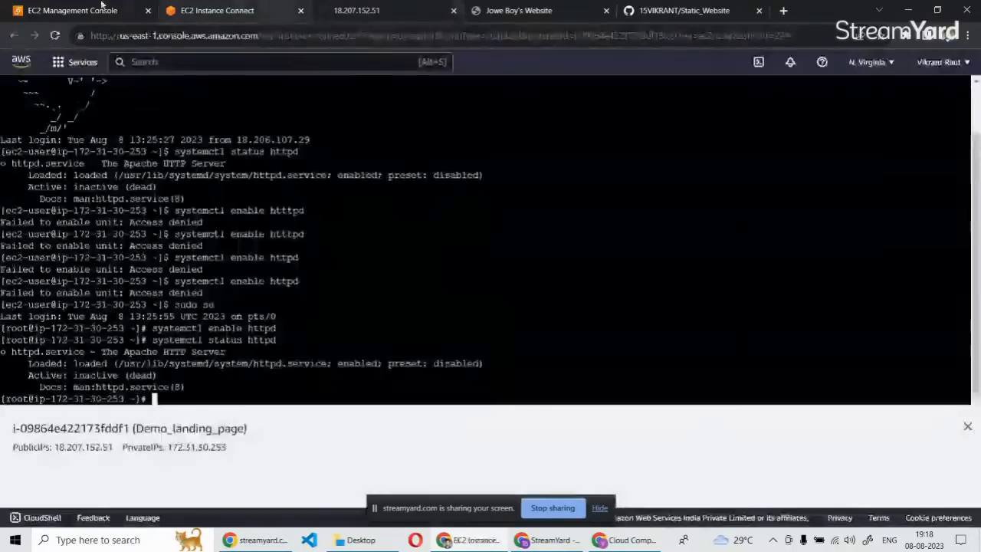
{"action": "left_click", "coordinate": [101, 6]}
{"action": "left_click", "coordinate": [366, 6]}
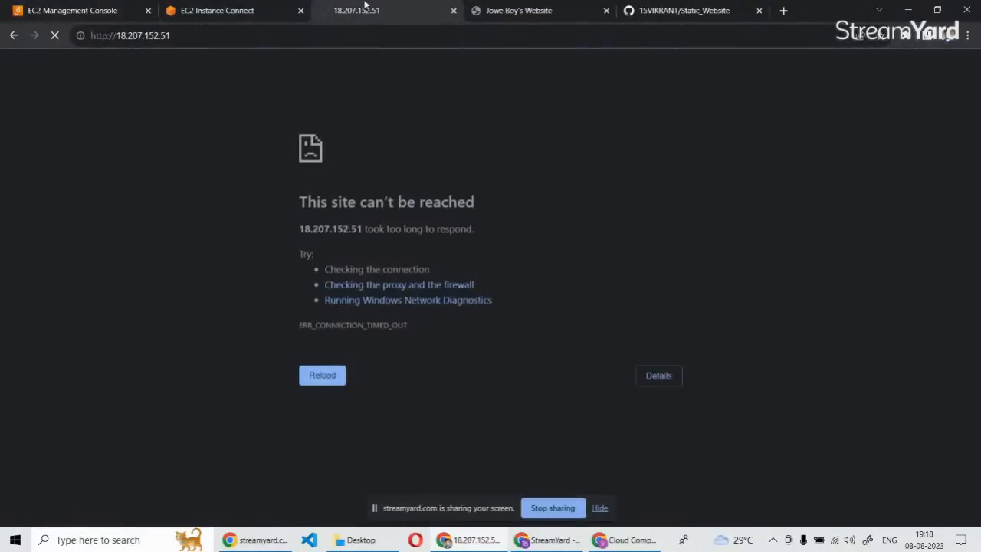
{"action": "left_click", "coordinate": [252, 7]}
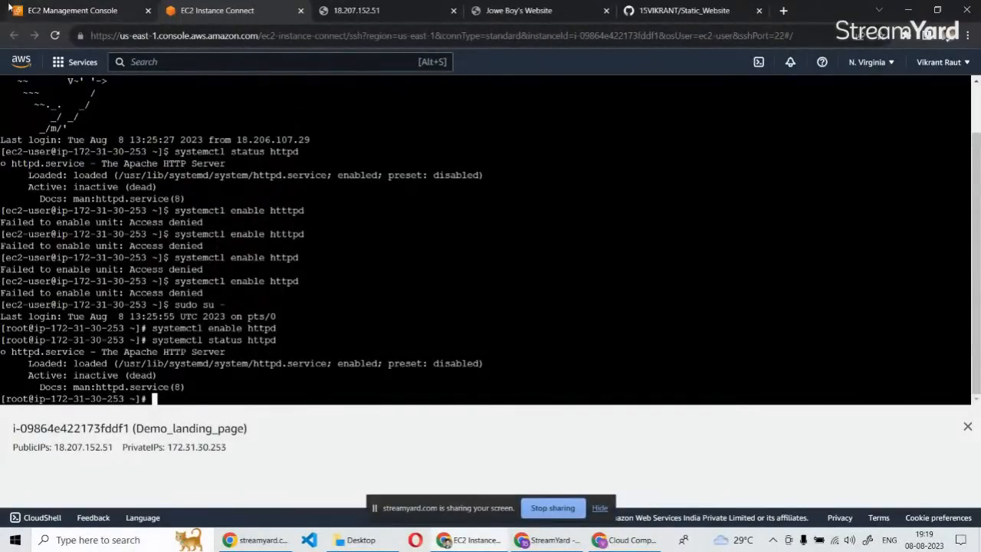
Open the launch-wizard-3 security group's inbound rules for editing, and switch to the StreamYard broadcast.
{"action": "left_click", "coordinate": [46, 10]}
{"action": "scroll", "coordinate": [269, 348], "scroll_direction": "down", "scroll_amount": 1}
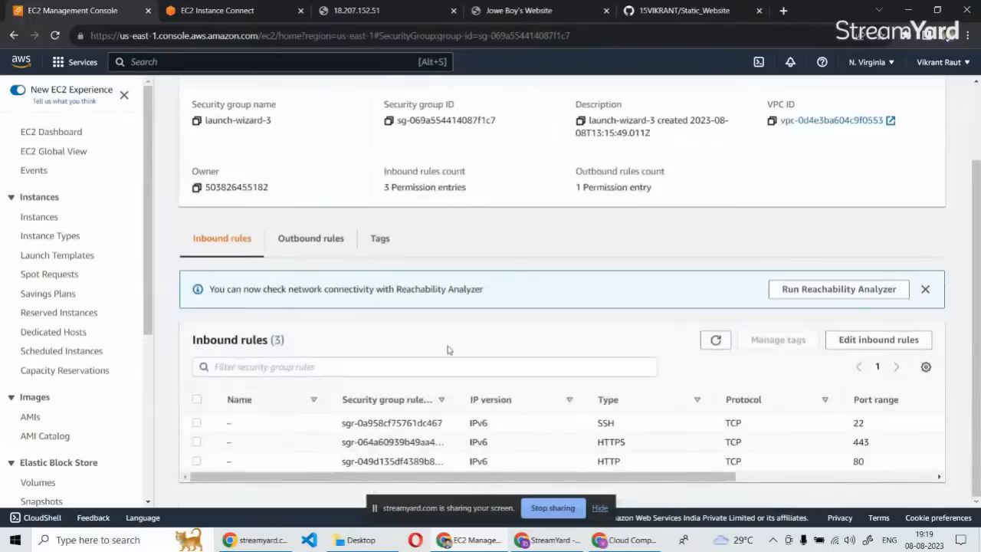
{"action": "left_click", "coordinate": [835, 343]}
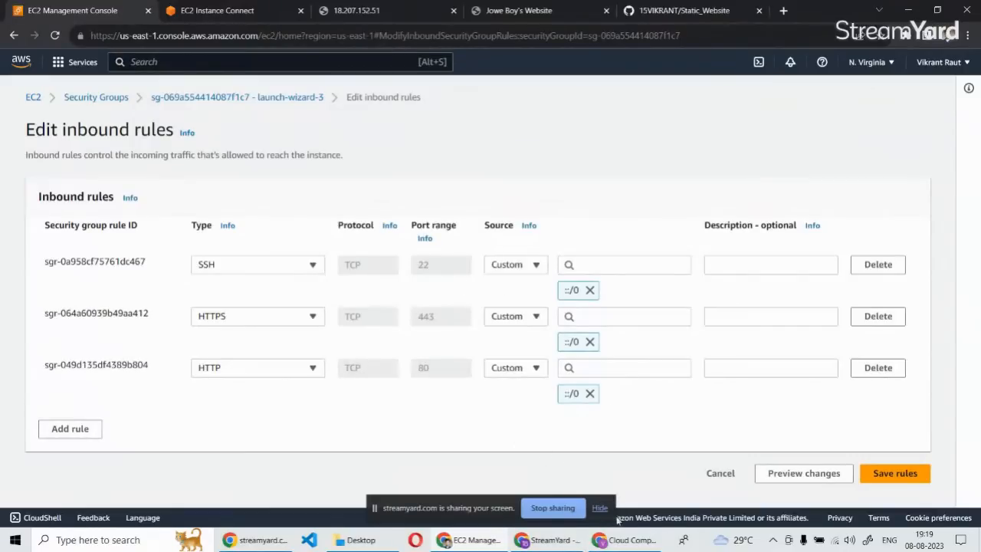
{"action": "left_click", "coordinate": [580, 539]}
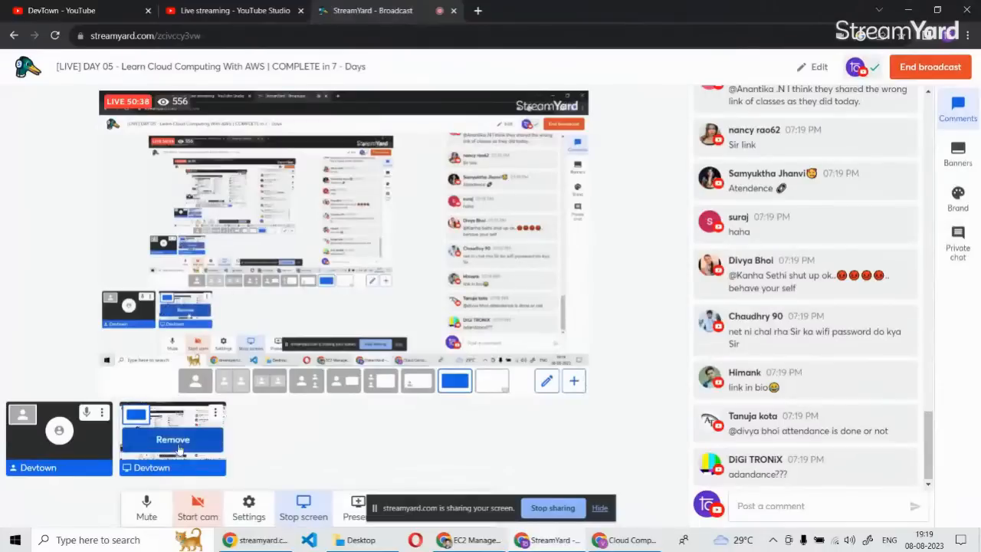